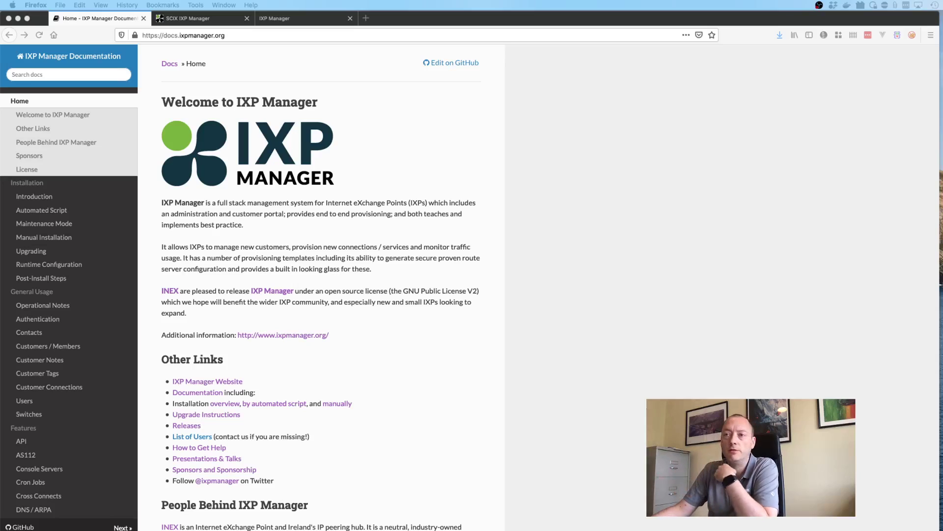
- Check the Automated Script and Manual Installation documentation pages for their references to the post-install / next steps document
{"action": "left_click", "coordinate": [47, 214]}
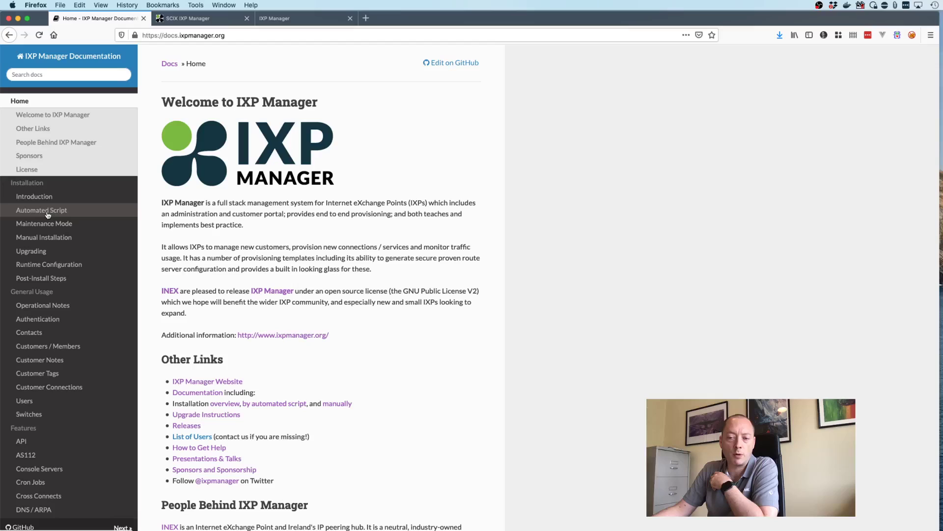
{"action": "left_click", "coordinate": [48, 215]}
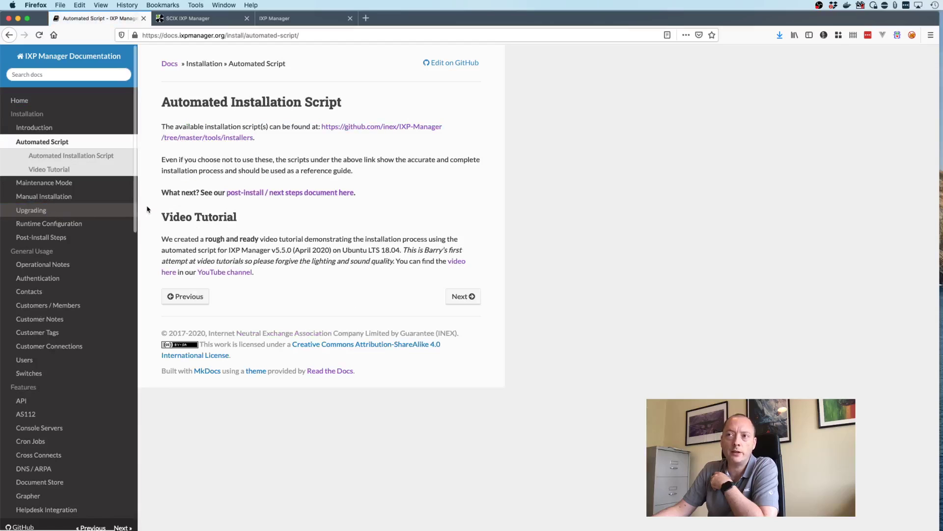
{"action": "triple_click", "coordinate": [224, 190]}
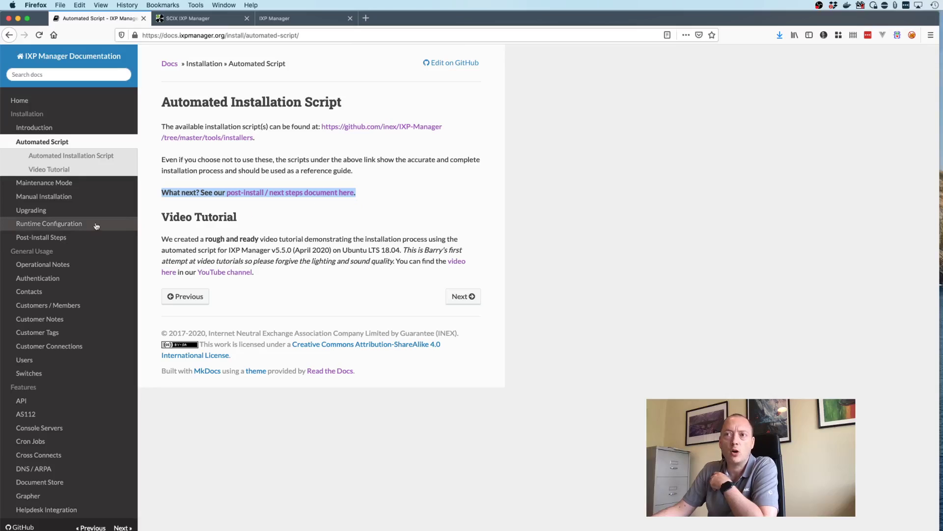
{"action": "left_click", "coordinate": [67, 196]}
{"action": "scroll", "coordinate": [270, 313], "scroll_direction": "down", "scroll_amount": 20}
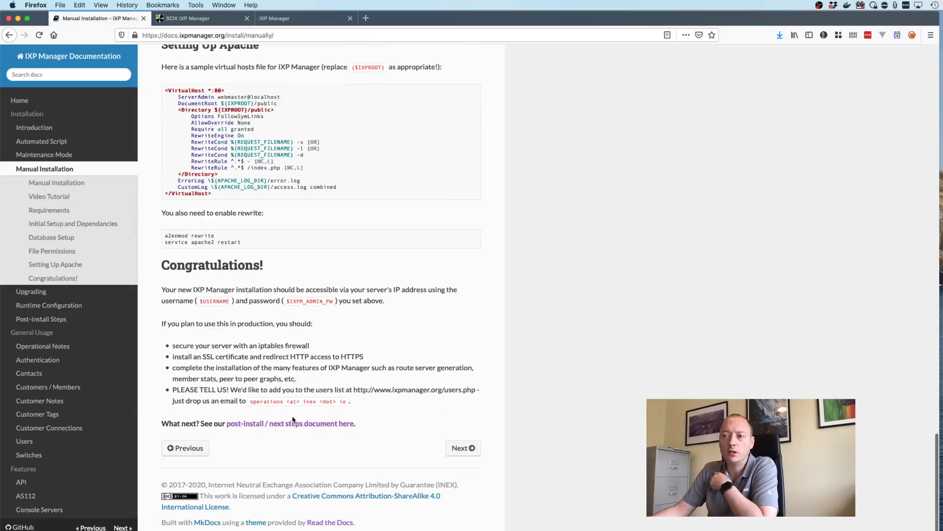
{"action": "triple_click", "coordinate": [346, 423]}
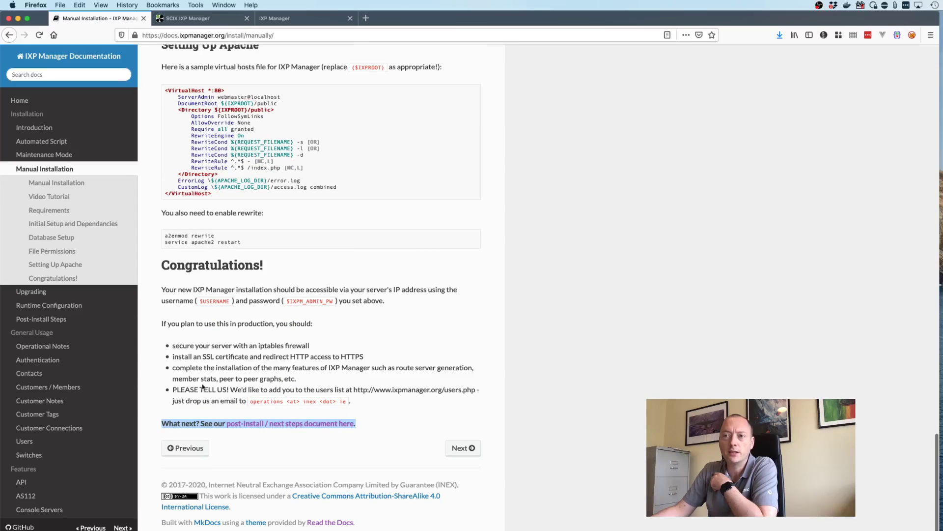
- Open the Post-Install Steps documentation and read the essential steps for setting up the IXP
{"action": "left_click", "coordinate": [53, 320]}
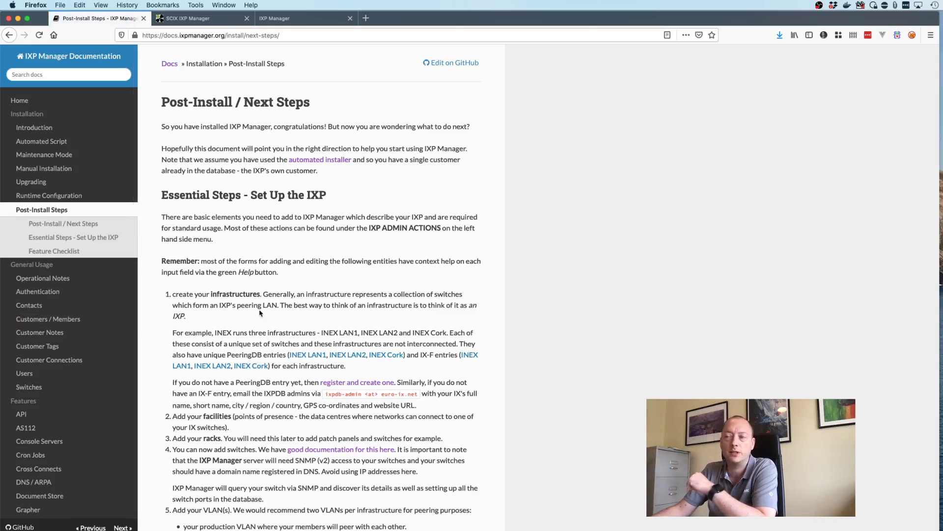
{"action": "scroll", "coordinate": [260, 313], "scroll_direction": "down", "scroll_amount": 2}
{"action": "scroll", "coordinate": [259, 310], "scroll_direction": "down", "scroll_amount": 4}
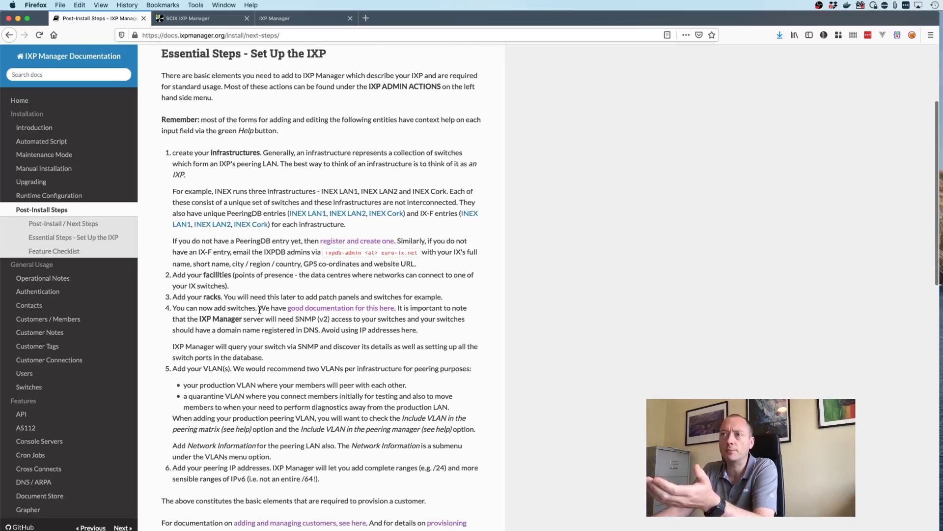
{"action": "scroll", "coordinate": [259, 312], "scroll_direction": "down", "scroll_amount": 1}
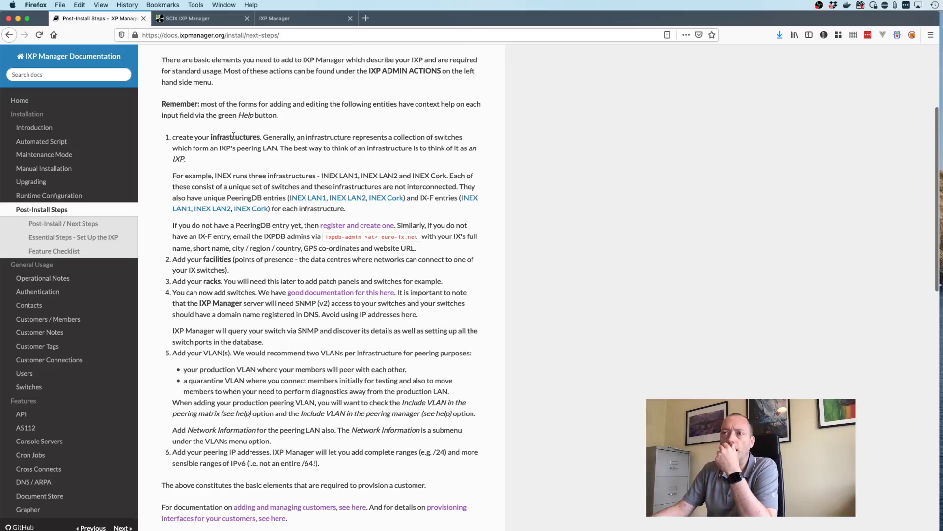
{"action": "scroll", "coordinate": [224, 191], "scroll_direction": "down", "scroll_amount": 1}
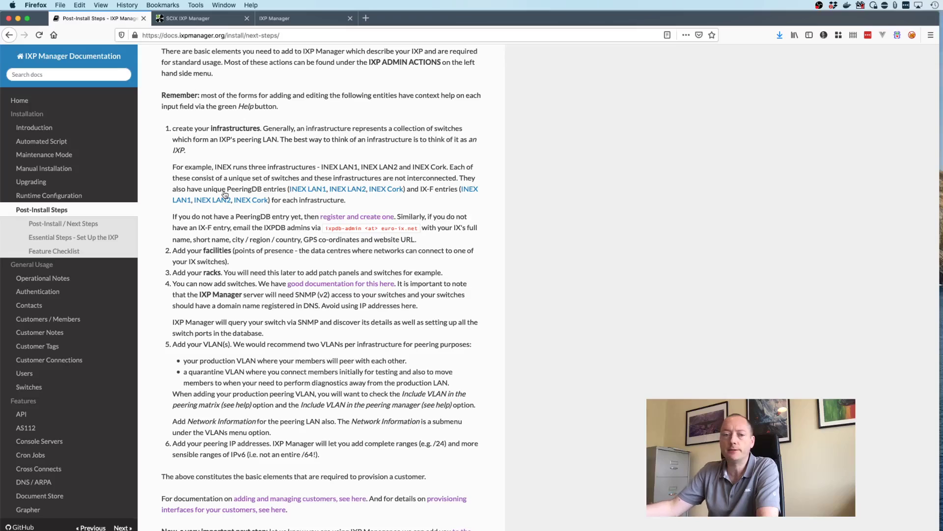
- Log in to the SCIX IXP Manager site with username ixpmanager and the account password, declining to save the login in LastPass
{"action": "left_click", "coordinate": [202, 18]}
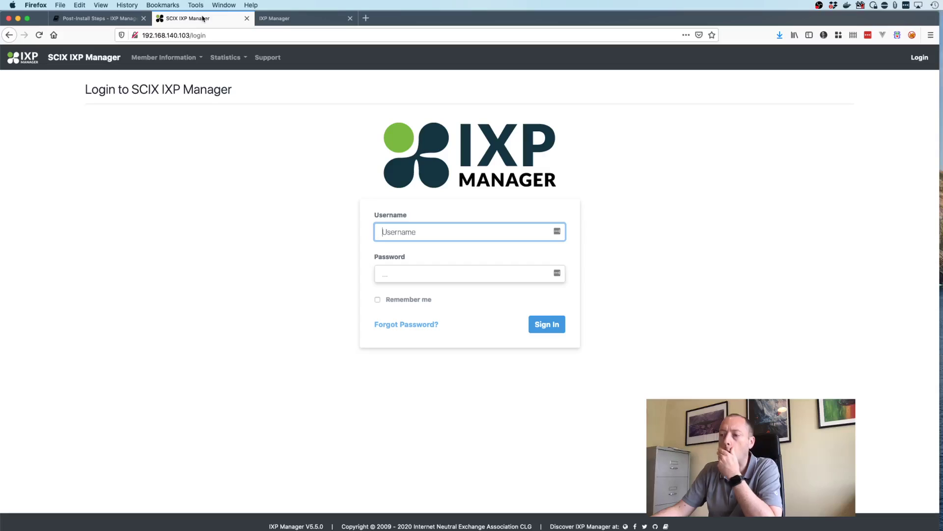
{"action": "double_click", "coordinate": [149, 90]}
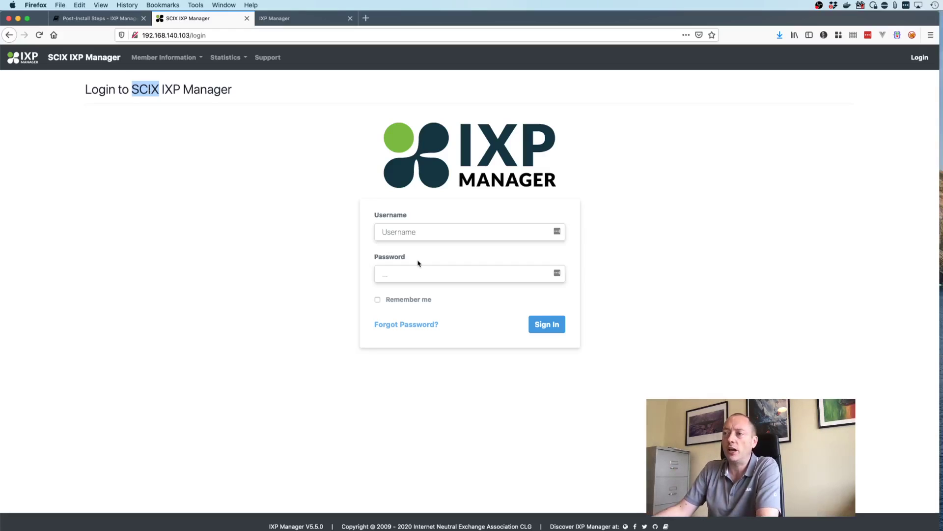
{"action": "left_click", "coordinate": [420, 231]}
{"action": "type", "text": "ixpmanager"}
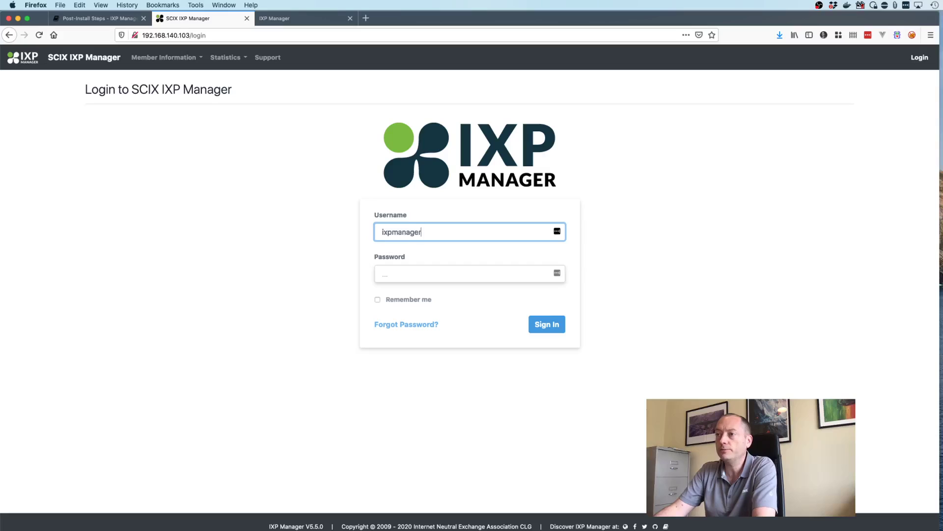
{"action": "key", "text": "Tab"}
{"action": "type", "text": "**********"}
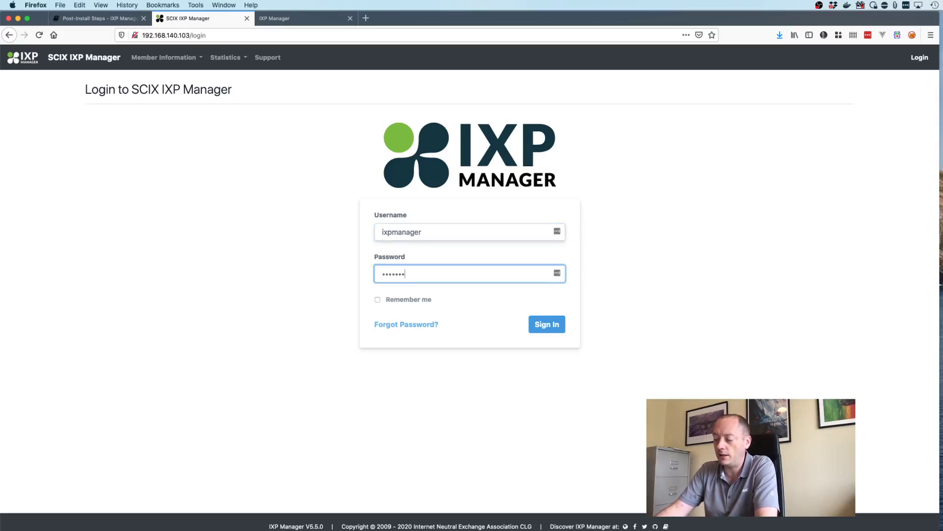
{"action": "key", "text": "Return"}
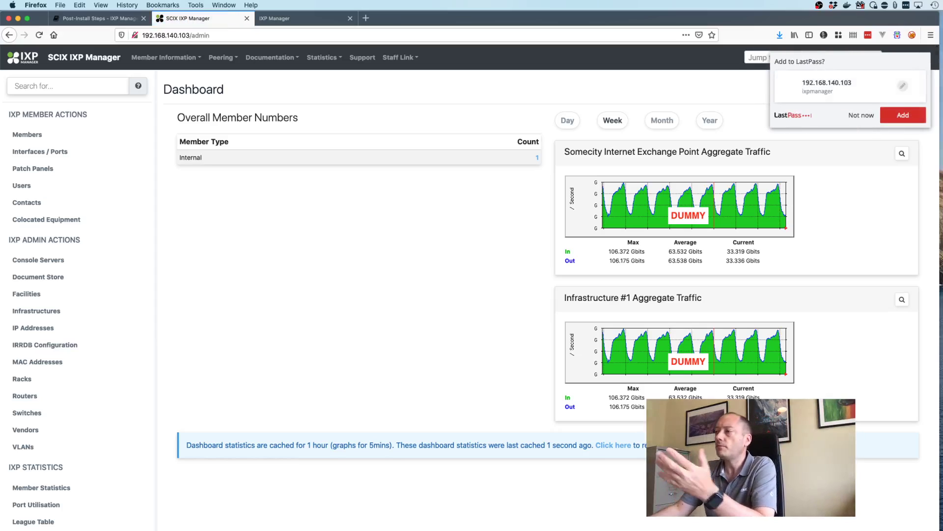
{"action": "left_click", "coordinate": [852, 118]}
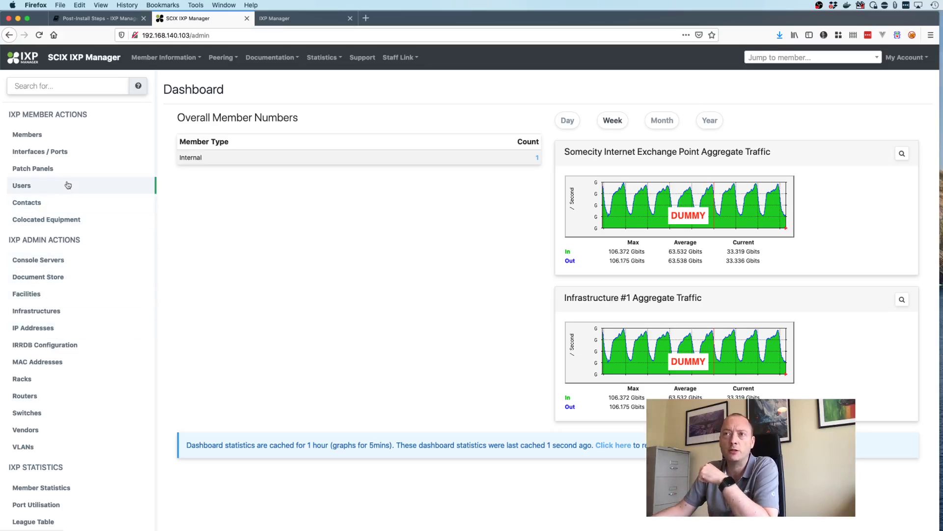
- Review the member actions, admin actions, statistics and utilities sections of the admin navigation, and view the PHP Info page
{"action": "triple_click", "coordinate": [60, 116]}
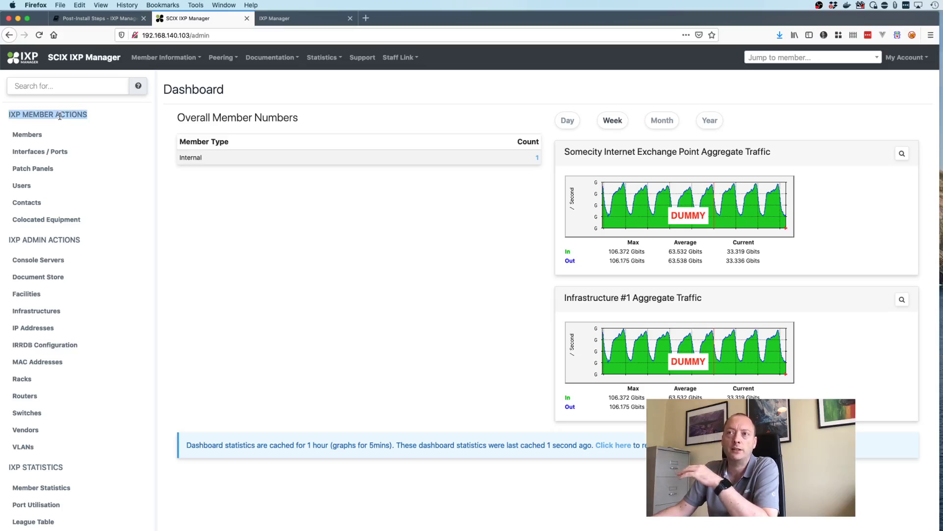
{"action": "scroll", "coordinate": [78, 172], "scroll_direction": "down", "scroll_amount": 3}
{"action": "double_click", "coordinate": [64, 176]}
{"action": "triple_click", "coordinate": [64, 176]}
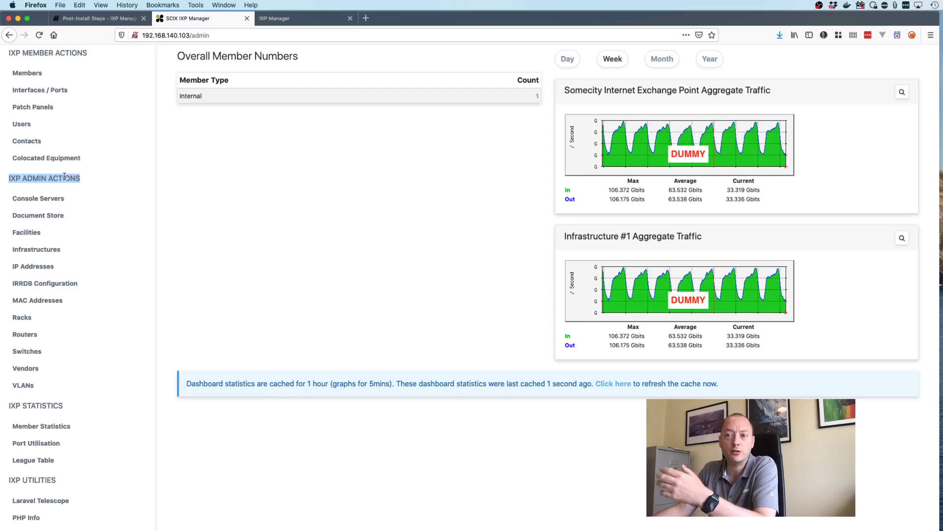
{"action": "scroll", "coordinate": [64, 176], "scroll_direction": "down", "scroll_amount": 2}
{"action": "triple_click", "coordinate": [38, 376]}
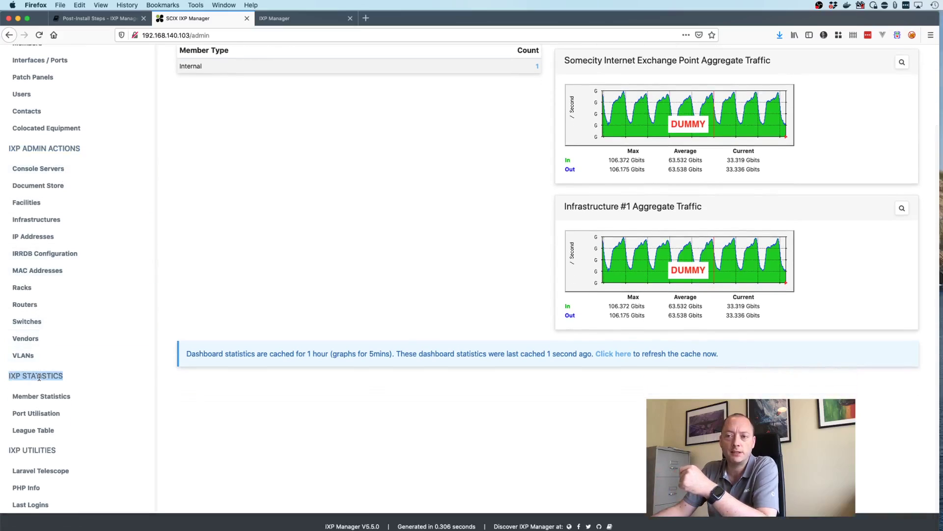
{"action": "triple_click", "coordinate": [32, 450]}
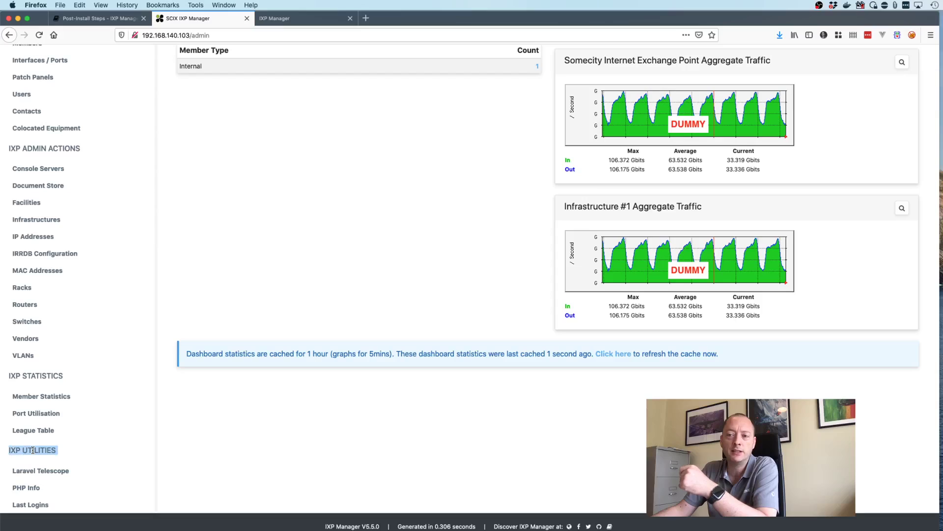
{"action": "left_click", "coordinate": [27, 487]}
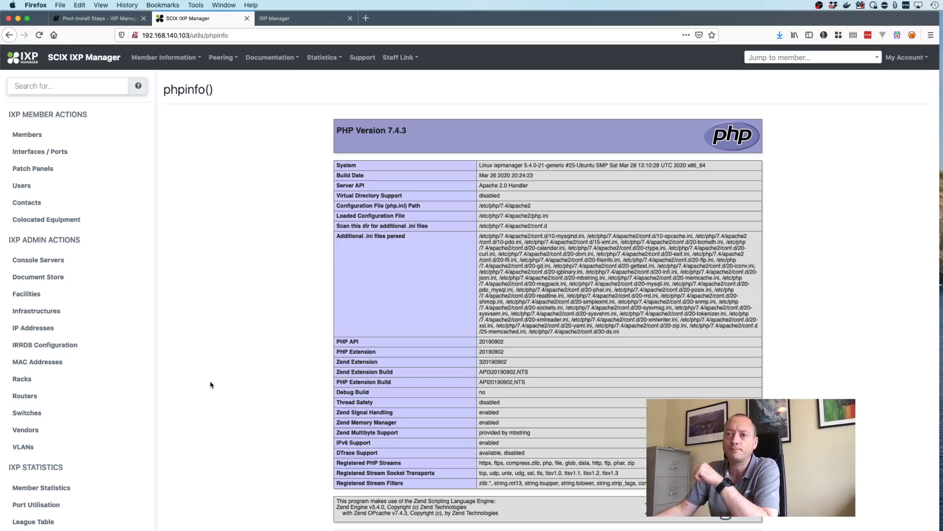
- Return to the post-install documentation and read the first essential step, about creating infrastructures
{"action": "left_click", "coordinate": [98, 18]}
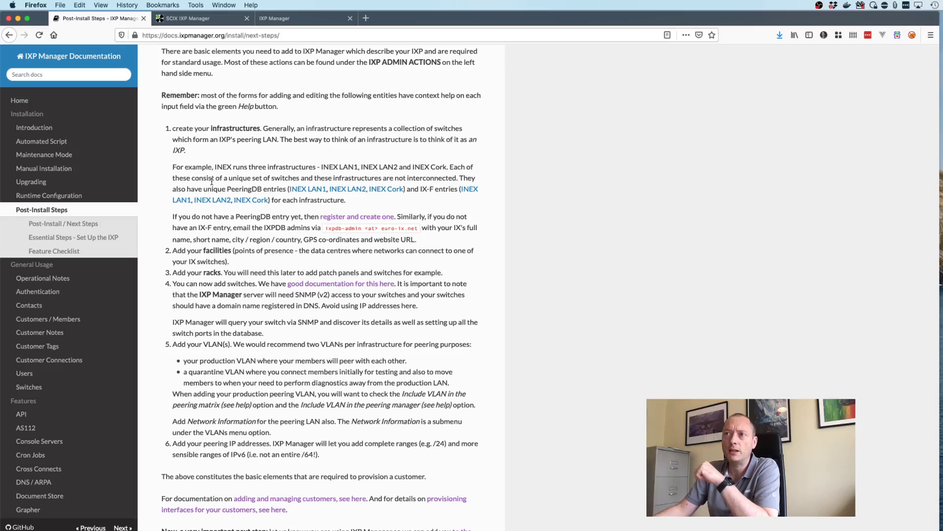
{"action": "left_click_drag", "start_coordinate": [166, 128], "coordinate": [427, 242]}
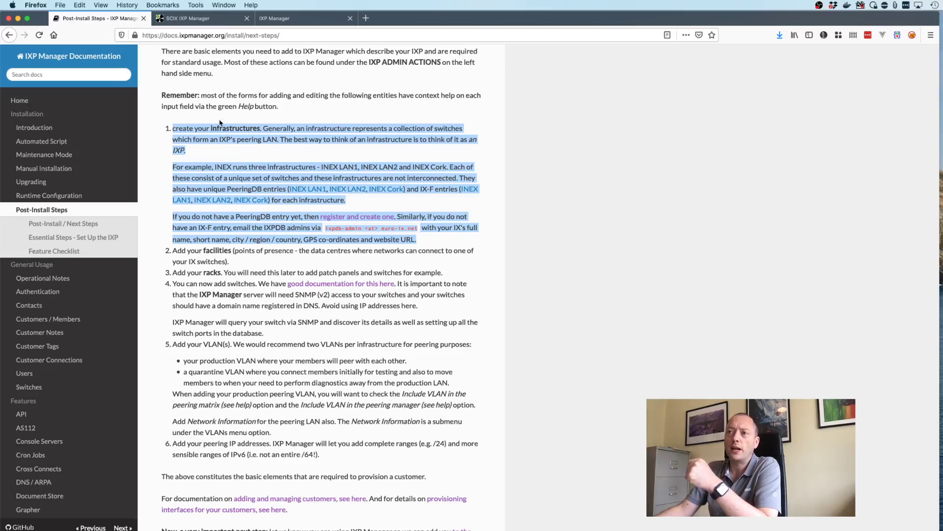
{"action": "left_click", "coordinate": [235, 159]}
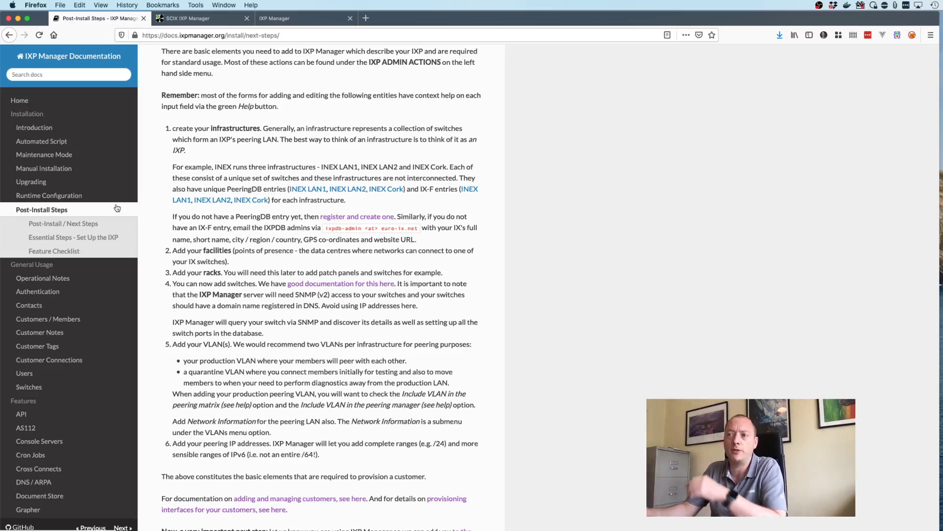
- Go to the Infrastructures list in SCIX IXP Manager and view the details of Infrastructure #1
{"action": "left_click", "coordinate": [186, 21]}
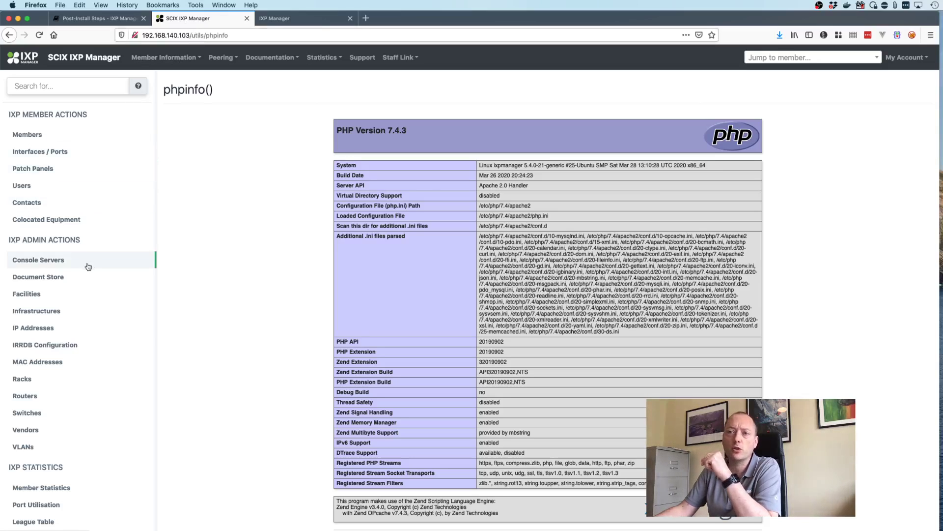
{"action": "left_click", "coordinate": [56, 317]}
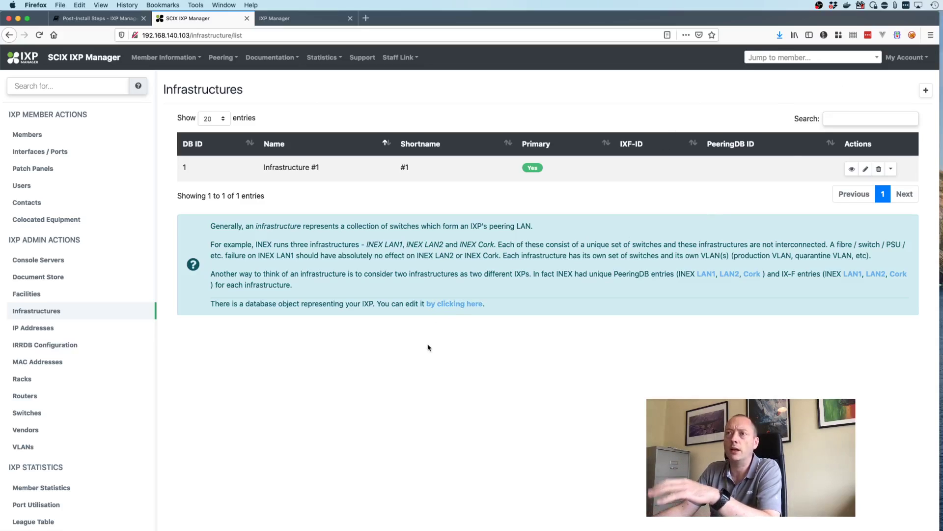
{"action": "double_click", "coordinate": [211, 89]}
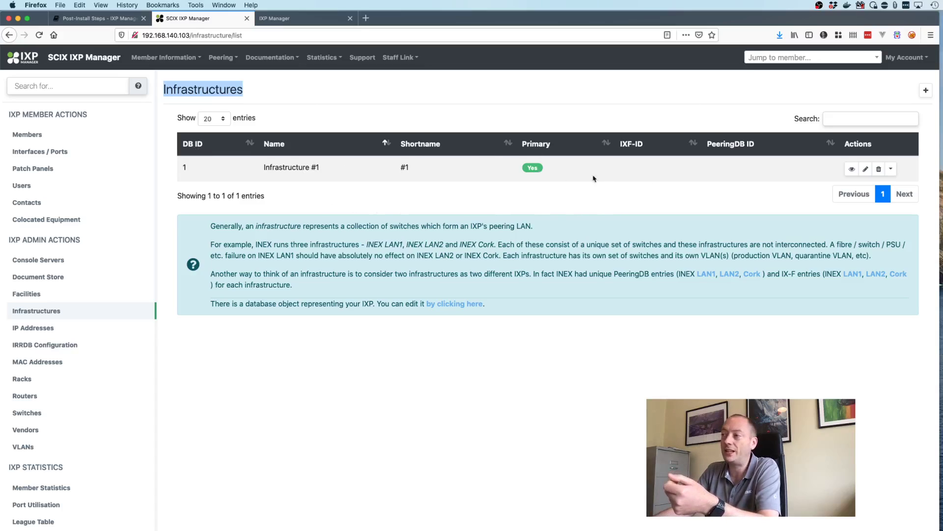
{"action": "left_click", "coordinate": [851, 170]}
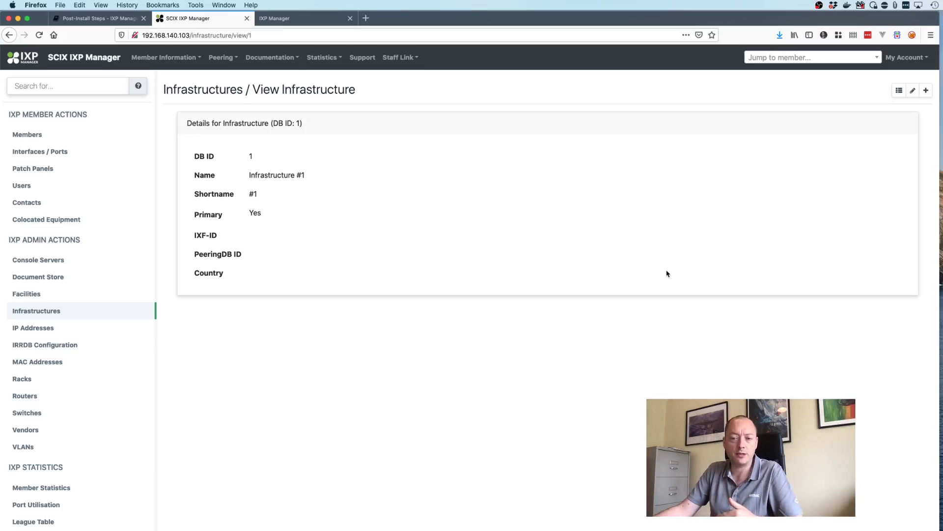
{"action": "key", "text": "super+Left"}
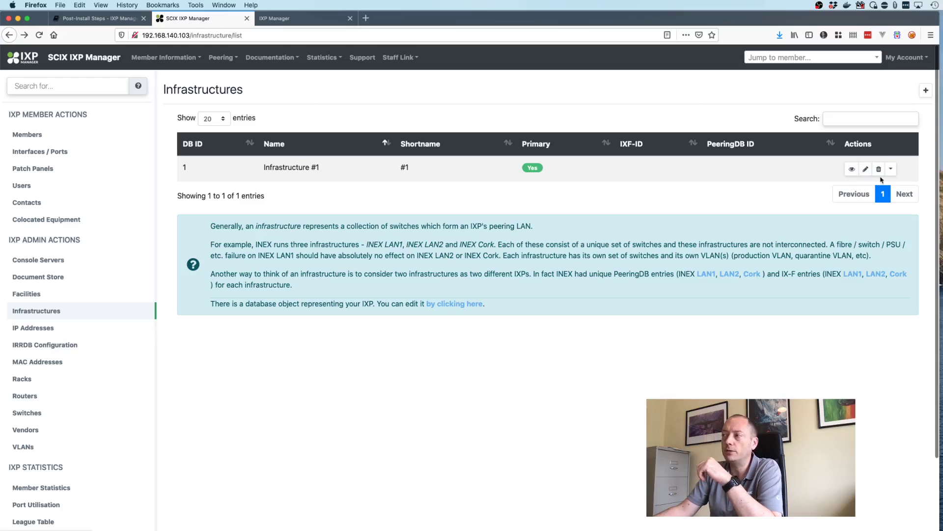
- Look at the additional switch and VLAN view options for Infrastructure #1 and at the blank form for adding an infrastructure
{"action": "left_click", "coordinate": [891, 172]}
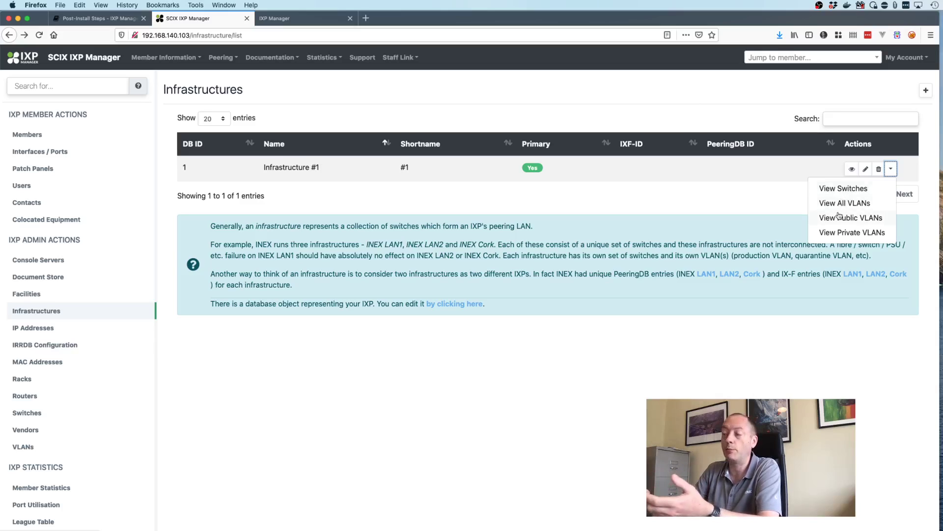
{"action": "left_click", "coordinate": [701, 225]}
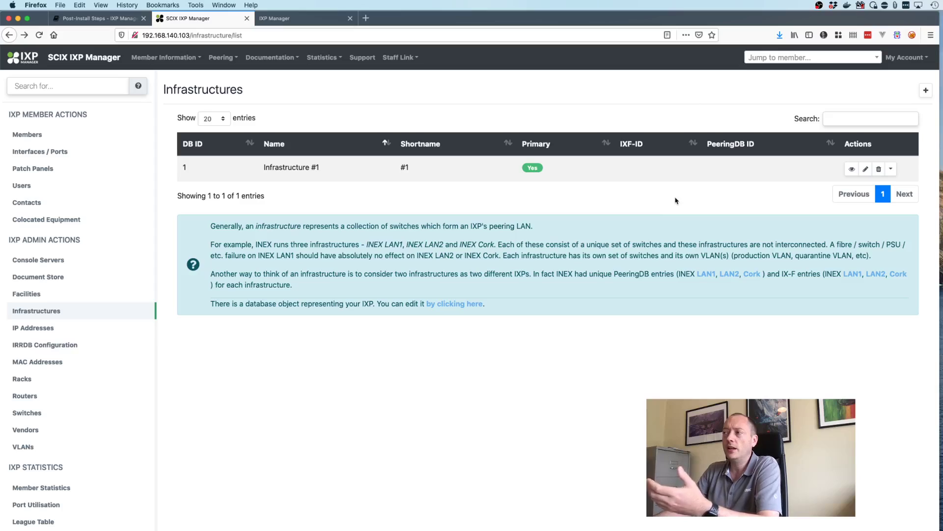
{"action": "left_click", "coordinate": [925, 90]}
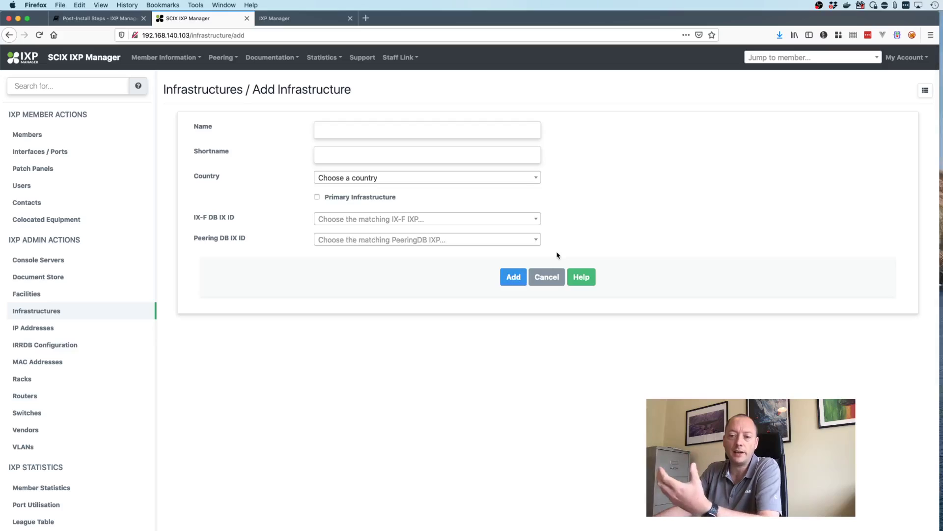
{"action": "left_click", "coordinate": [550, 278]}
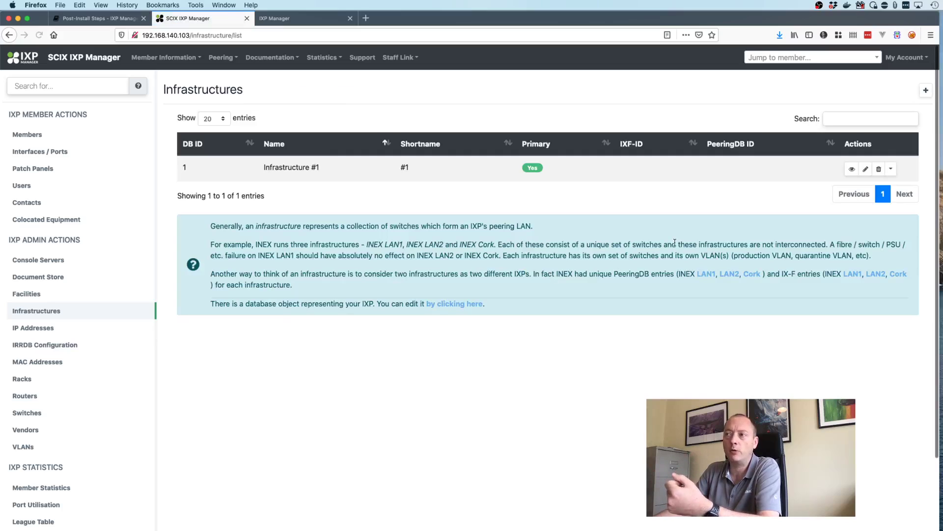
- Edit Infrastructure #1, setting its name to INEX LAN1 and its country to Ireland
{"action": "left_click", "coordinate": [866, 169]}
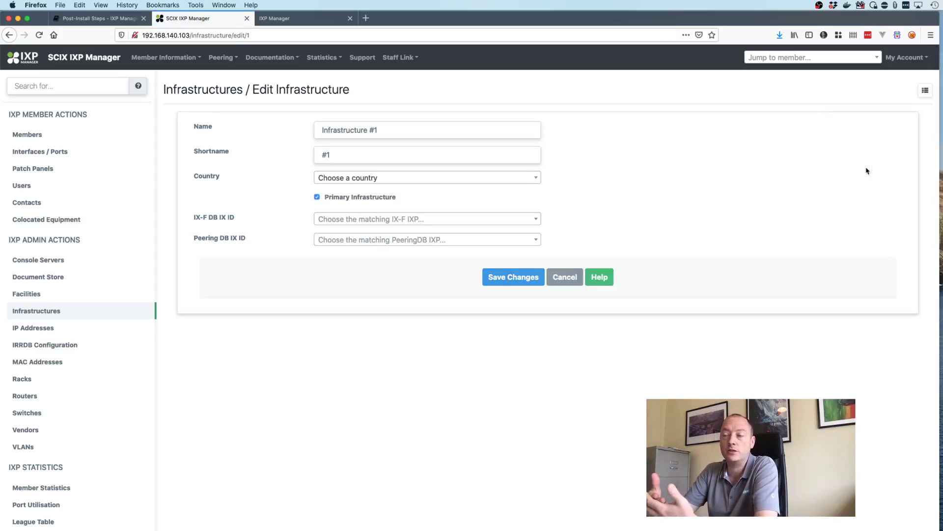
{"action": "left_click", "coordinate": [461, 127]}
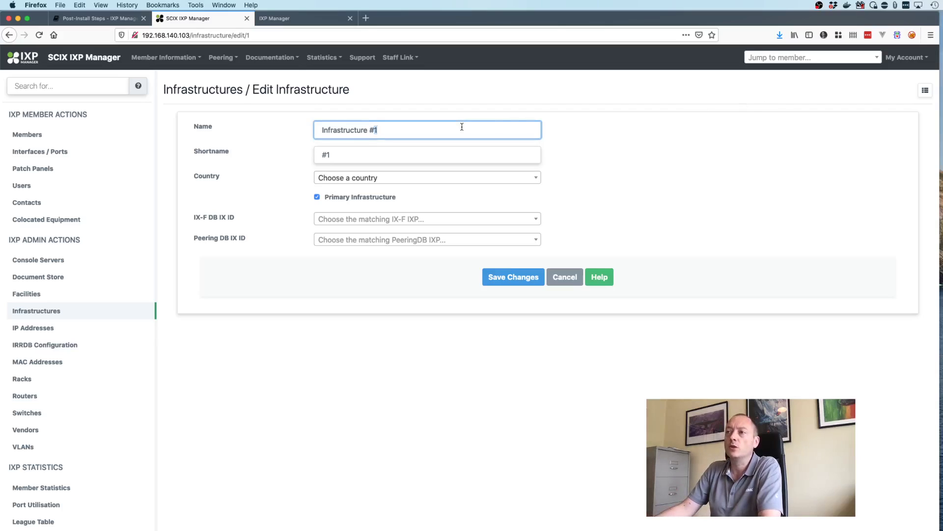
{"action": "key", "text": "super+a"}
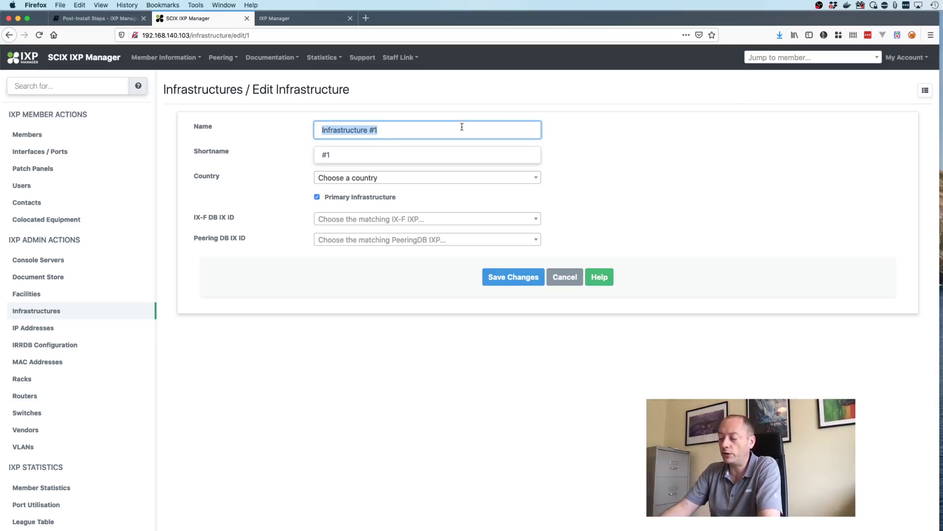
{"action": "type", "text": "INEX"}
{"action": "key", "text": "Return"}
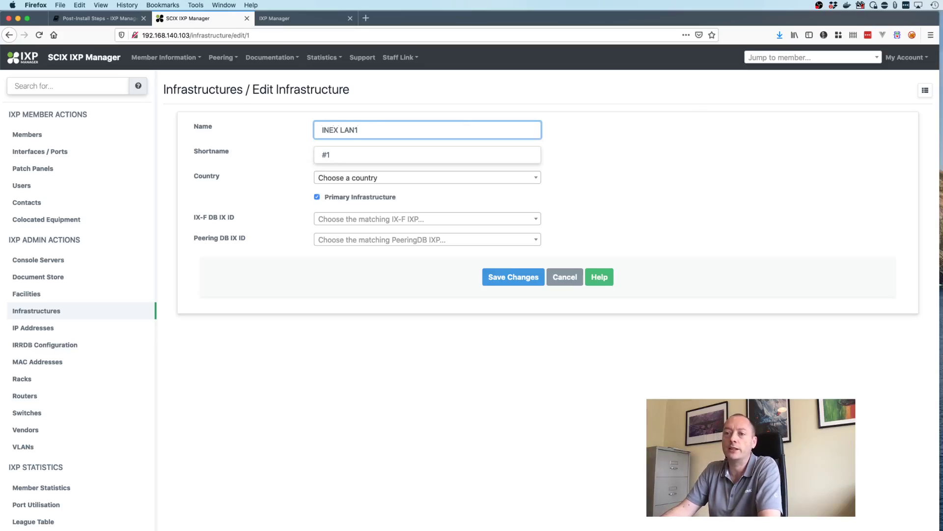
{"action": "left_click", "coordinate": [434, 154]}
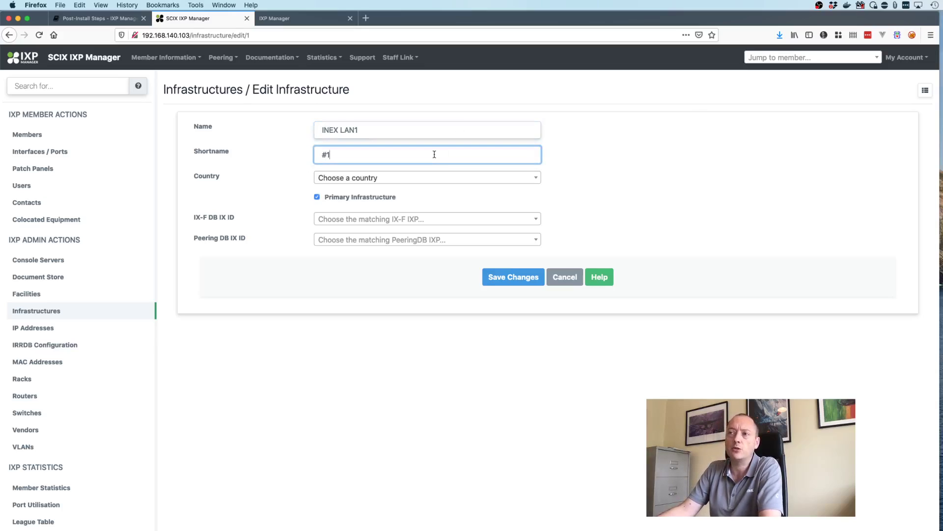
{"action": "left_click", "coordinate": [414, 182]}
{"action": "type", "text": "irel"}
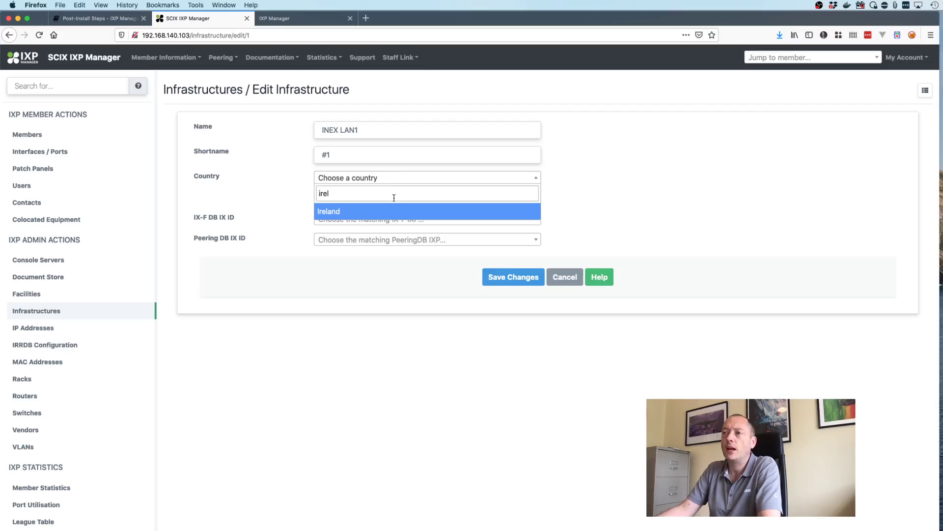
{"action": "left_click", "coordinate": [393, 212]}
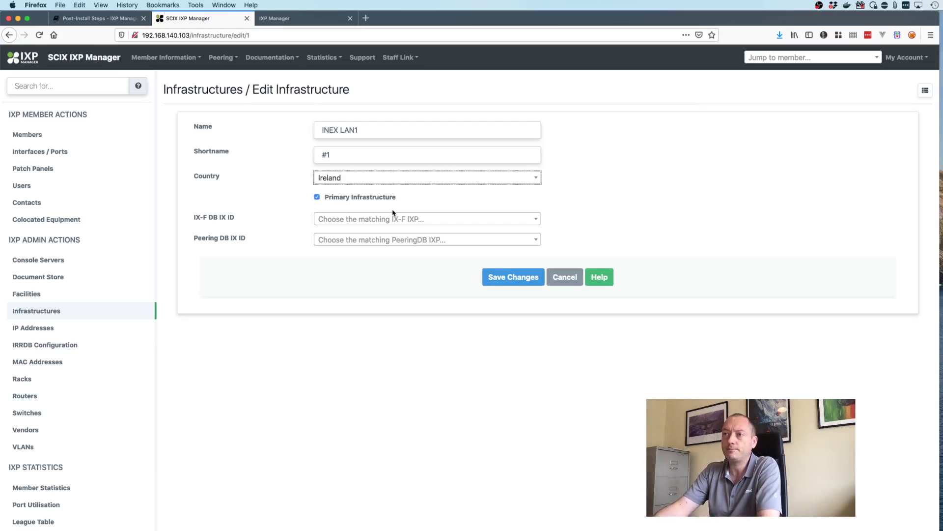
- Switch to the IXP Manager documentation and read the IX-F Member Export page about setting the PeeringDB and IX-F IDs
{"action": "left_click", "coordinate": [92, 18]}
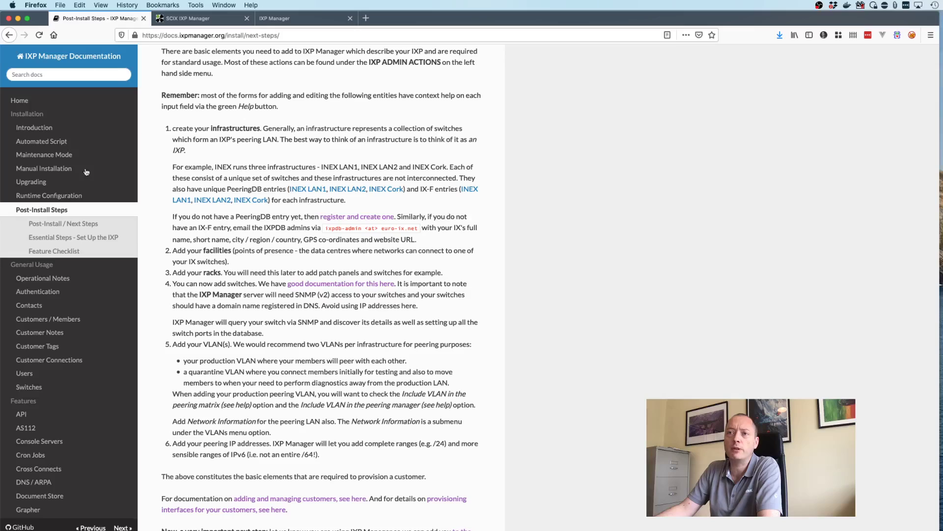
{"action": "scroll", "coordinate": [80, 335], "scroll_direction": "down", "scroll_amount": 8}
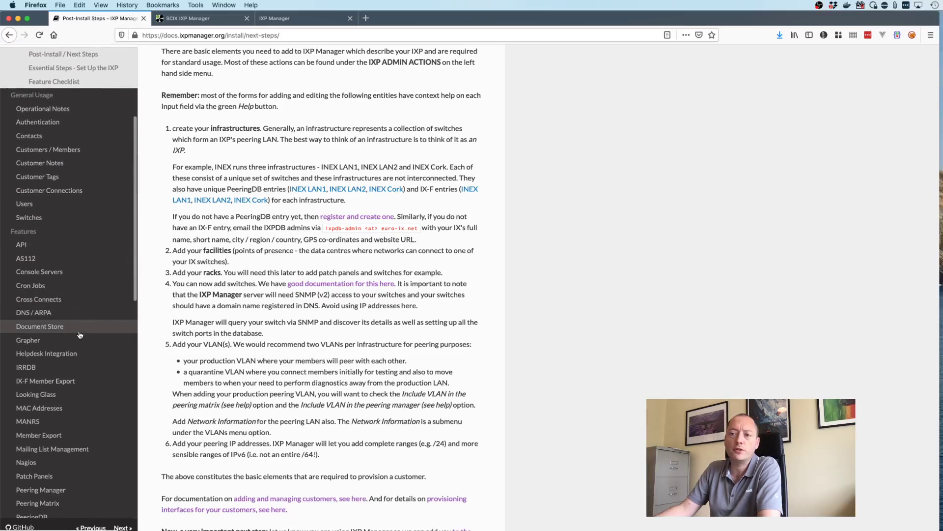
{"action": "left_click", "coordinate": [73, 366]}
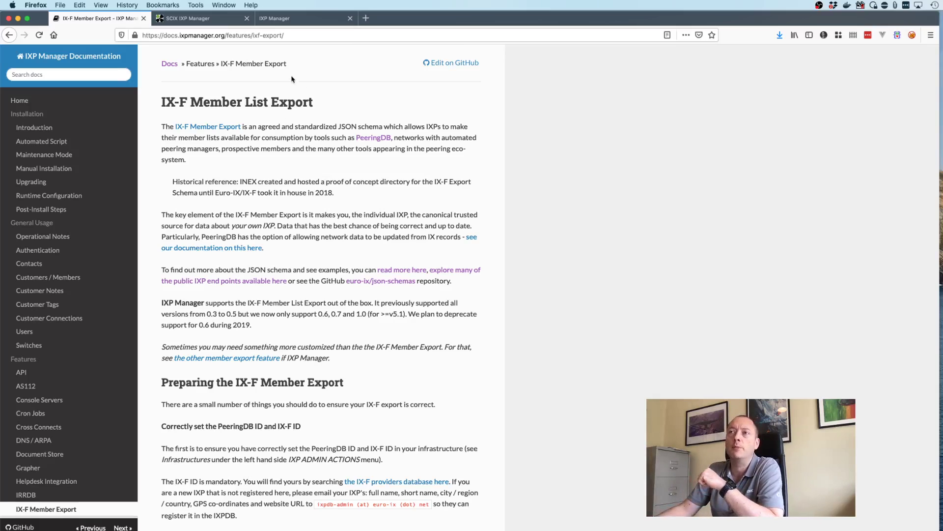
- Return to the infrastructure edit form and choose INEX LAN1 as both the IX-F DB and the PeeringDB exchange
{"action": "left_click", "coordinate": [275, 18]}
{"action": "left_click", "coordinate": [207, 18]}
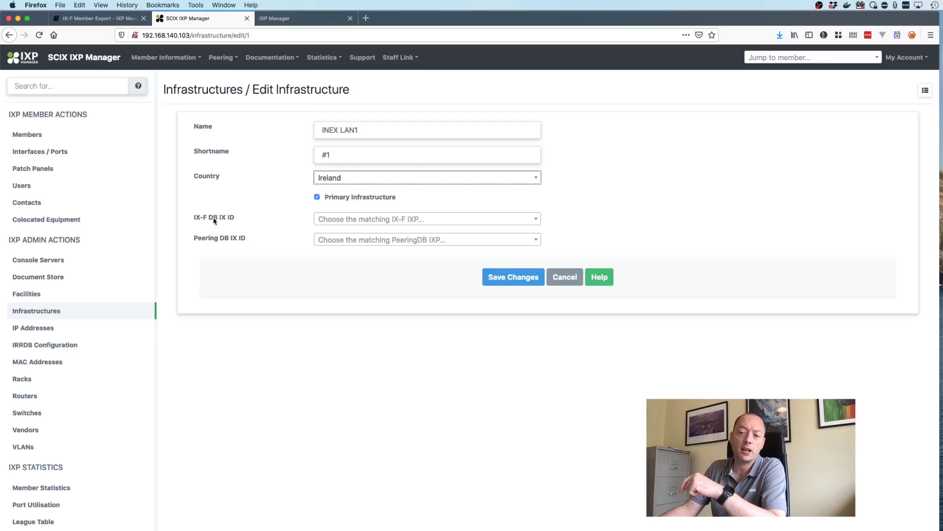
{"action": "left_click", "coordinate": [331, 221]}
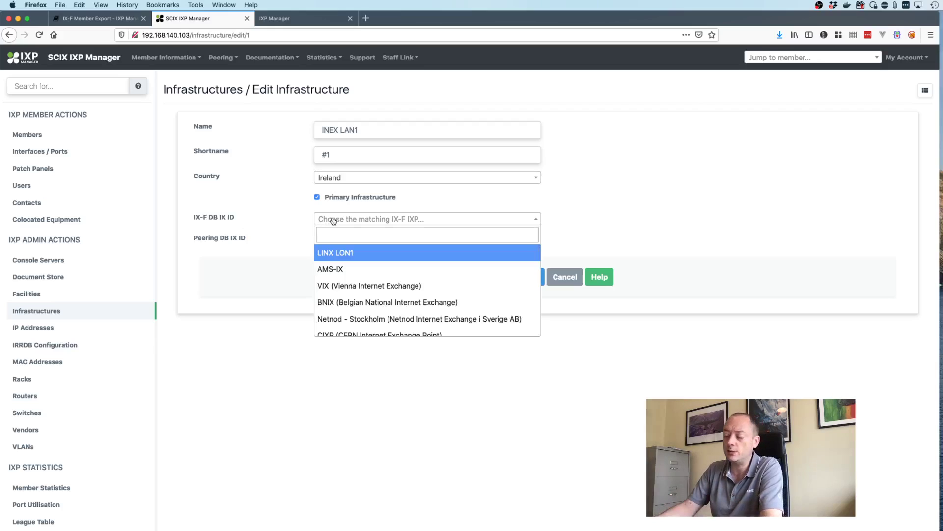
{"action": "type", "text": "inex"}
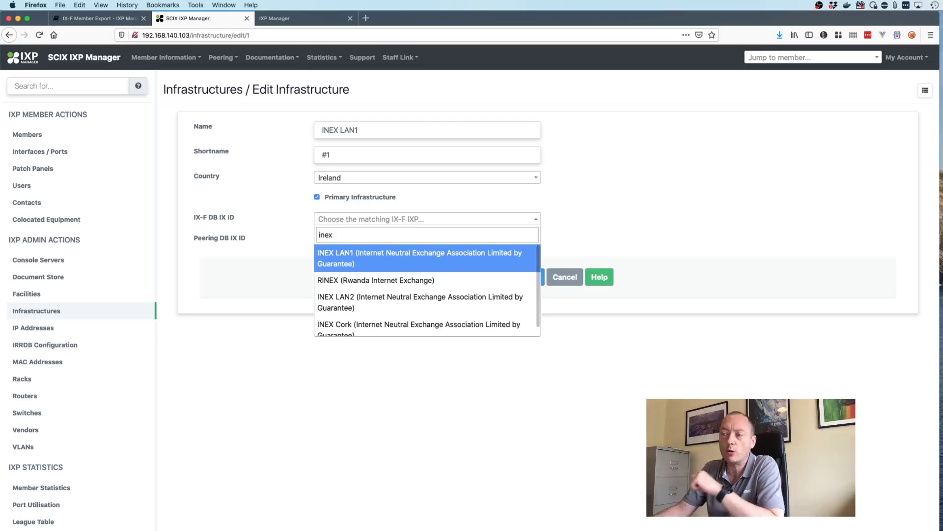
{"action": "left_click", "coordinate": [339, 258]}
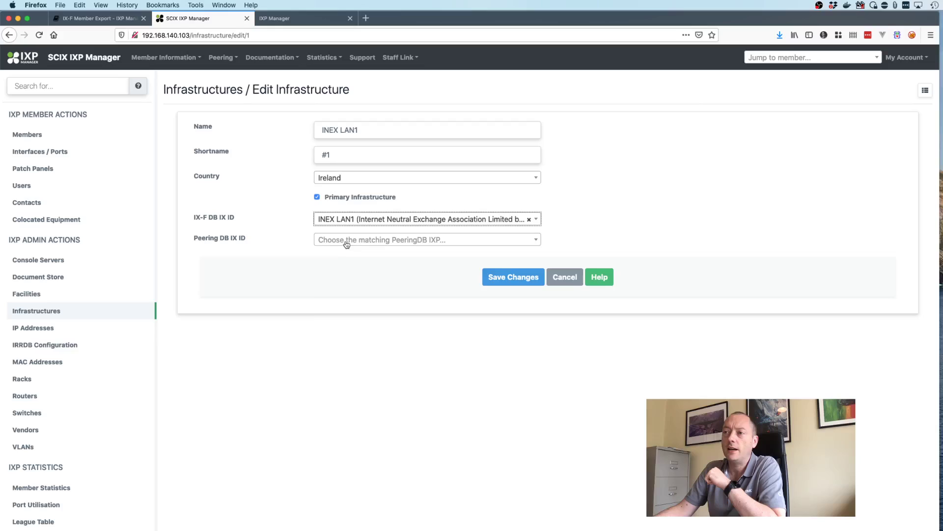
{"action": "left_click", "coordinate": [346, 241]}
{"action": "type", "text": "inex"}
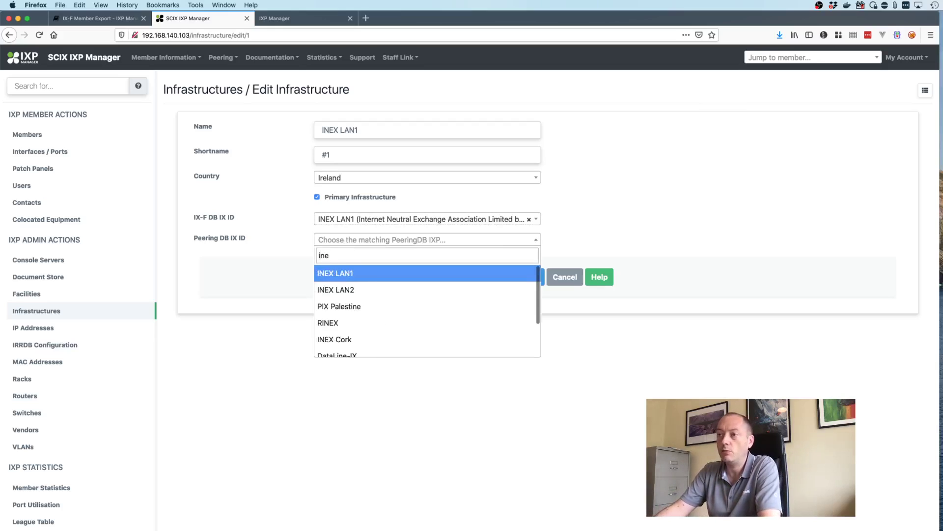
{"action": "left_click", "coordinate": [353, 279]}
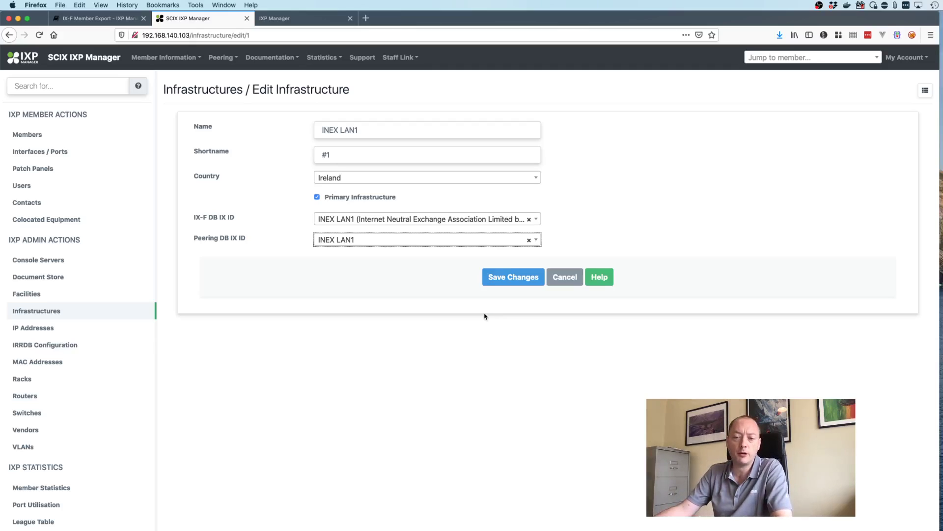
- Show the form's field help, read through it, and save the infrastructure changes
{"action": "left_click", "coordinate": [600, 278]}
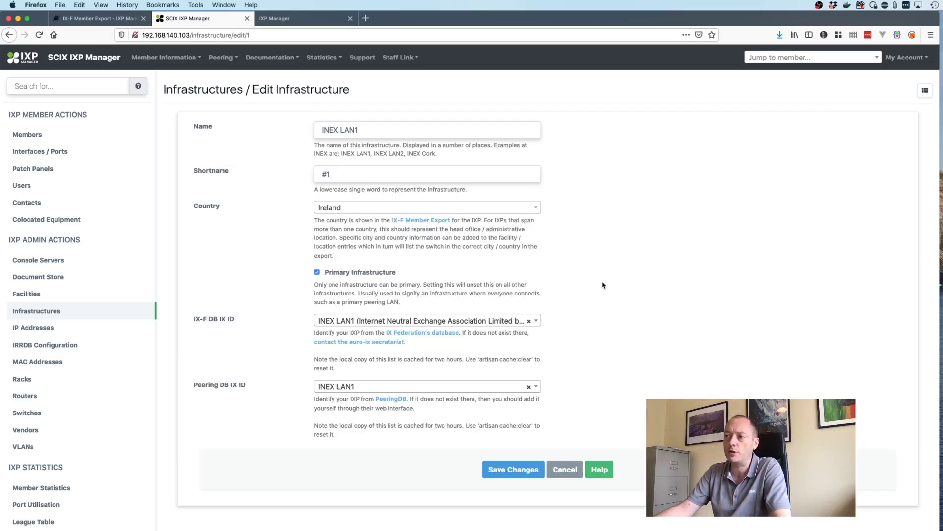
{"action": "scroll", "coordinate": [603, 285], "scroll_direction": "down", "scroll_amount": 2}
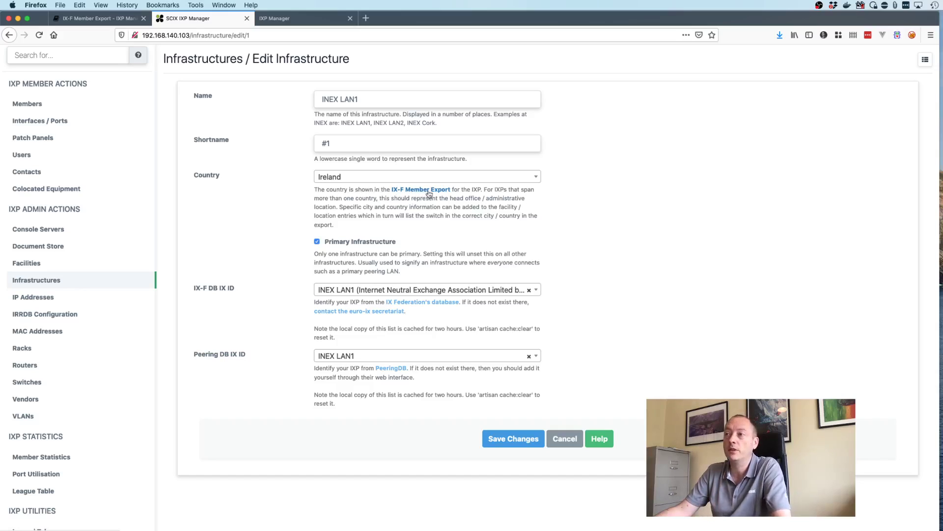
{"action": "scroll", "coordinate": [499, 210], "scroll_direction": "down", "scroll_amount": 1}
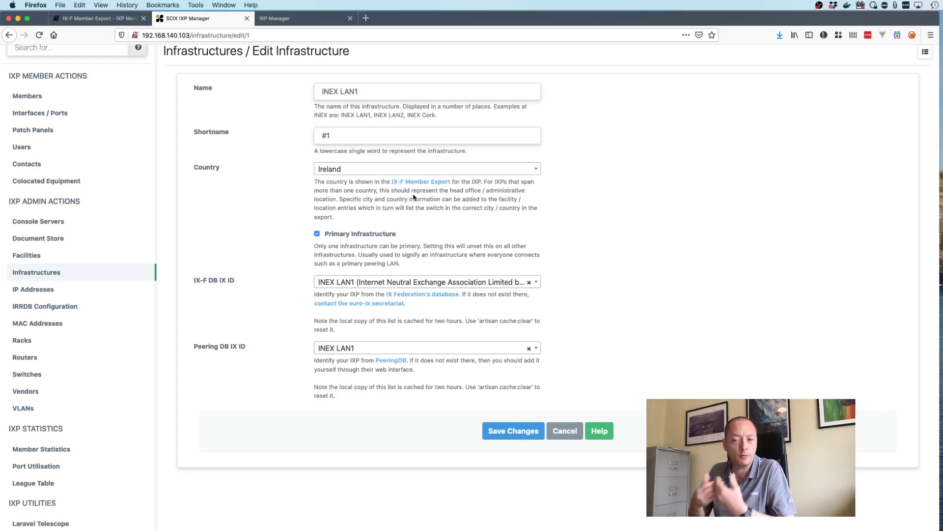
{"action": "scroll", "coordinate": [410, 261], "scroll_direction": "down", "scroll_amount": 1}
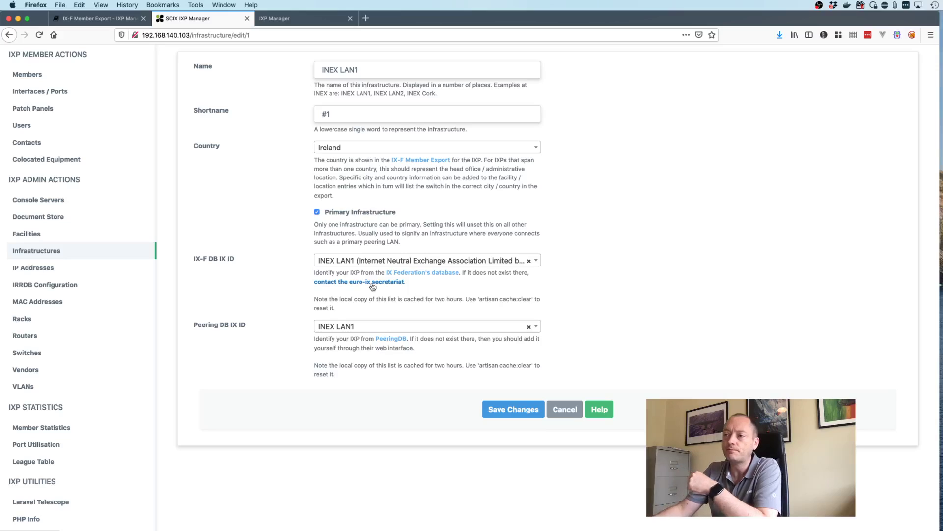
{"action": "scroll", "coordinate": [378, 393], "scroll_direction": "down", "scroll_amount": 2}
{"action": "left_click", "coordinate": [497, 396]}
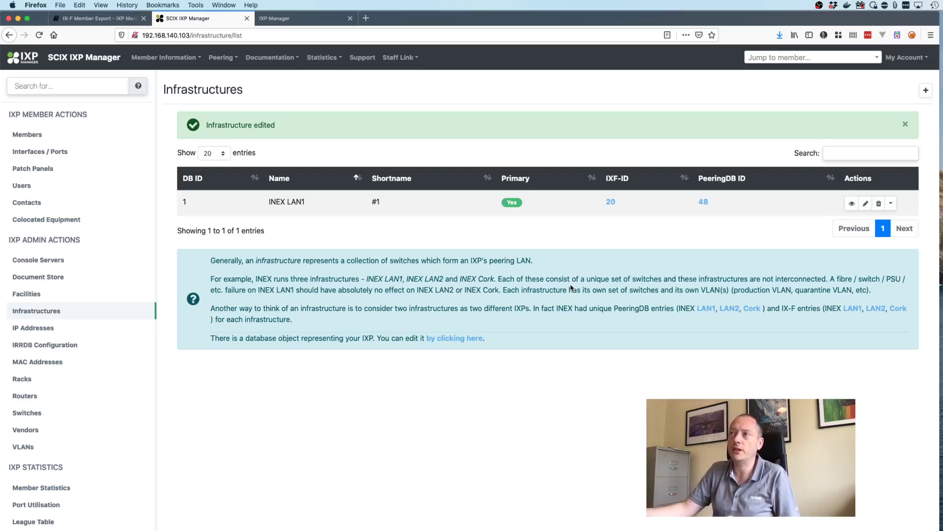
- Open the account's API Keys page in a new tab and add an API key without a description or expiry date
{"action": "left_click", "coordinate": [902, 59]}
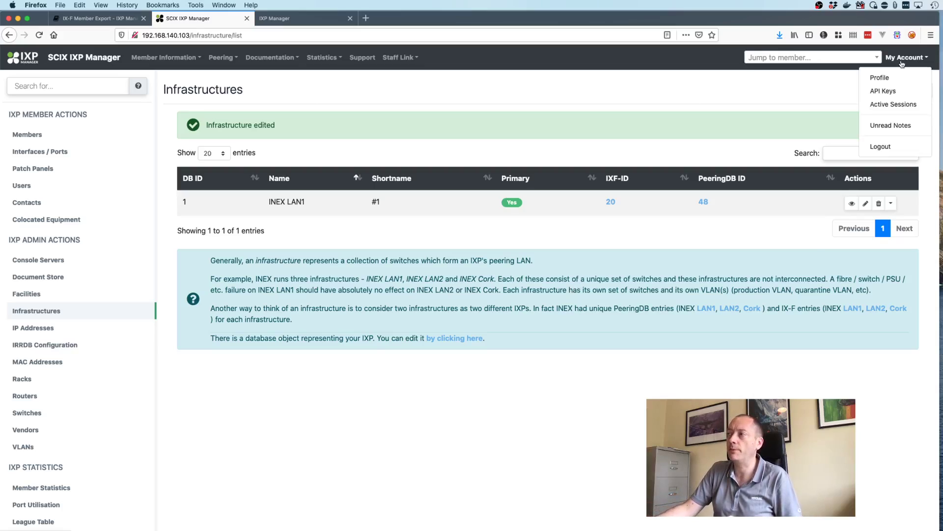
{"action": "right_click", "coordinate": [883, 91]}
{"action": "left_click", "coordinate": [890, 92]}
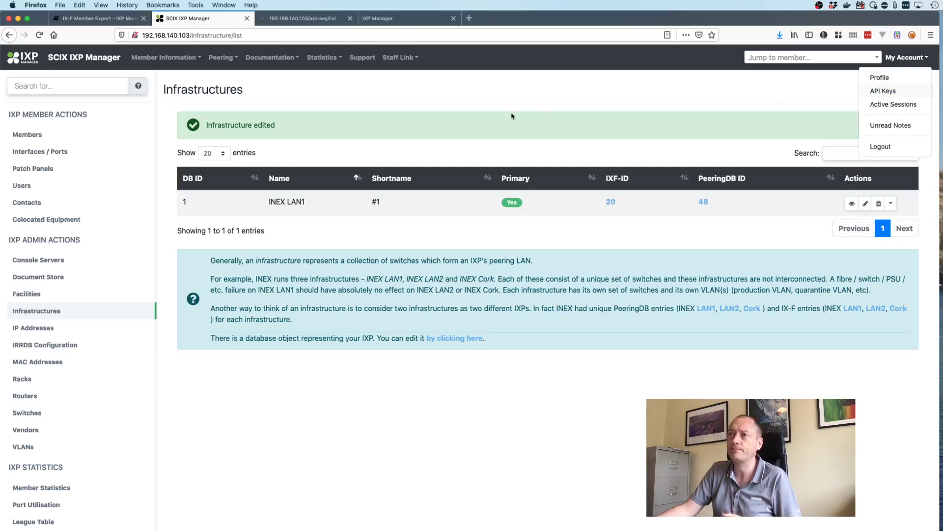
{"action": "left_click", "coordinate": [304, 21]}
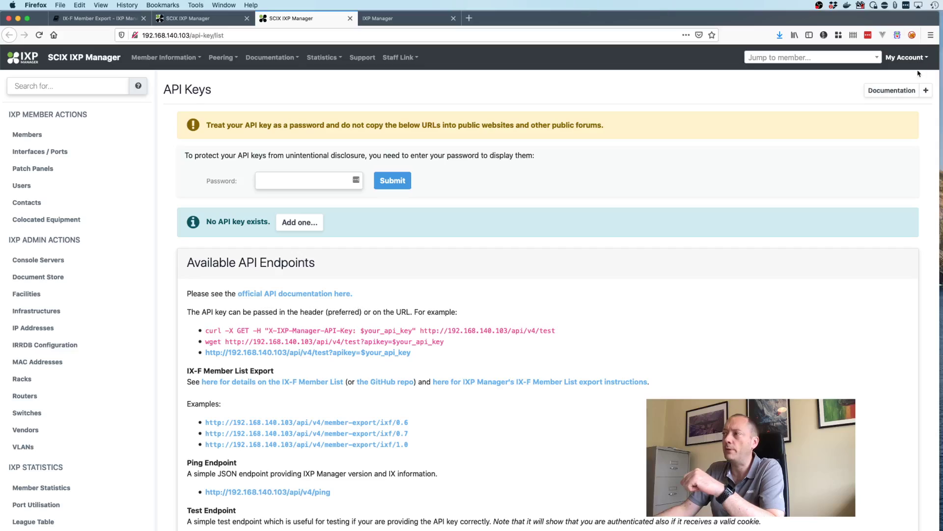
{"action": "left_click", "coordinate": [925, 91]}
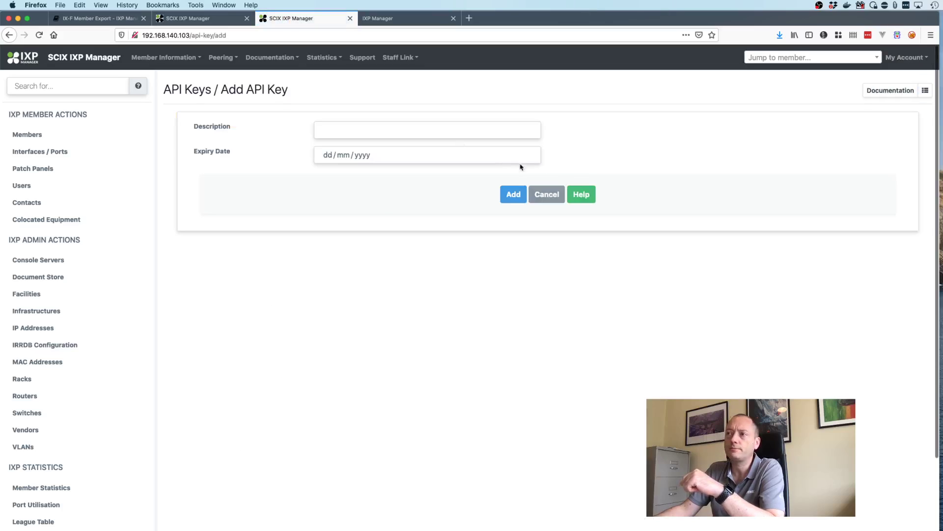
{"action": "left_click", "coordinate": [353, 128]}
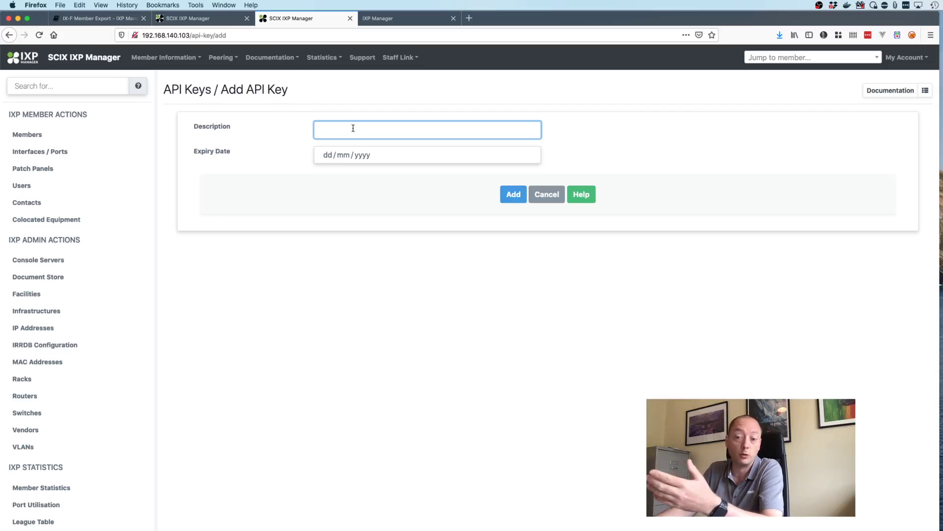
{"action": "left_click", "coordinate": [579, 199]}
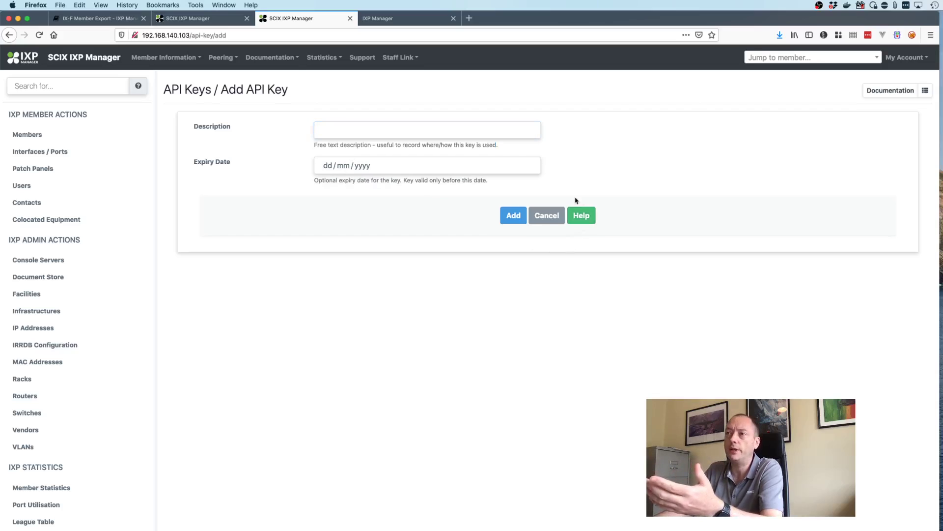
{"action": "left_click", "coordinate": [512, 222]}
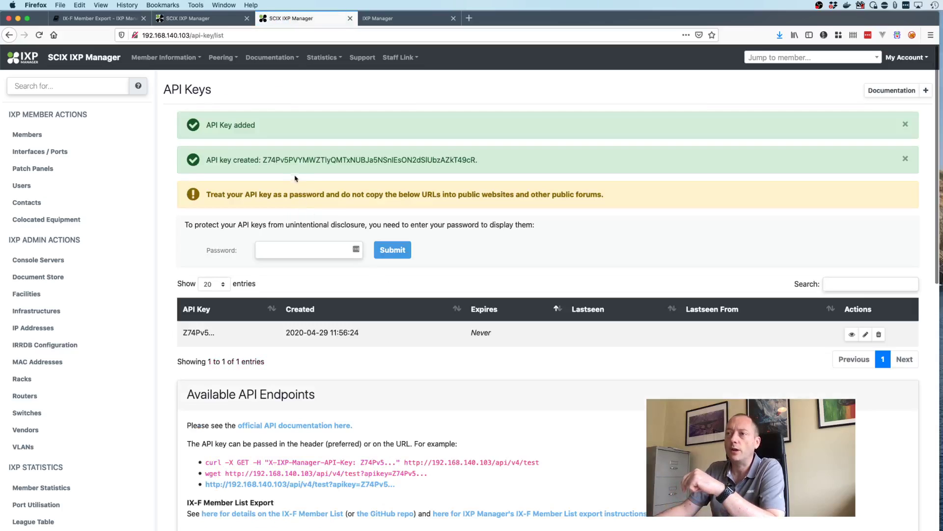
- Copy the newly created API key and reload the API Keys page
{"action": "double_click", "coordinate": [306, 160]}
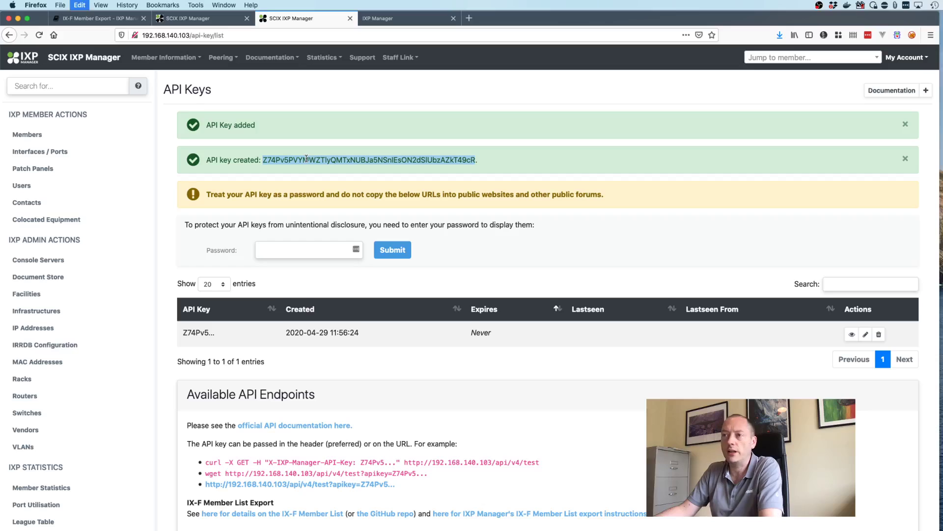
{"action": "left_click", "coordinate": [271, 35]}
{"action": "key", "text": "Return"}
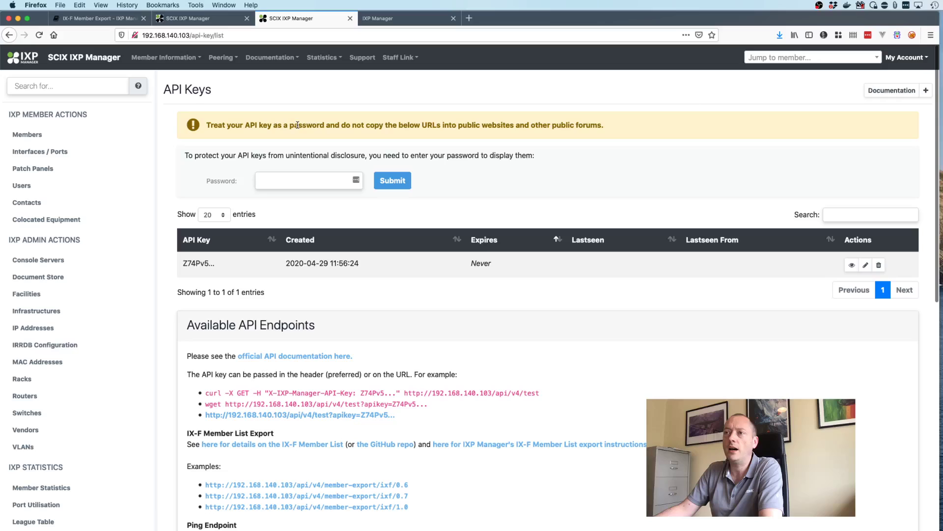
- Submit the account password to display the API keys in full
{"action": "left_click", "coordinate": [294, 183]}
{"action": "type", "text": "••••••••••"}
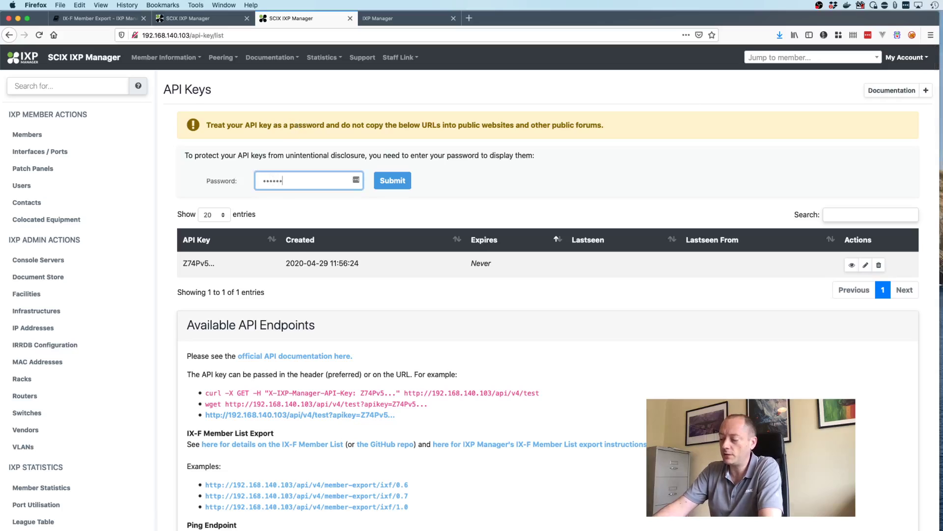
{"action": "left_click", "coordinate": [393, 180]}
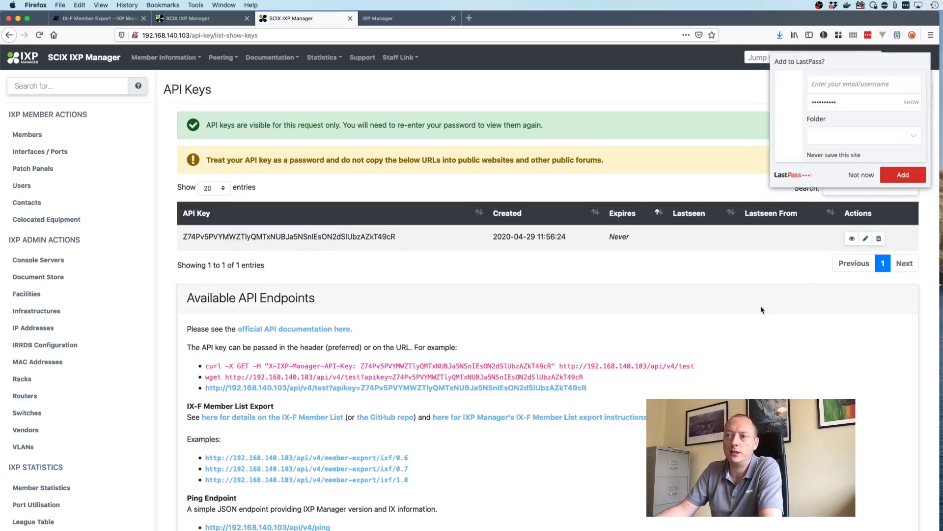
- View the version 1.0 IX-F member export example and its raw page source, and close the source view
{"action": "left_click", "coordinate": [342, 480]}
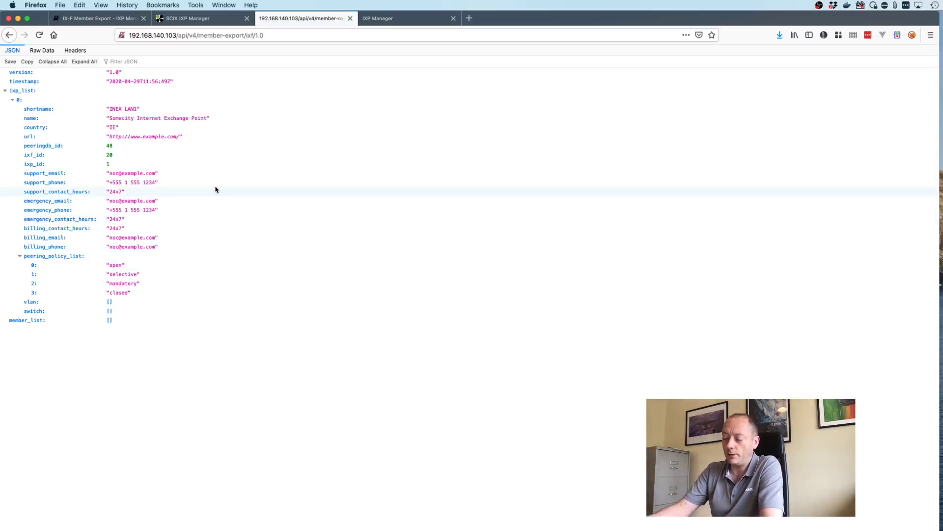
{"action": "key", "text": "super+u"}
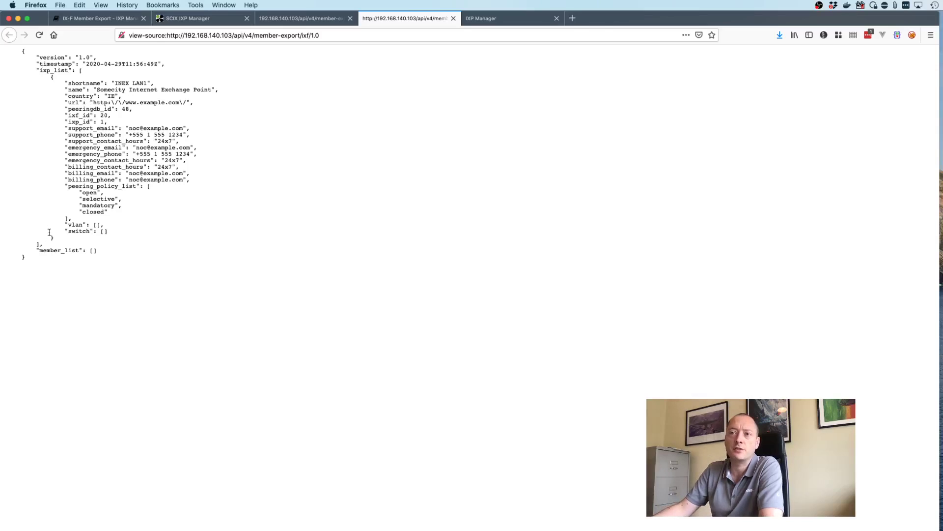
{"action": "key", "text": "super+w"}
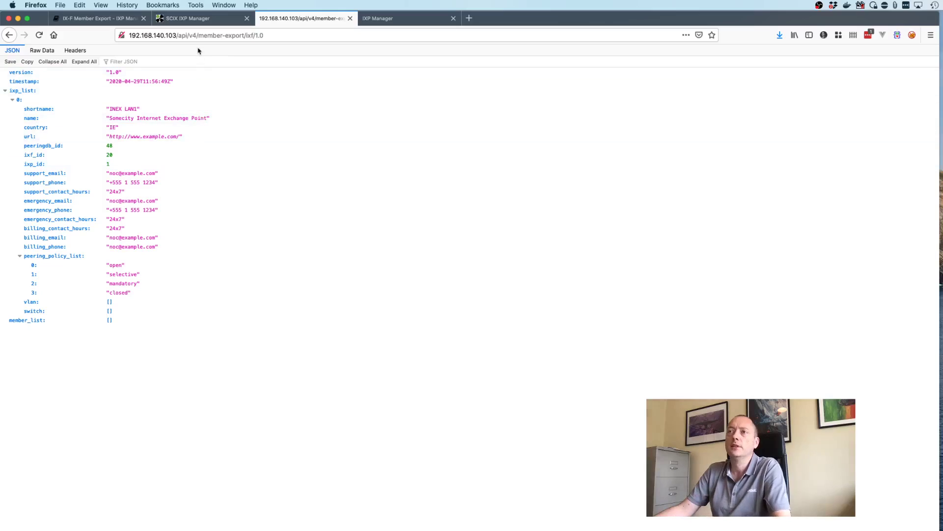
- Return to the documentation's Post-Install Steps page and review the items on creating infrastructures and adding facilities
{"action": "key", "text": "ctrl+shift+Tab"}
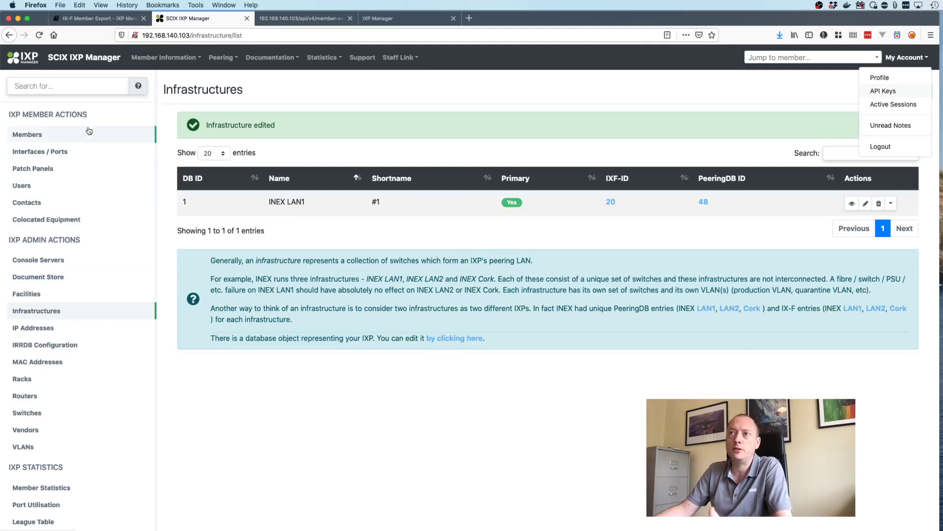
{"action": "left_click", "coordinate": [94, 18]}
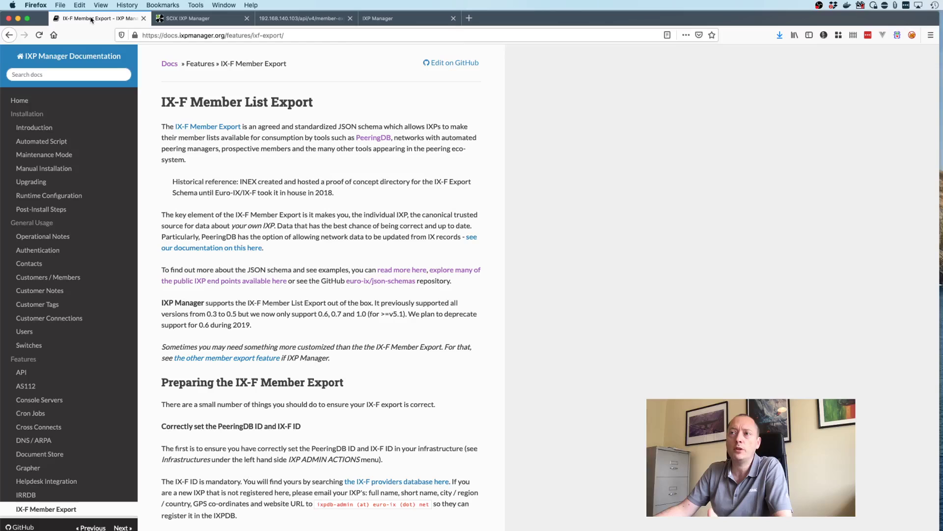
{"action": "left_click", "coordinate": [41, 210]}
{"action": "scroll", "coordinate": [164, 309], "scroll_direction": "down", "scroll_amount": 2}
{"action": "left_click_drag", "start_coordinate": [169, 262], "coordinate": [245, 373]}
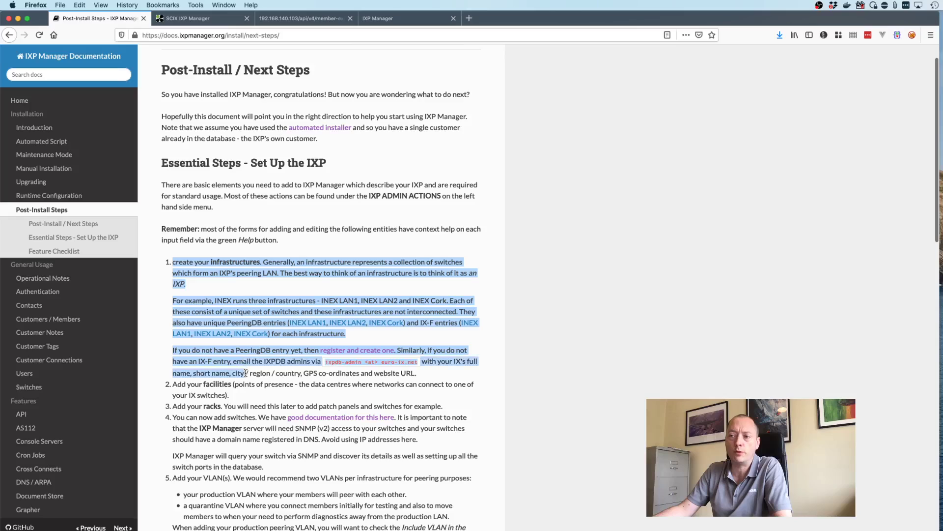
{"action": "triple_click", "coordinate": [212, 387]}
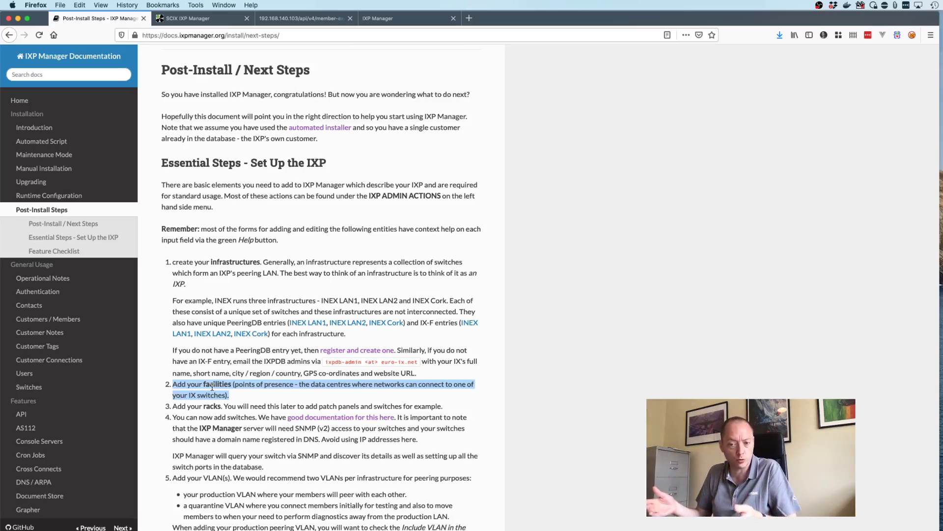
- Switch back to SCIX IXP Manager, open the Facilities list under IXP Admin Actions and read its description
{"action": "left_click", "coordinate": [192, 19]}
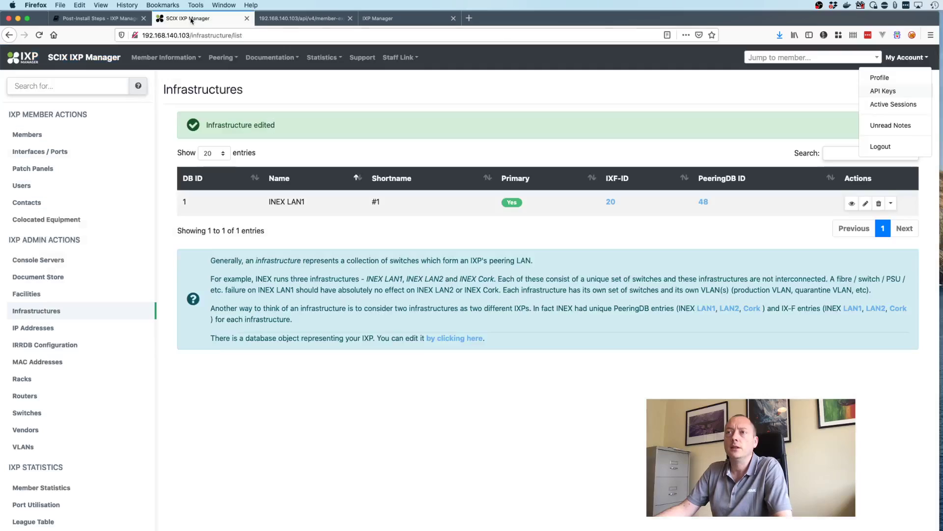
{"action": "scroll", "coordinate": [67, 338], "scroll_direction": "down", "scroll_amount": 1}
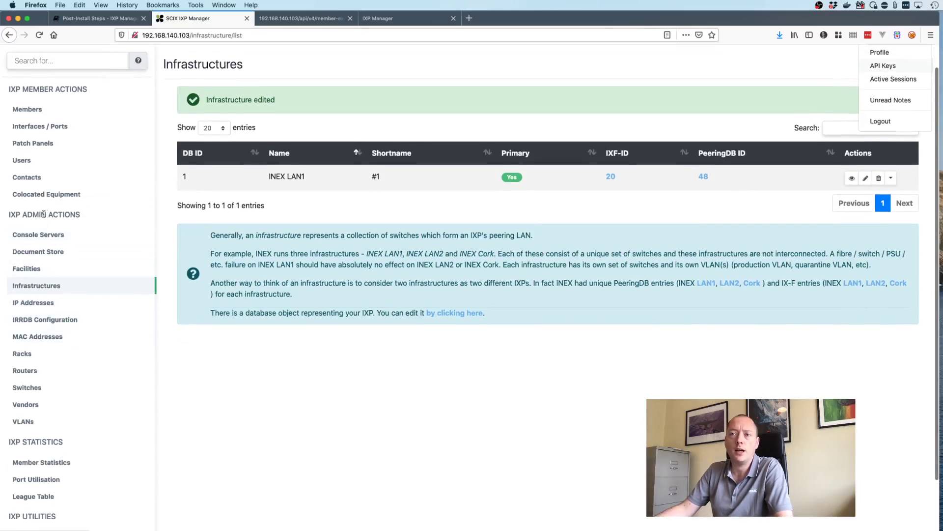
{"action": "triple_click", "coordinate": [64, 214]}
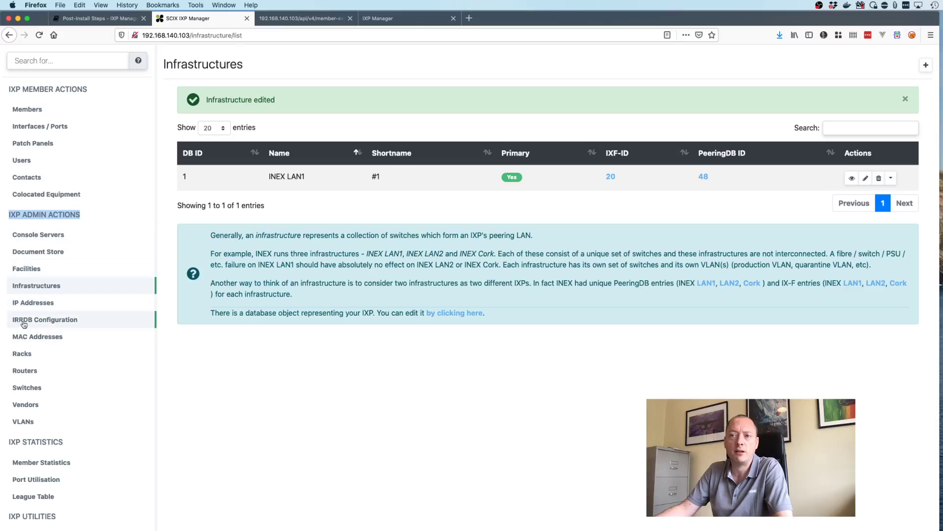
{"action": "left_click", "coordinate": [27, 270]}
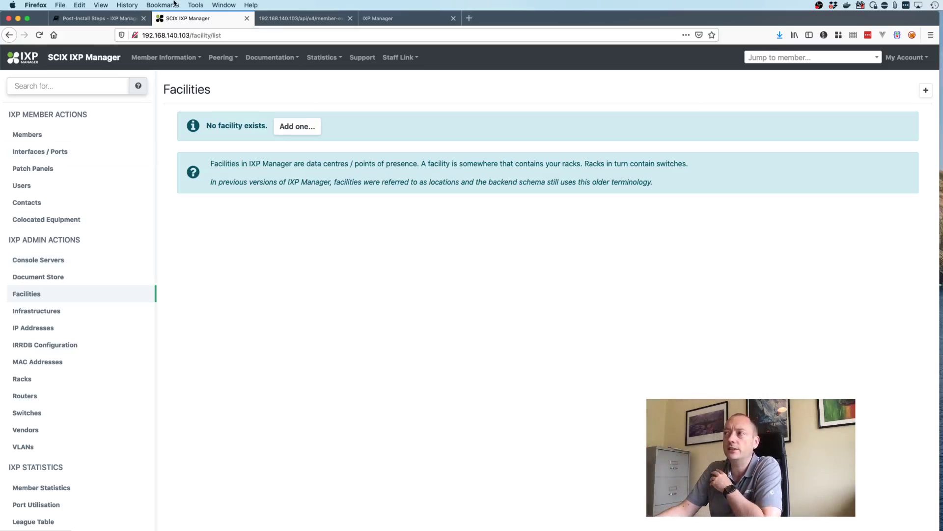
{"action": "triple_click", "coordinate": [228, 127]}
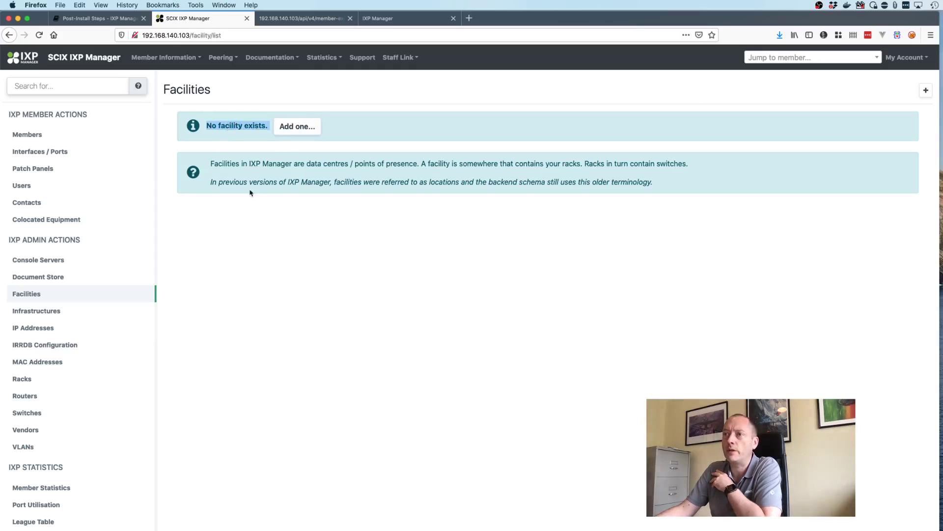
{"action": "left_click_drag", "start_coordinate": [350, 164], "coordinate": [428, 208]}
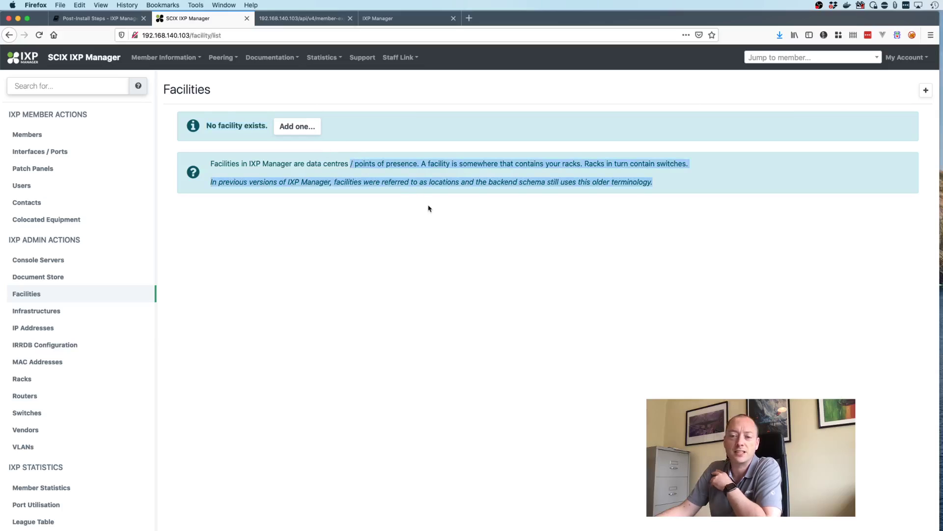
{"action": "left_click", "coordinate": [428, 207]}
- Start adding a facility with the name Interxion DUB1 and the shortname IXDUB1
{"action": "left_click", "coordinate": [310, 125]}
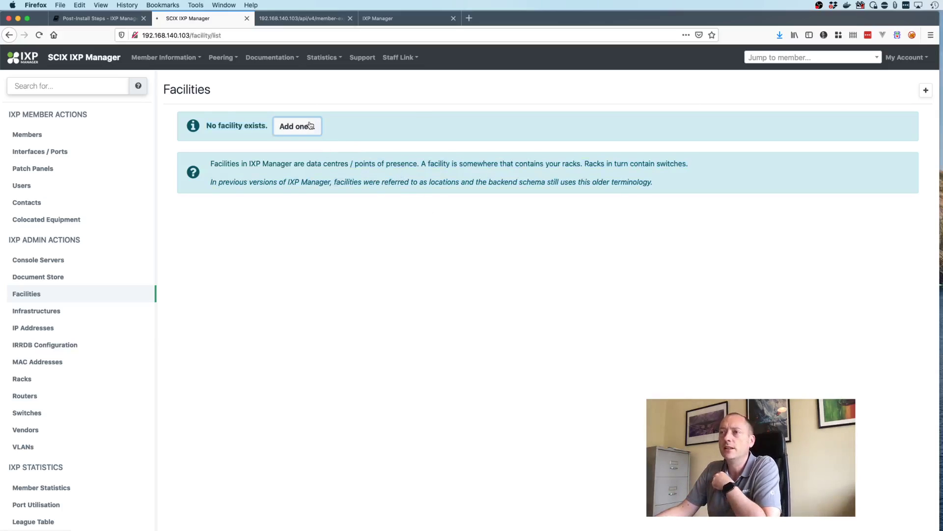
{"action": "left_click", "coordinate": [350, 130]}
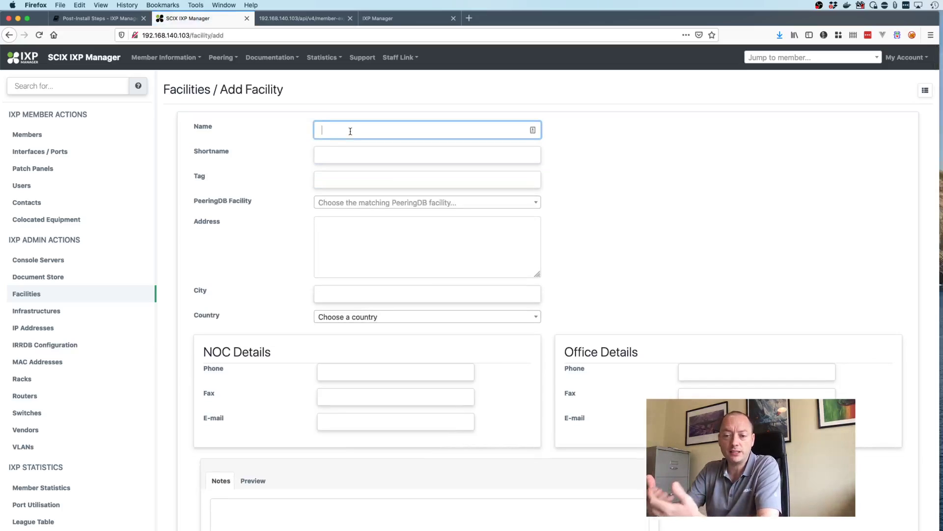
{"action": "type", "text": "Inter"}
{"action": "key", "text": "Down"}
{"action": "key", "text": "Return"}
{"action": "key", "text": "Tab"}
{"action": "type", "text": "IX"}
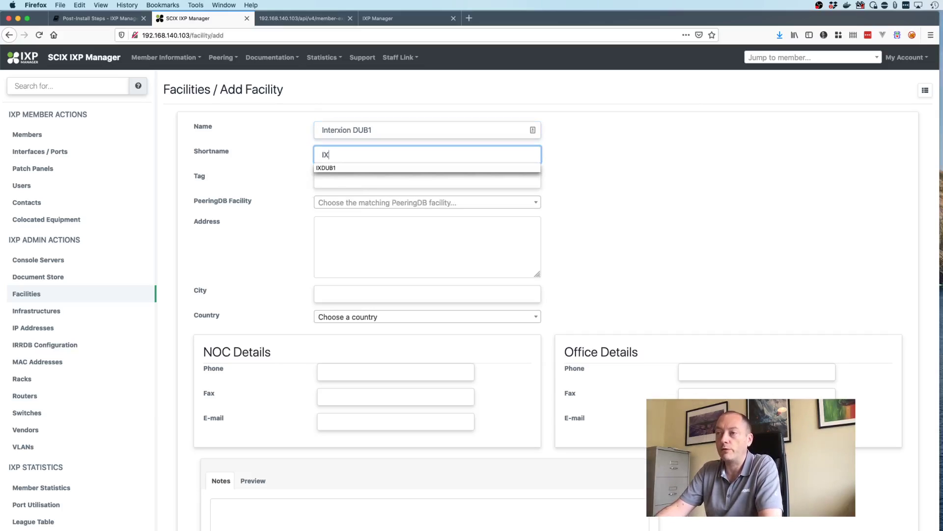
{"action": "key", "text": "Down"}
{"action": "key", "text": "Return"}
{"action": "key", "text": "Tab"}
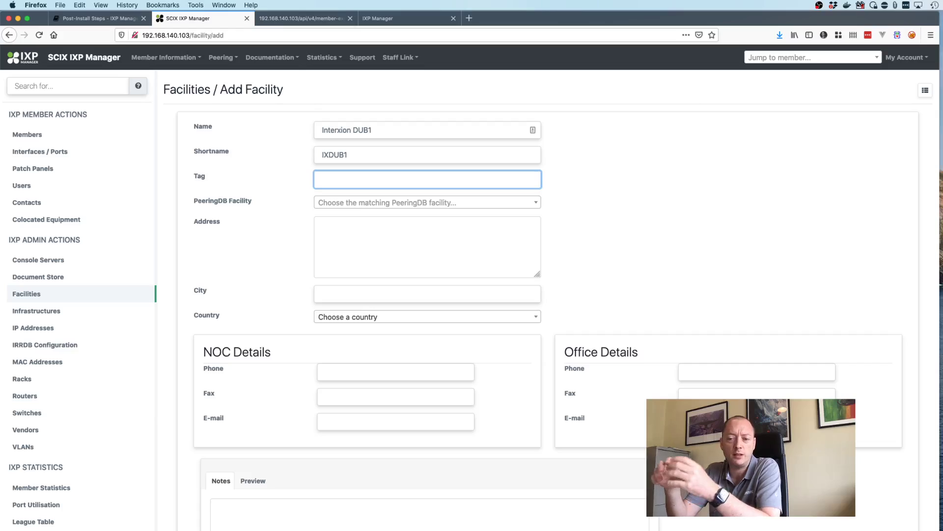
- Try the example switch names swi1-ixdub, swi1-ix1 and swi1-pwt1-1 in the facility's tag field
{"action": "type", "text": "swi1-i"}
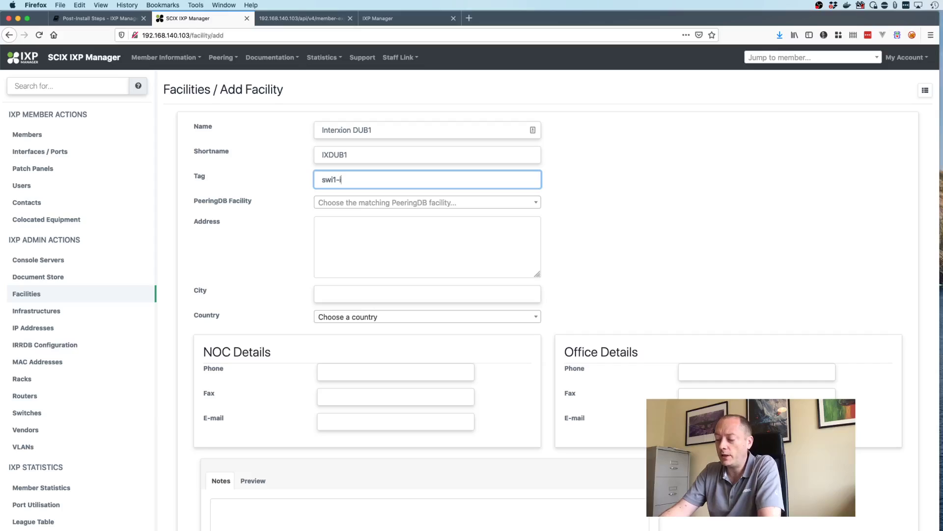
{"action": "key", "text": "BackSpace"}
{"action": "key", "text": "BackSpace"}
{"action": "key", "text": "BackSpace"}
{"action": "key", "text": "BackSpace"}
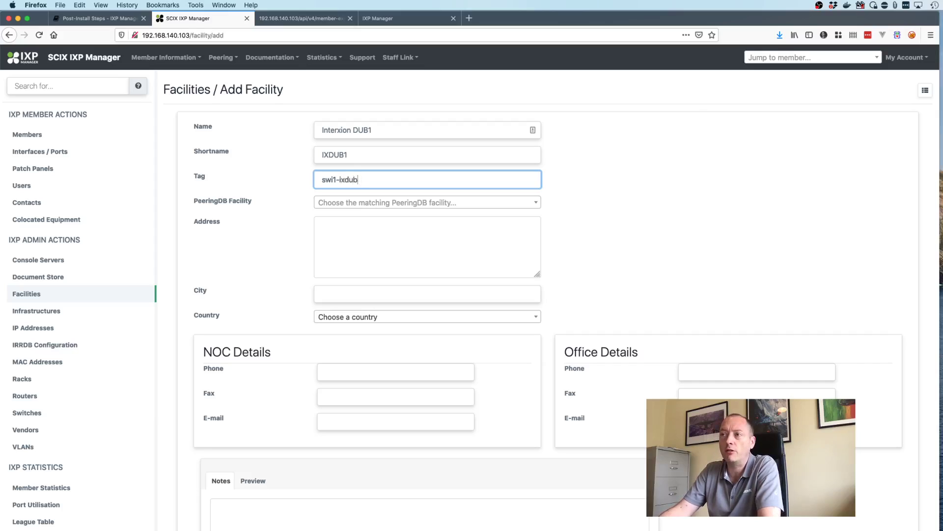
{"action": "type", "text": "1"}
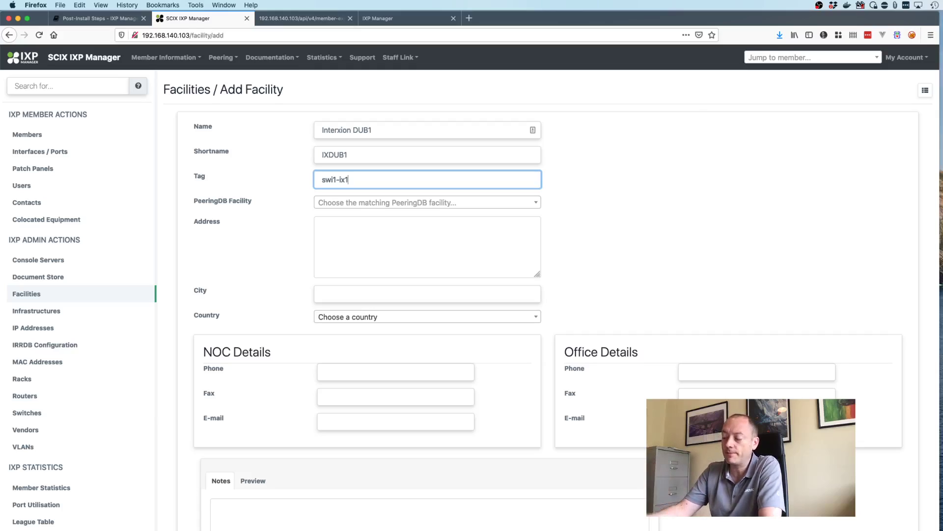
{"action": "key", "text": "BackSpace"}
{"action": "key", "text": "BackSpace"}
{"action": "key", "text": "BackSpace"}
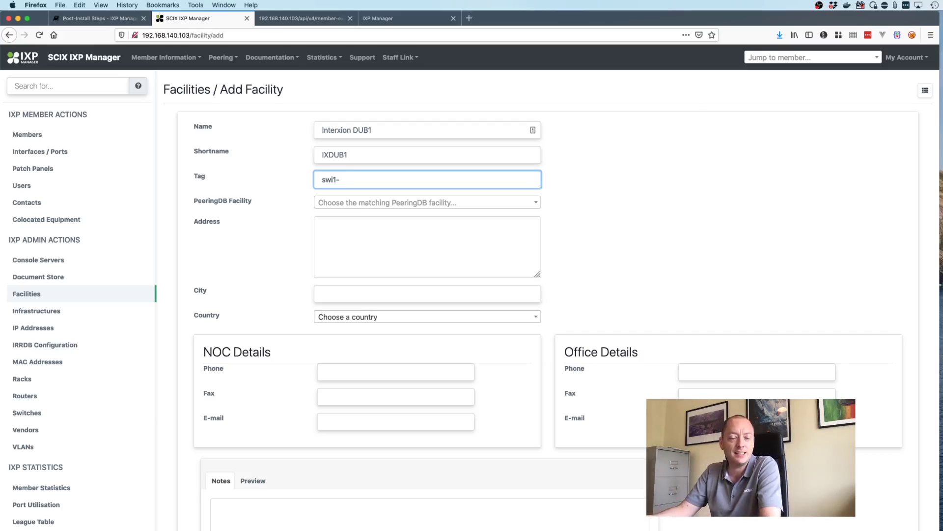
{"action": "type", "text": "pwt"}
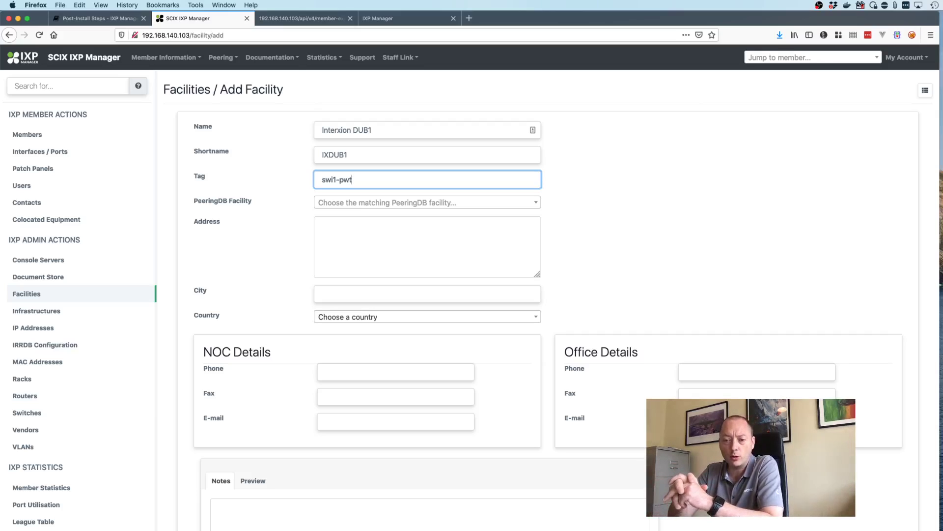
{"action": "type", "text": "1"}
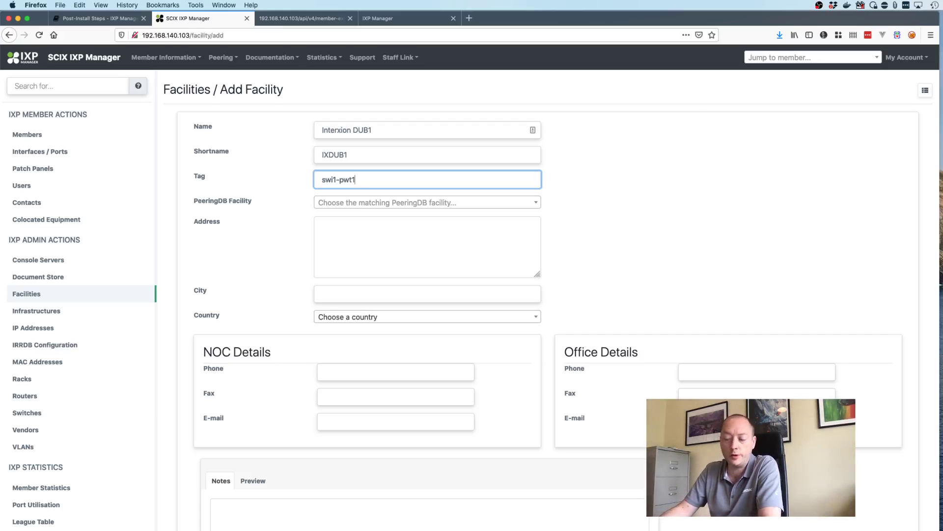
{"action": "type", "text": "-1"}
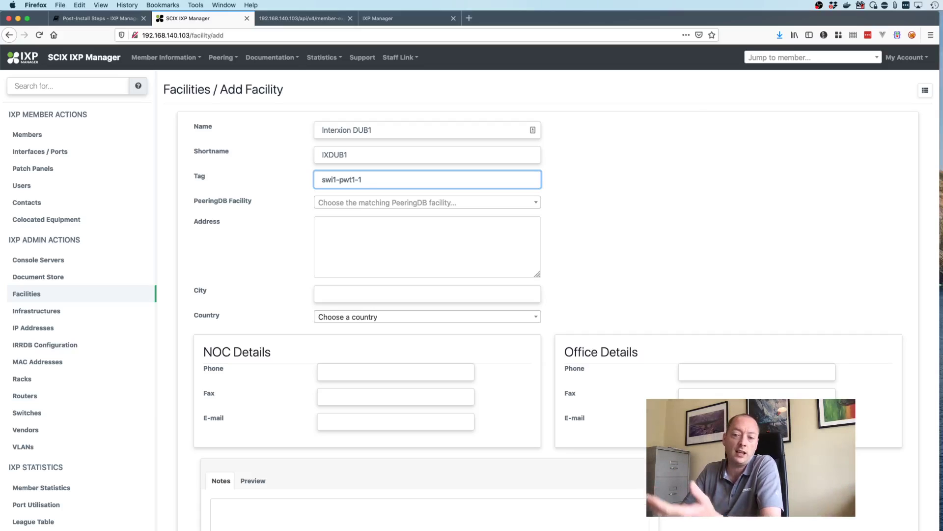
- Replace the whole facility tag with pwt1
{"action": "key", "text": "super+a"}
{"action": "type", "text": "pwt1"}
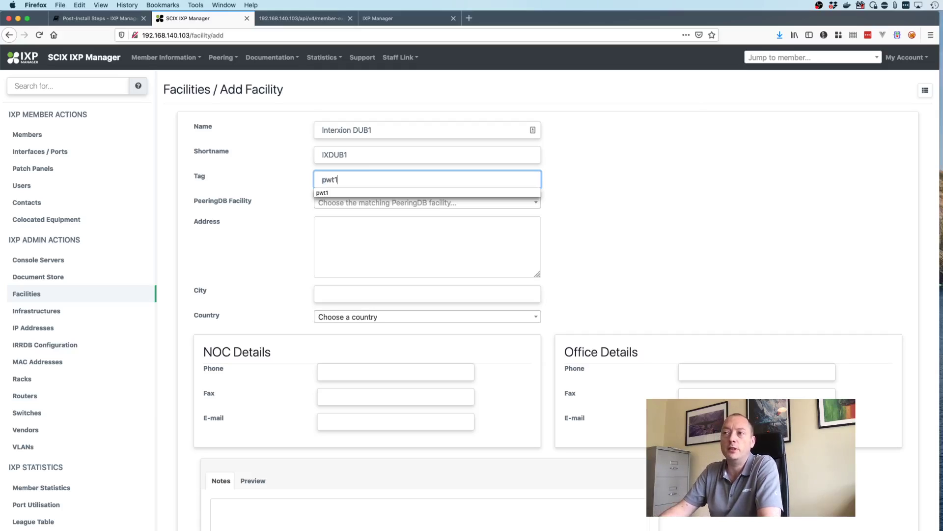
{"action": "key", "text": "Tab"}
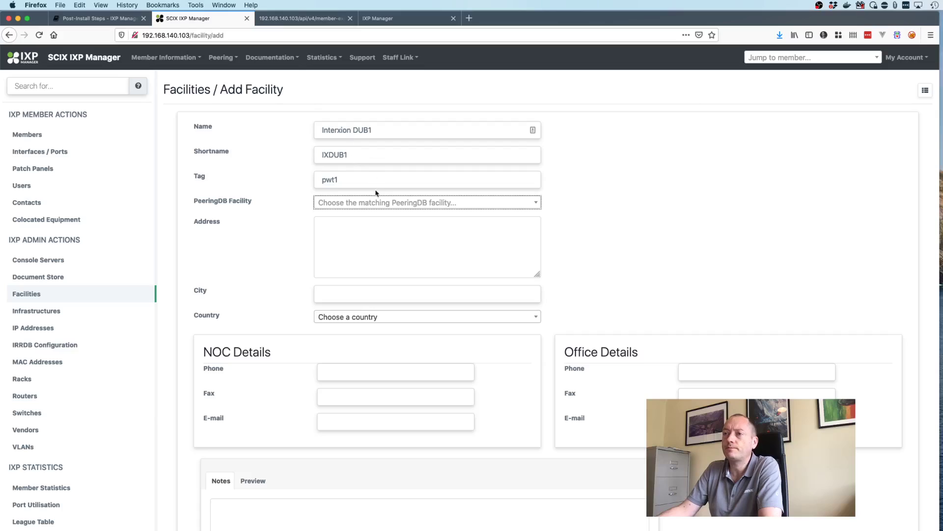
- Find and select Interxion Dublin (DUB1 & DUB2) as the matching PeeringDB facility
{"action": "left_click", "coordinate": [372, 205]}
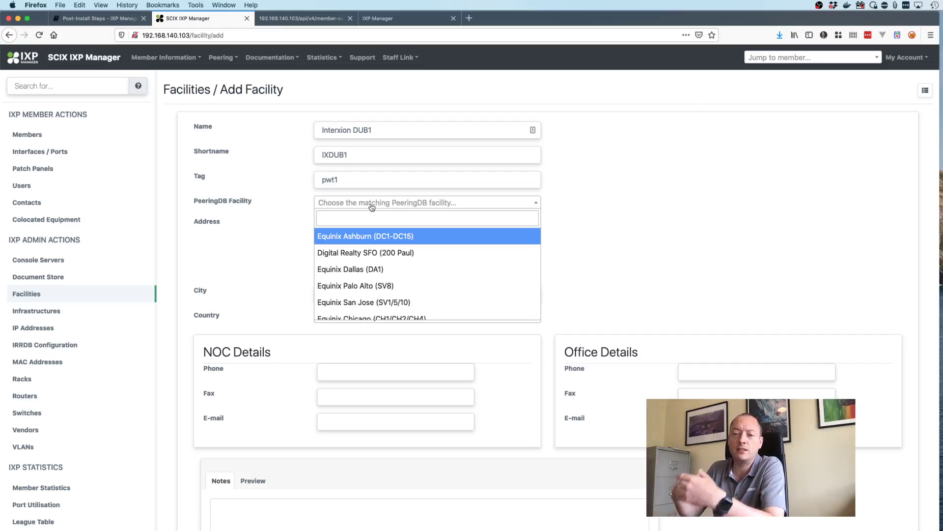
{"action": "type", "text": "in"}
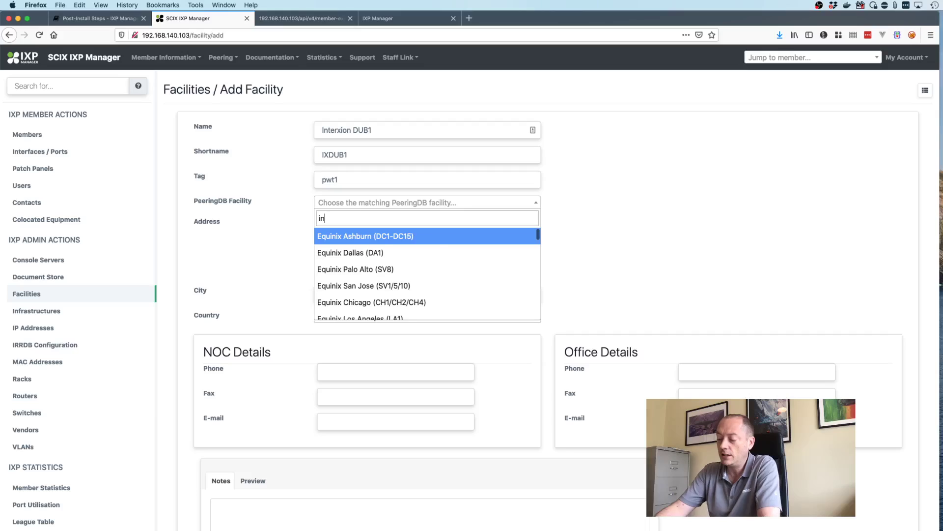
{"action": "type", "text": "terxion"}
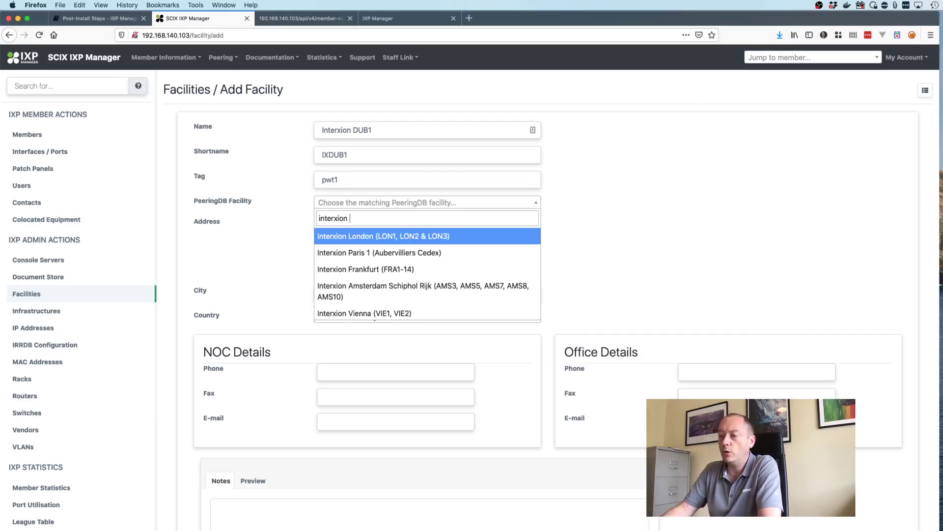
{"action": "type", "text": " d"}
{"action": "key", "text": "Down"}
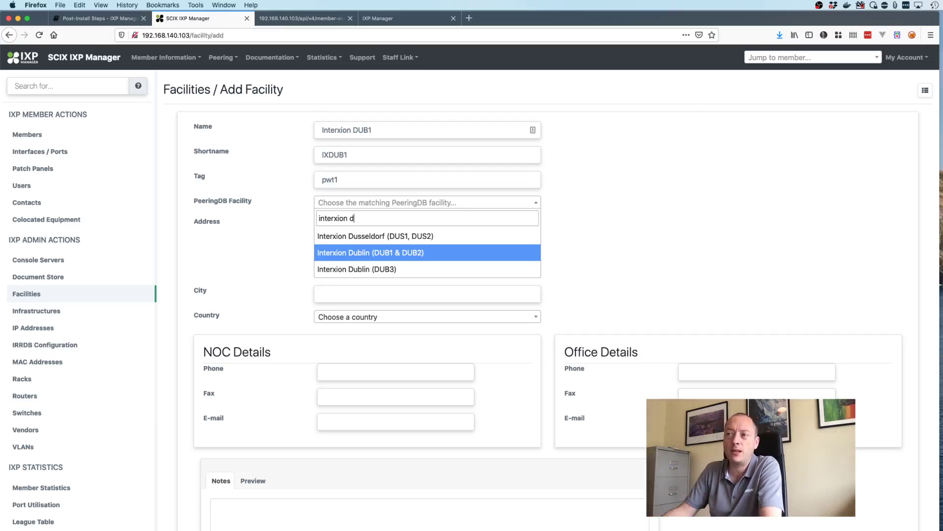
{"action": "key", "text": "Return"}
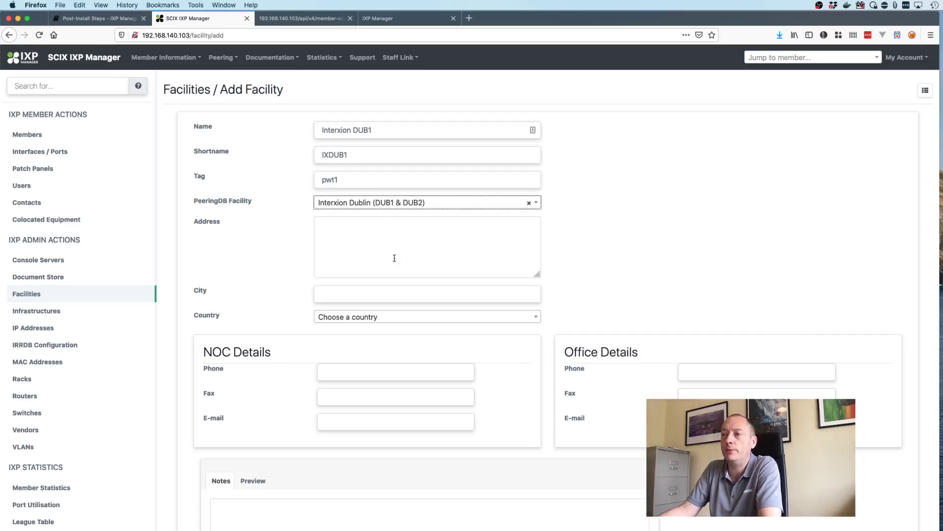
- Set the facility's city to Dublin and its country to Ireland
{"action": "left_click", "coordinate": [380, 290]}
{"action": "type", "text": "Dublin"}
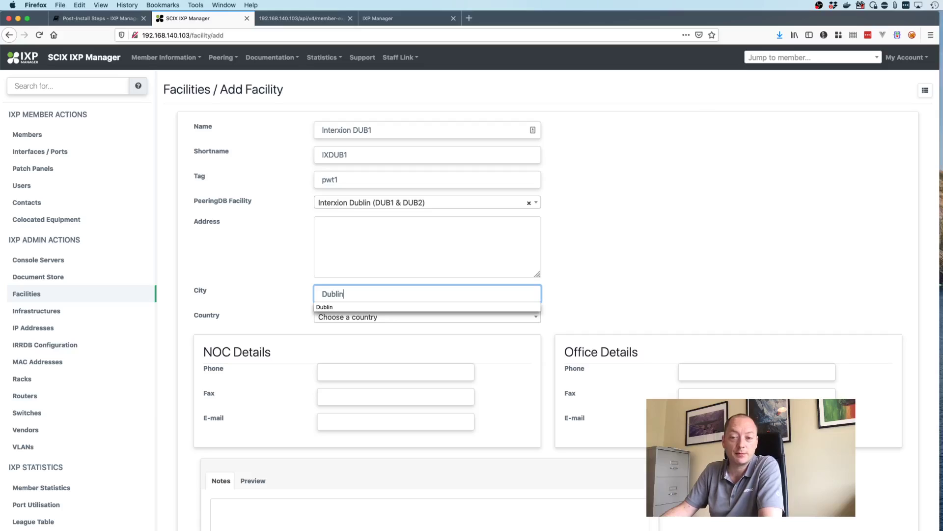
{"action": "left_click", "coordinate": [352, 322]}
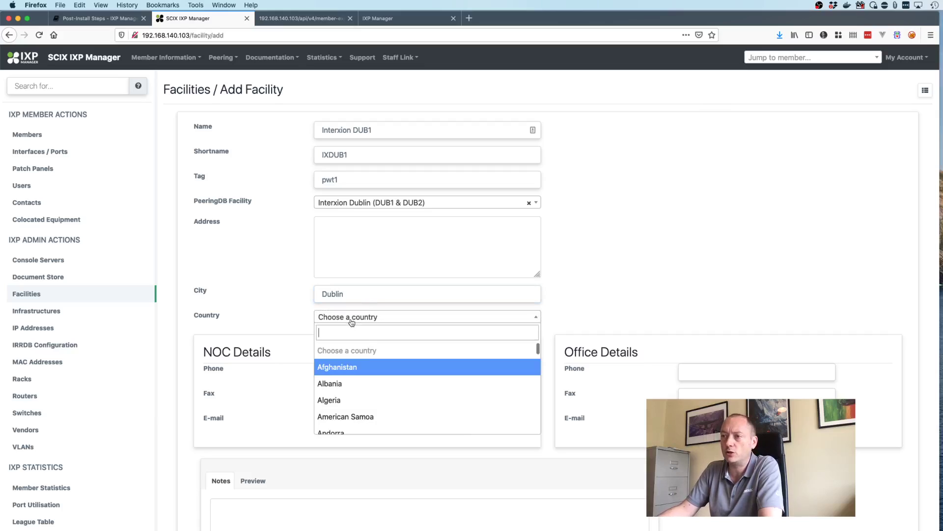
{"action": "type", "text": "Irel"}
{"action": "key", "text": "Return"}
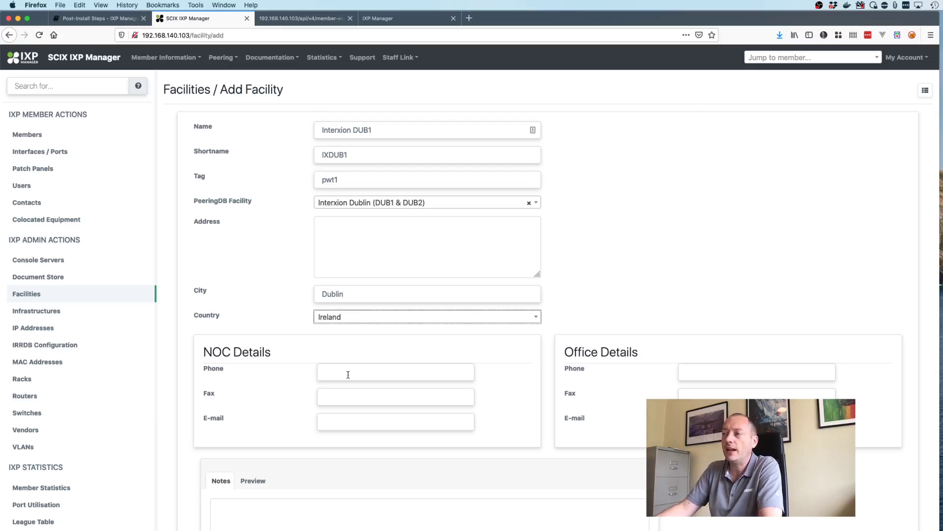
- Enter the facility note "This is **markdown** `text` for example"
{"action": "scroll", "coordinate": [348, 374], "scroll_direction": "down", "scroll_amount": 5}
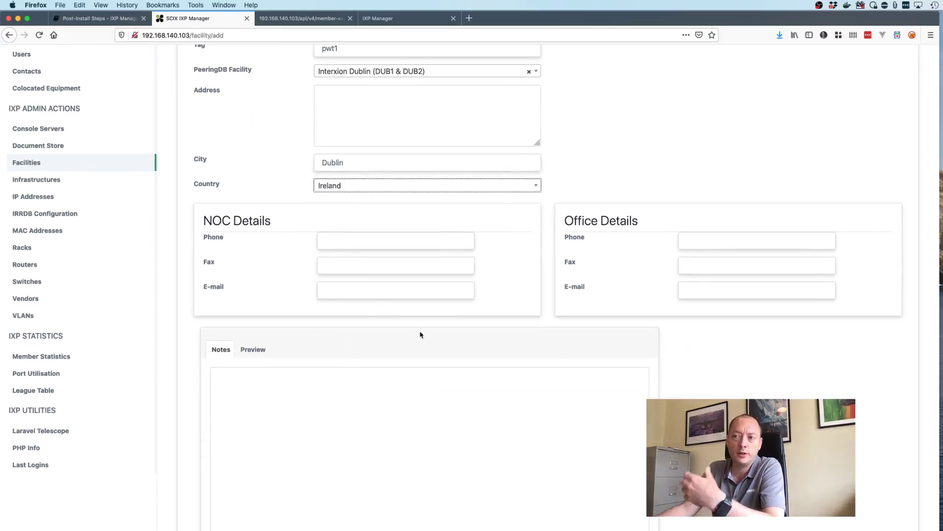
{"action": "scroll", "coordinate": [420, 335], "scroll_direction": "down", "scroll_amount": 3}
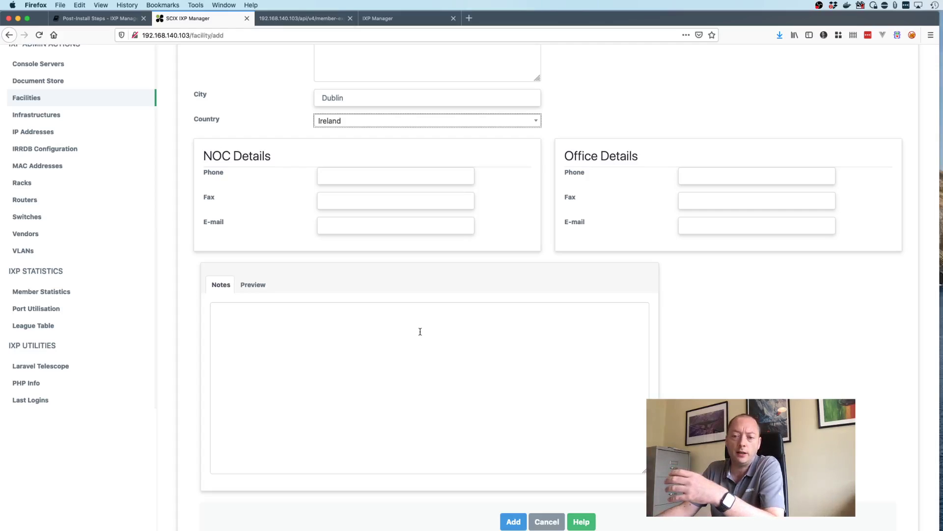
{"action": "left_click", "coordinate": [420, 331]}
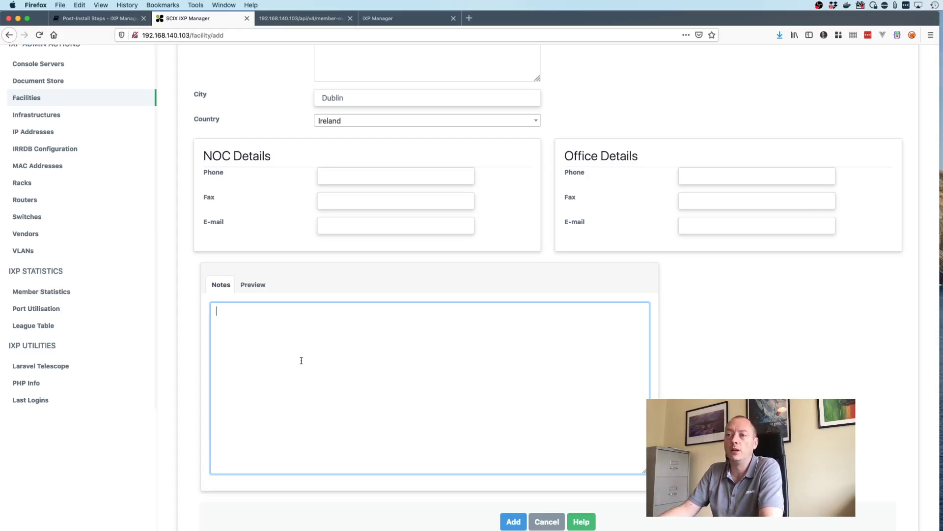
{"action": "scroll", "coordinate": [301, 360], "scroll_direction": "down", "scroll_amount": 1}
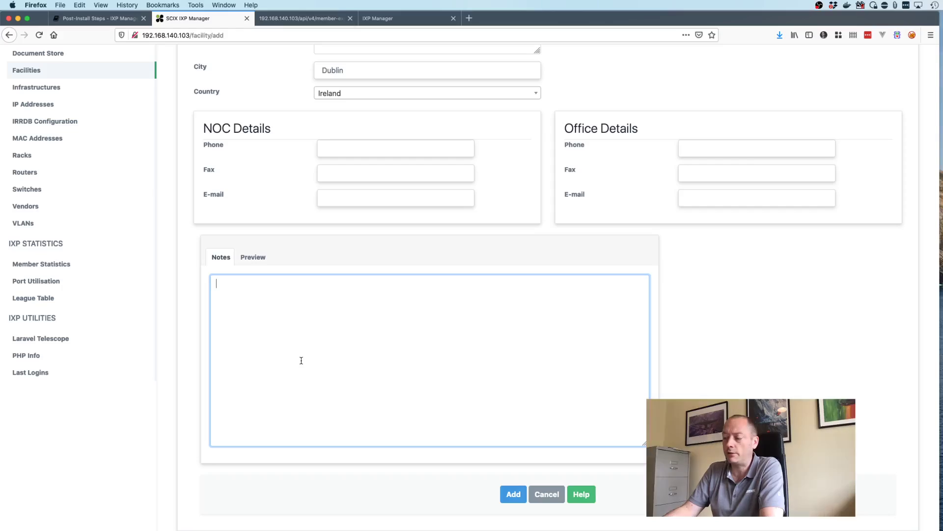
{"action": "type", "text": "This"}
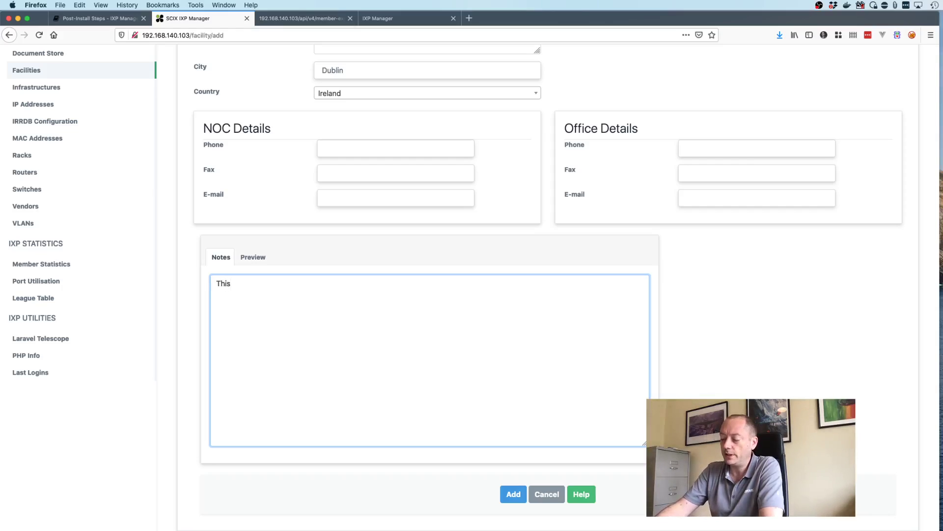
{"action": "type", "text": " is **markdown**"}
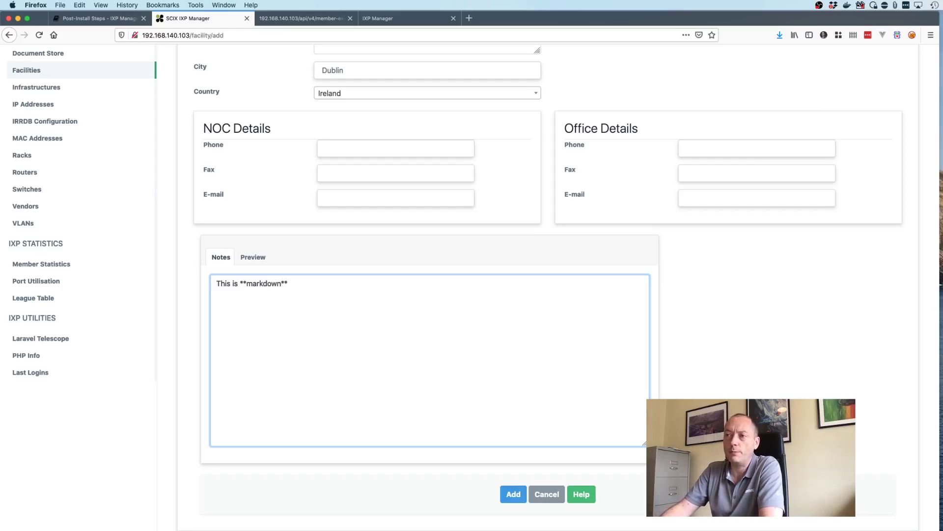
{"action": "type", "text": " `text`"}
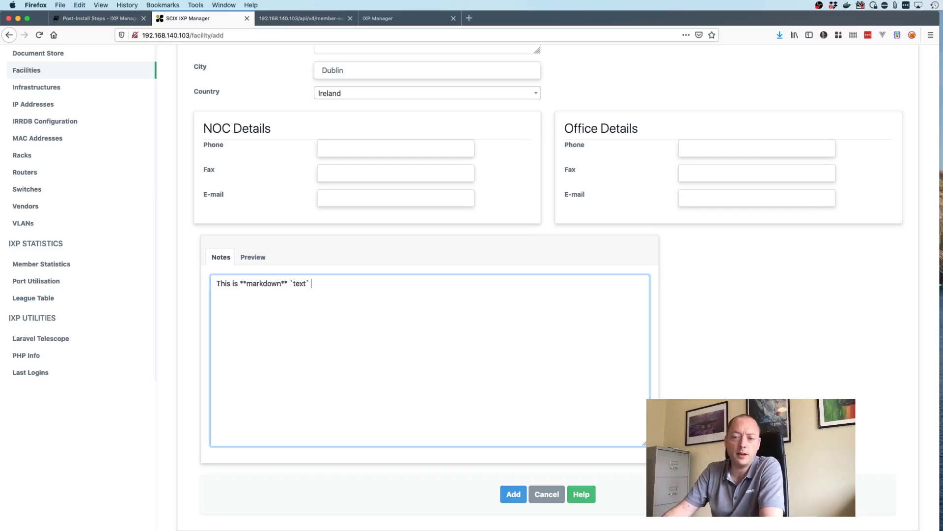
{"action": "type", "text": " for examle"}
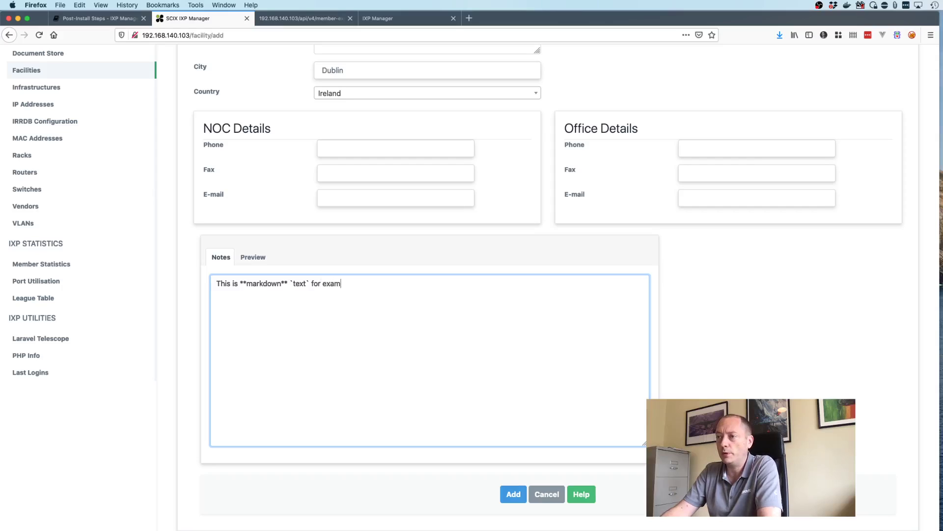
{"action": "key", "text": "BackSpace"}
{"action": "key", "text": "BackSpace"}
{"action": "type", "text": "ple"}
- Preview the formatted facility note, return to its source text and add the Interxion DUB1 facility
{"action": "left_click", "coordinate": [247, 262]}
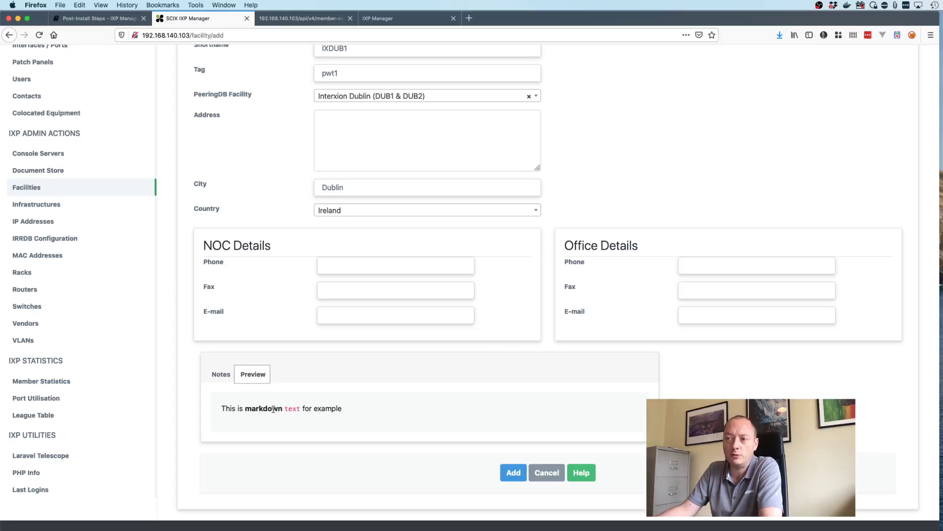
{"action": "left_click", "coordinate": [222, 375]}
{"action": "left_click", "coordinate": [404, 426]}
{"action": "scroll", "coordinate": [404, 425], "scroll_direction": "down", "scroll_amount": 3}
{"action": "scroll", "coordinate": [405, 426], "scroll_direction": "down", "scroll_amount": 2}
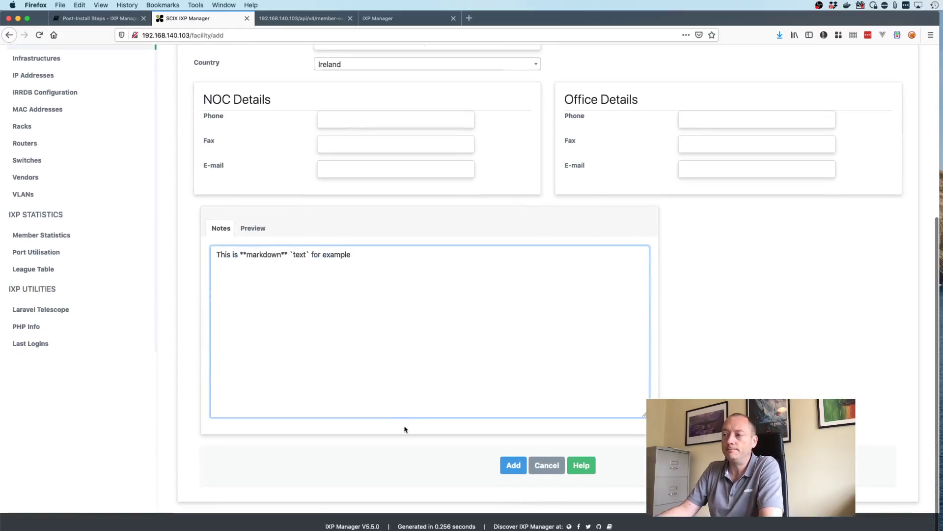
{"action": "left_click", "coordinate": [512, 465]}
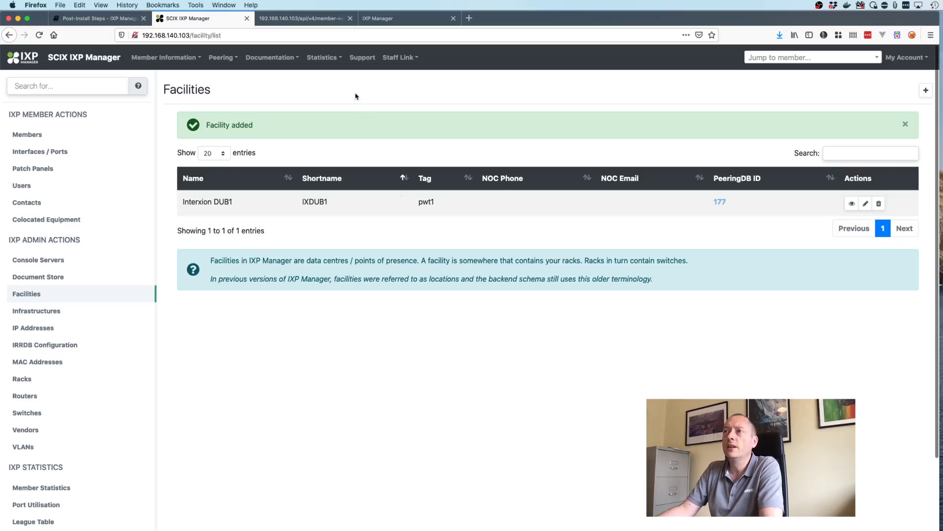
- Reload the IX-F member export at 192.168.140.103/api/v4/member-export/ixf/1.0 and check its entries
{"action": "left_click", "coordinate": [299, 19]}
{"action": "left_click", "coordinate": [225, 35]}
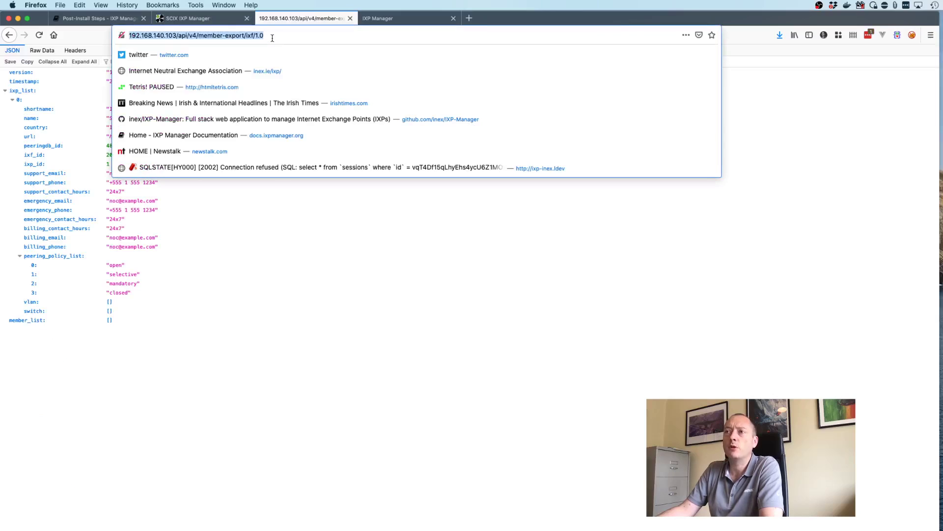
{"action": "key", "text": "Return"}
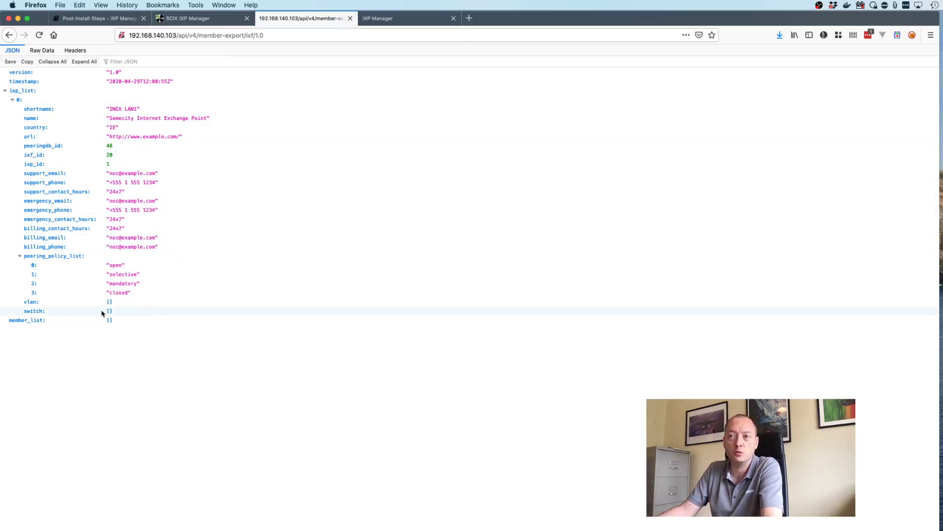
- Return to the post-install documentation and highlight the instruction about adding racks
{"action": "left_click", "coordinate": [188, 20]}
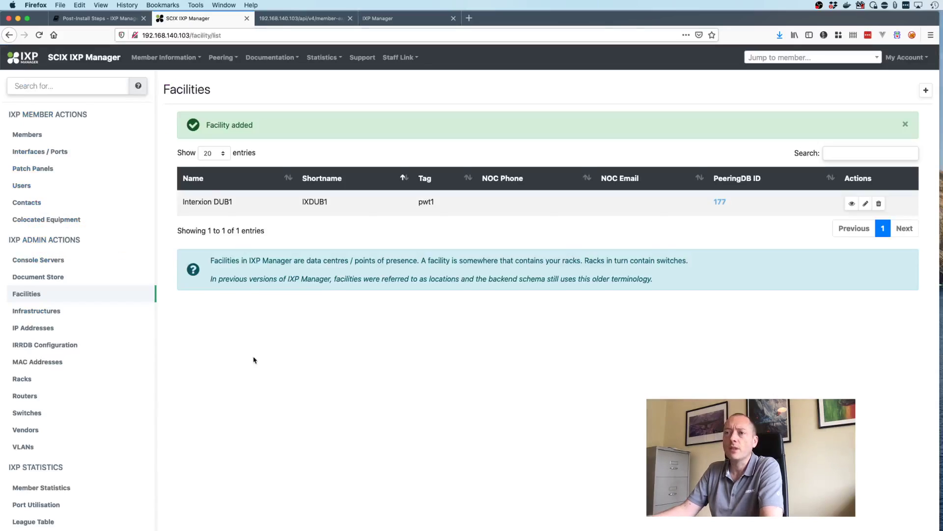
{"action": "left_click", "coordinate": [96, 22]}
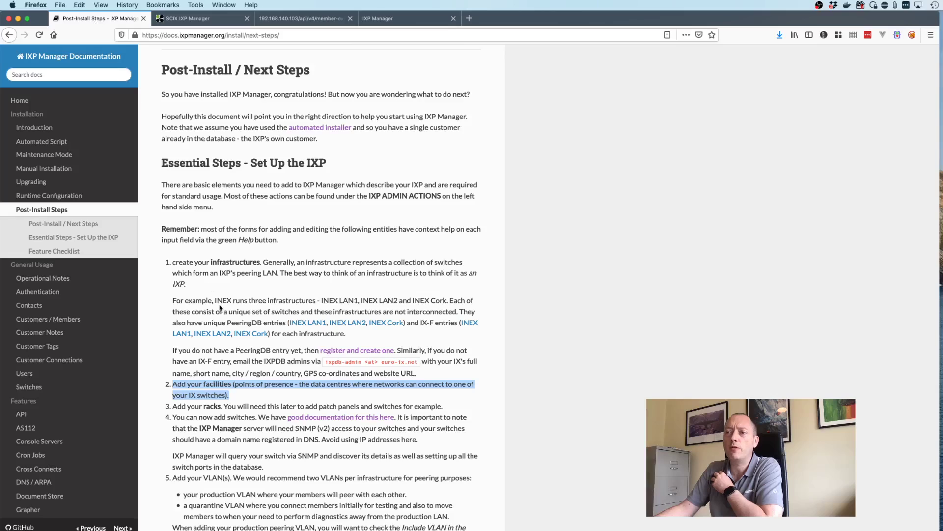
{"action": "left_click", "coordinate": [224, 408]}
{"action": "triple_click", "coordinate": [224, 408]}
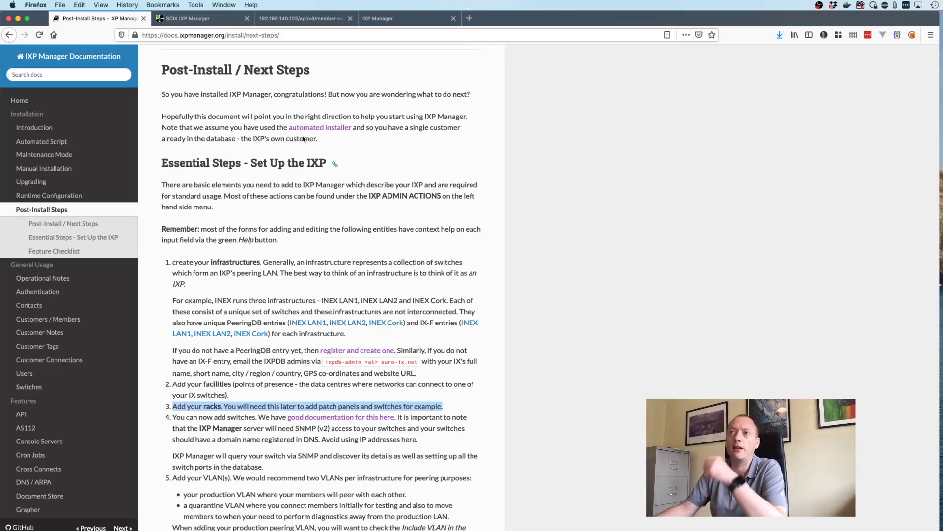
- Start a new rack in IXP Manager named PWT1-1 and assign it to the Interxion DUB1 facility
{"action": "left_click", "coordinate": [207, 21]}
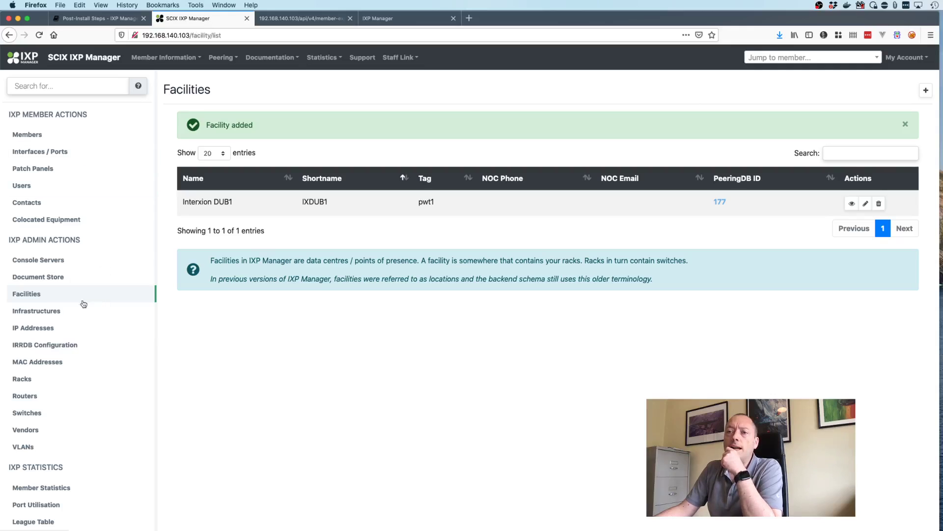
{"action": "left_click", "coordinate": [29, 380]}
{"action": "left_click", "coordinate": [303, 129]}
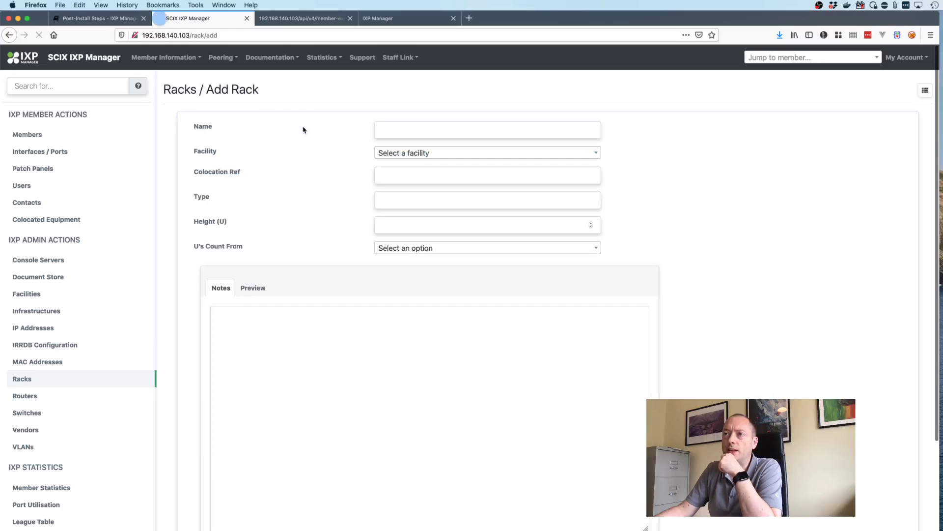
{"action": "left_click", "coordinate": [444, 133]}
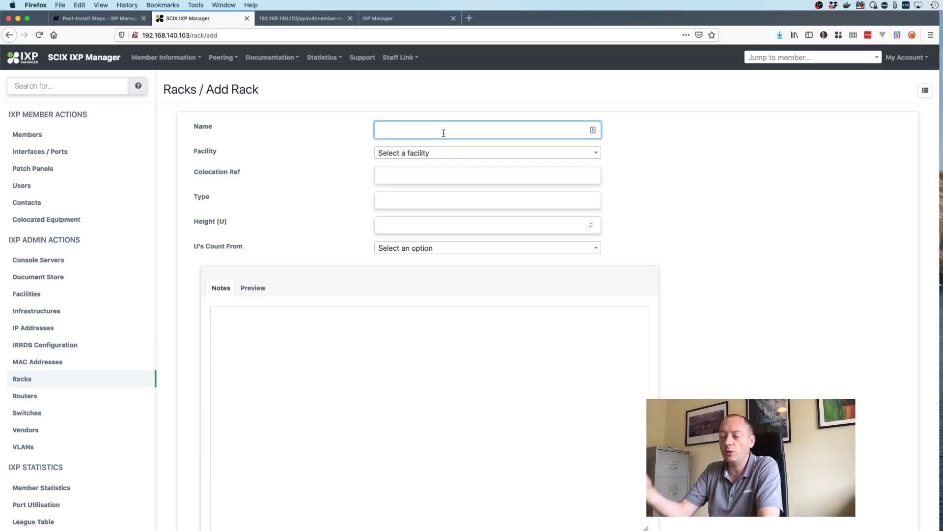
{"action": "type", "text": "P"}
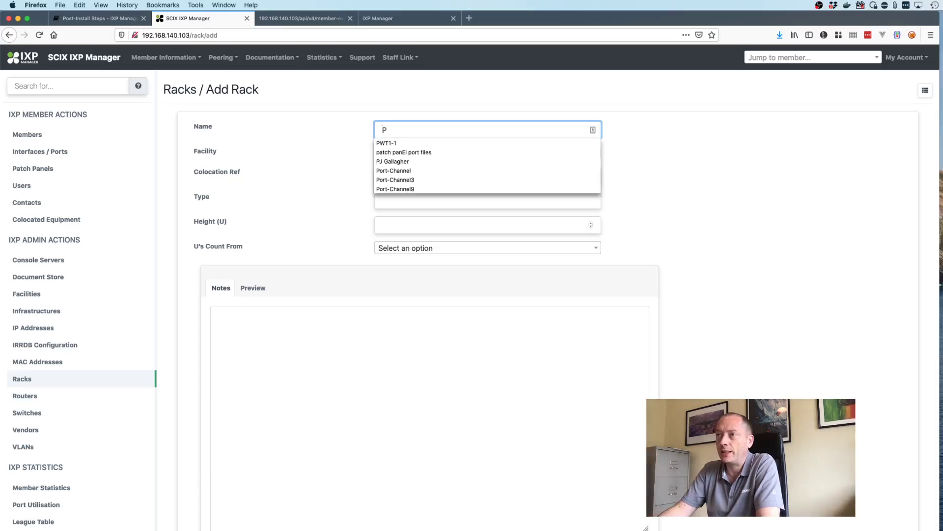
{"action": "type", "text": "WT1-1"}
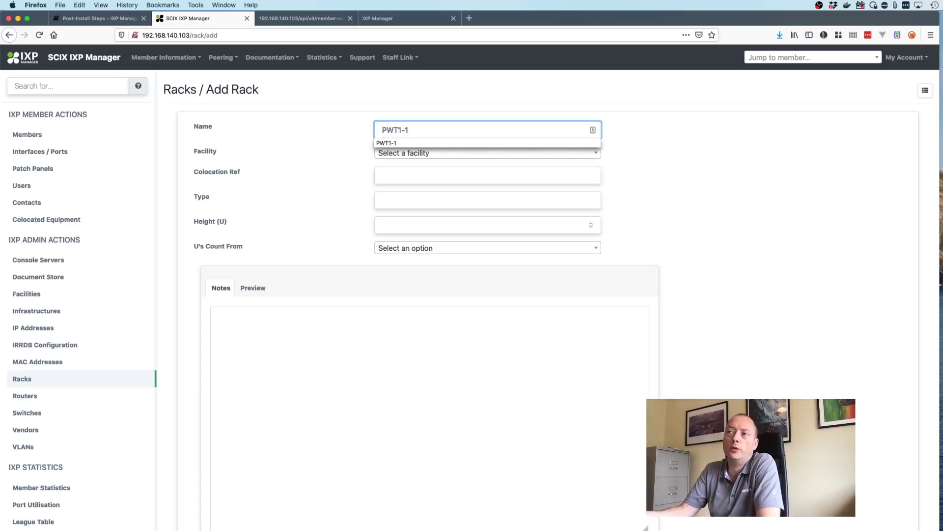
{"action": "key", "text": "Tab"}
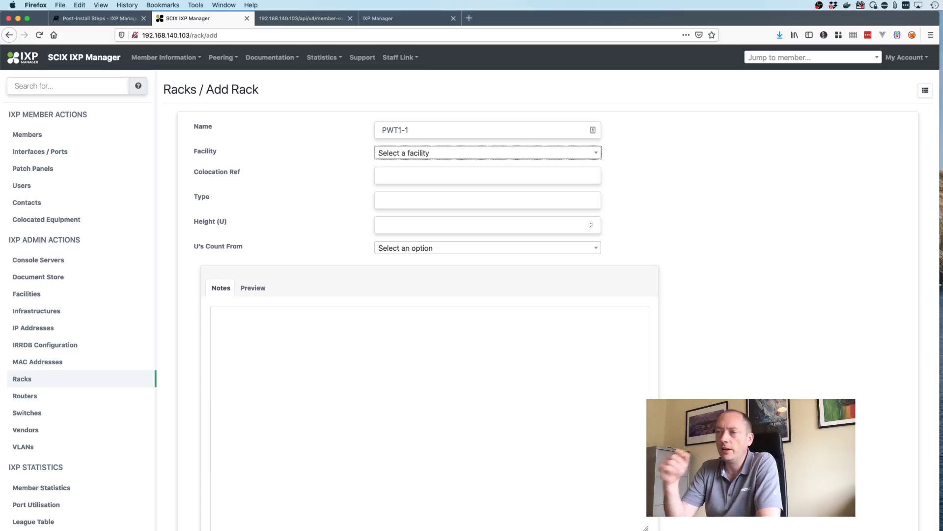
{"action": "left_click", "coordinate": [515, 150]}
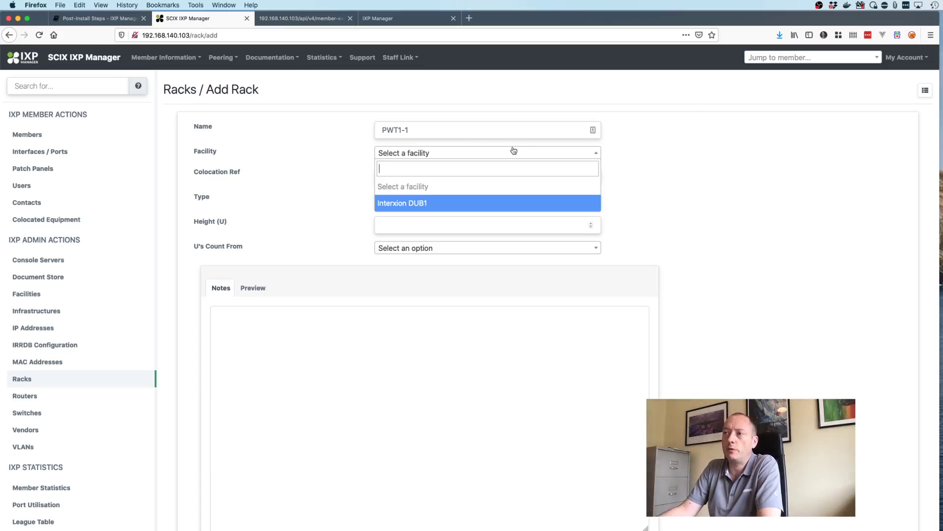
{"action": "left_click", "coordinate": [476, 201]}
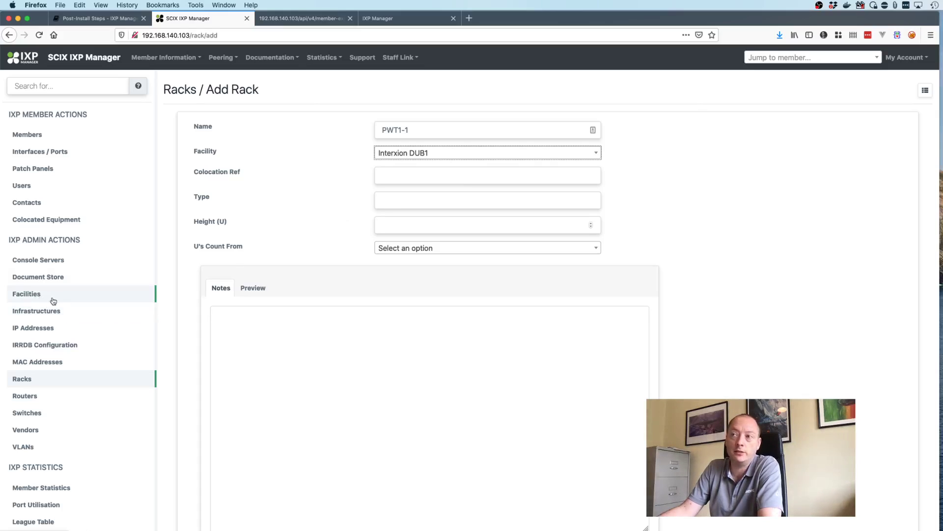
- Set the rack's colocation reference to ie.dub01.room.row.cab
{"action": "left_click", "coordinate": [413, 177]}
{"action": "type", "text": "i"}
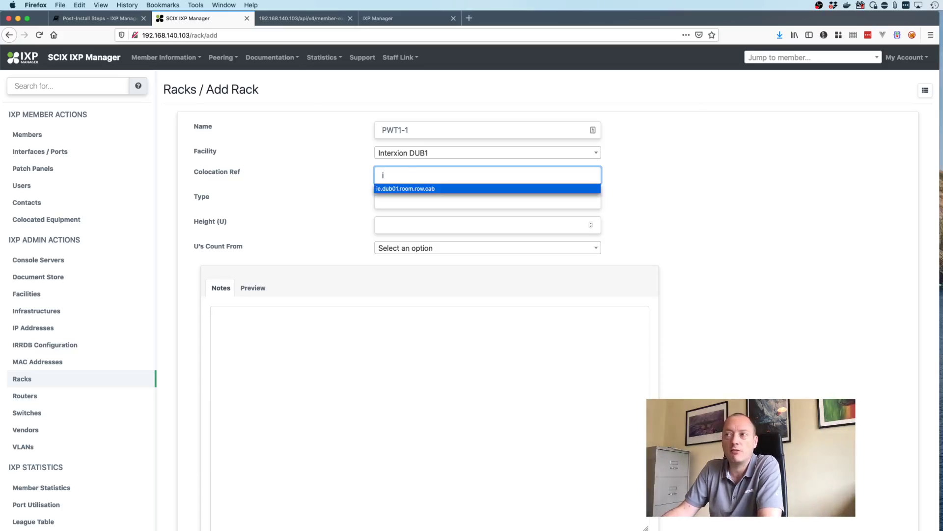
{"action": "key", "text": "Return"}
{"action": "double_click", "coordinate": [404, 177]}
{"action": "left_click", "coordinate": [422, 177]}
{"action": "left_click", "coordinate": [438, 176]}
{"action": "left_click", "coordinate": [463, 177]}
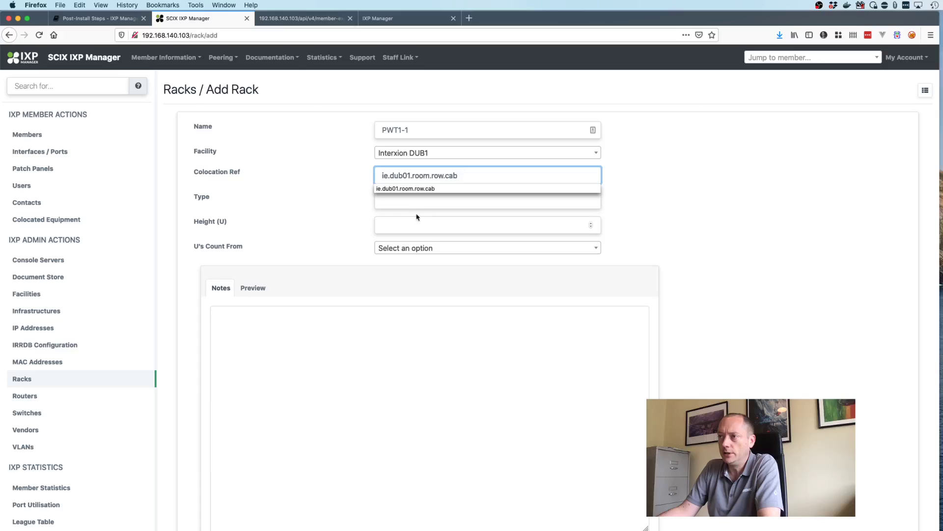
{"action": "left_click", "coordinate": [413, 202]}
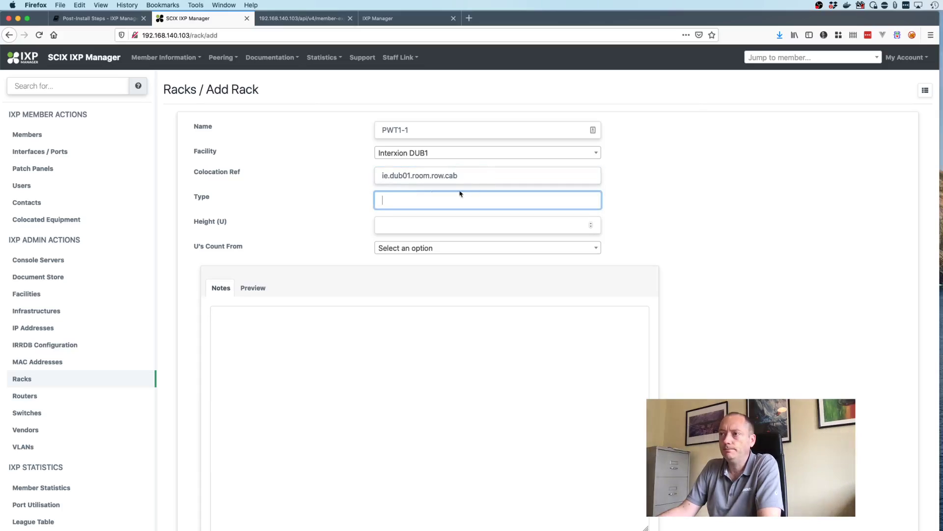
{"action": "left_click", "coordinate": [415, 196]}
{"action": "type", "text": "42"}
{"action": "key", "text": "Tab"}
{"action": "left_click", "coordinate": [413, 202]}
{"action": "double_click", "coordinate": [413, 202]}
{"action": "key", "text": "BackSpace"}
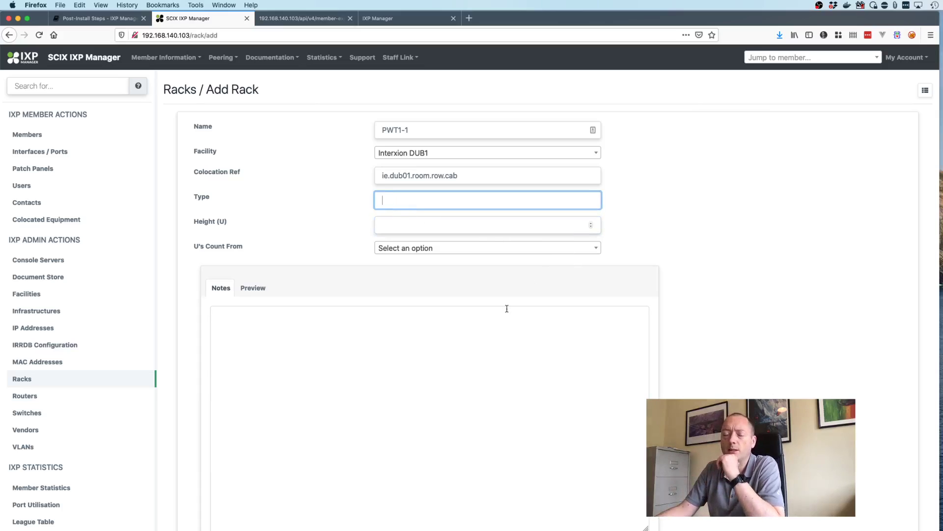
- Show the rack form's field help and read the description of the Type field
{"action": "scroll", "coordinate": [506, 352], "scroll_direction": "down", "scroll_amount": 3}
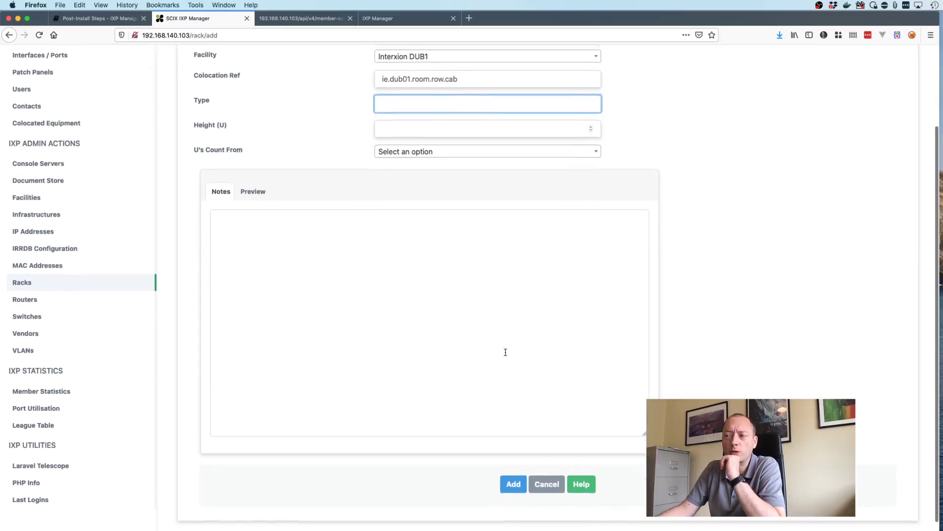
{"action": "scroll", "coordinate": [572, 382], "scroll_direction": "up", "scroll_amount": 1}
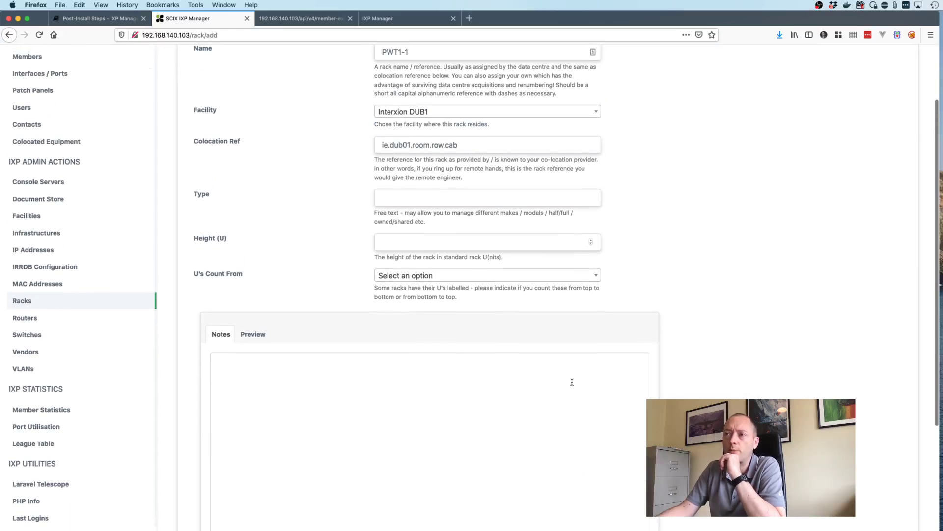
{"action": "left_click_drag", "start_coordinate": [375, 213], "coordinate": [404, 214]}
- Set the rack's height to 42 U and have its units counted from the bottom
{"action": "left_click", "coordinate": [409, 243]}
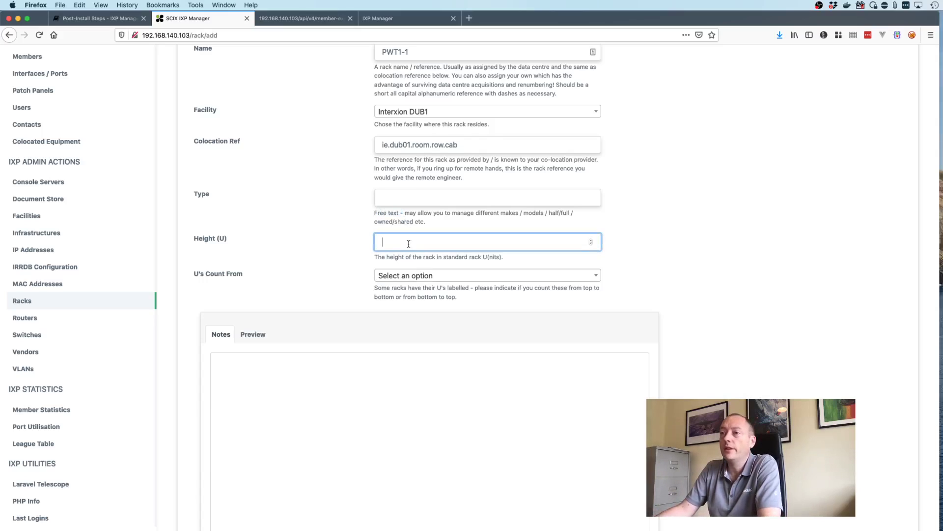
{"action": "type", "text": "42"}
{"action": "left_click", "coordinate": [416, 274]}
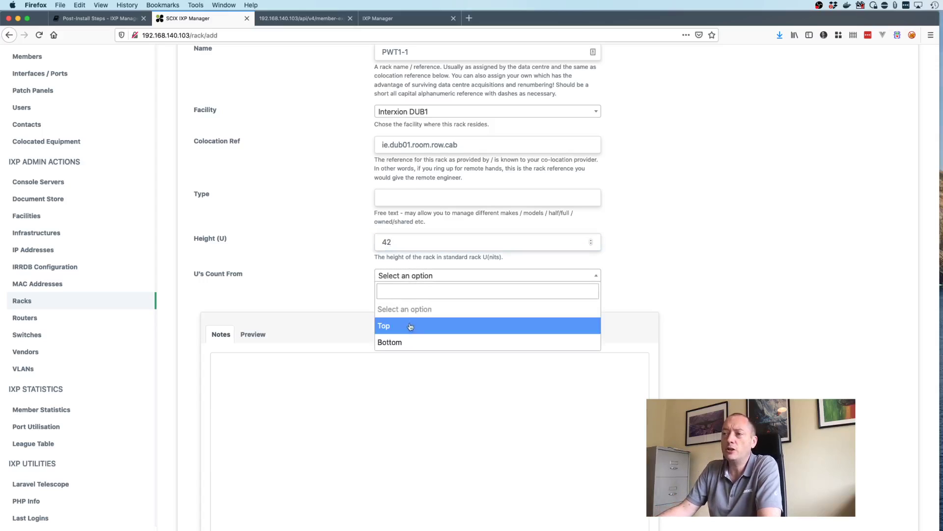
{"action": "left_click", "coordinate": [406, 342]}
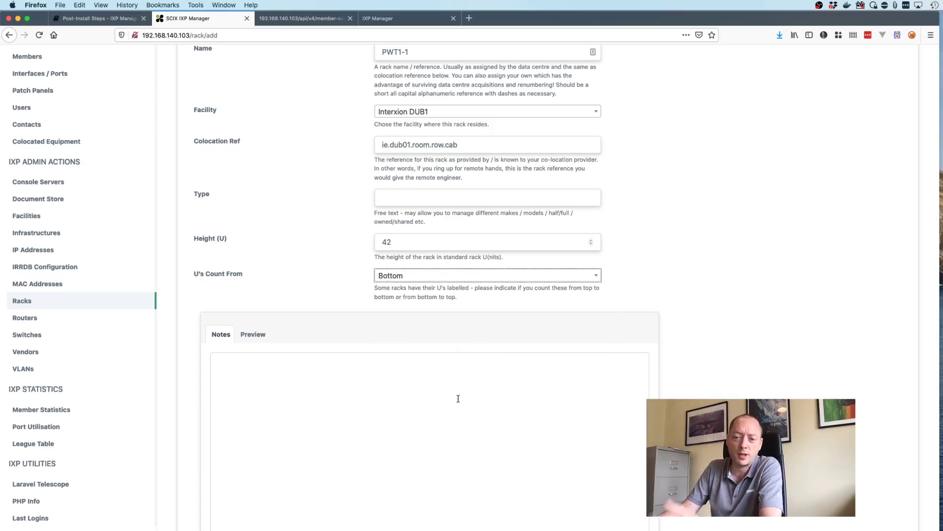
{"action": "scroll", "coordinate": [667, 378], "scroll_direction": "down", "scroll_amount": 1}
{"action": "scroll", "coordinate": [667, 376], "scroll_direction": "down", "scroll_amount": 3}
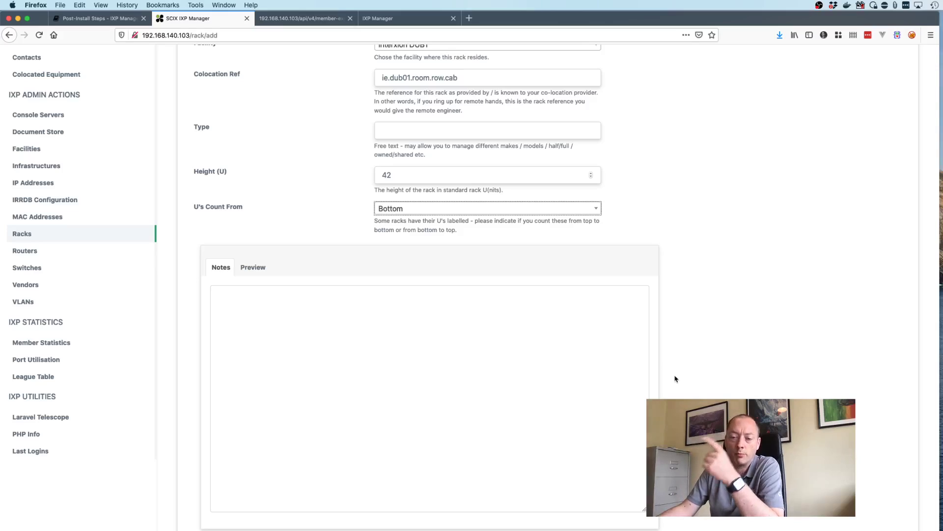
{"action": "scroll", "coordinate": [705, 341], "scroll_direction": "down", "scroll_amount": 5}
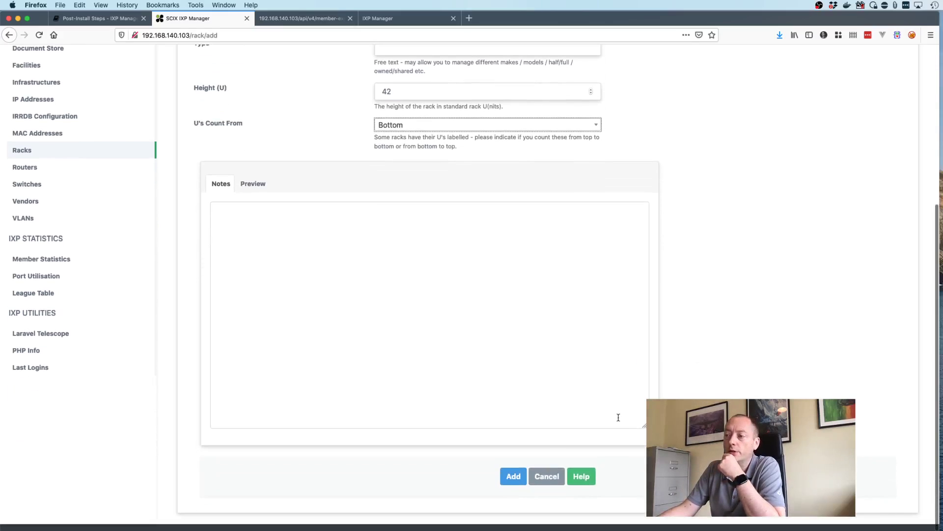
- Save the new rack and read step 4, about adding switches, in the post-install documentation
{"action": "left_click", "coordinate": [517, 477]}
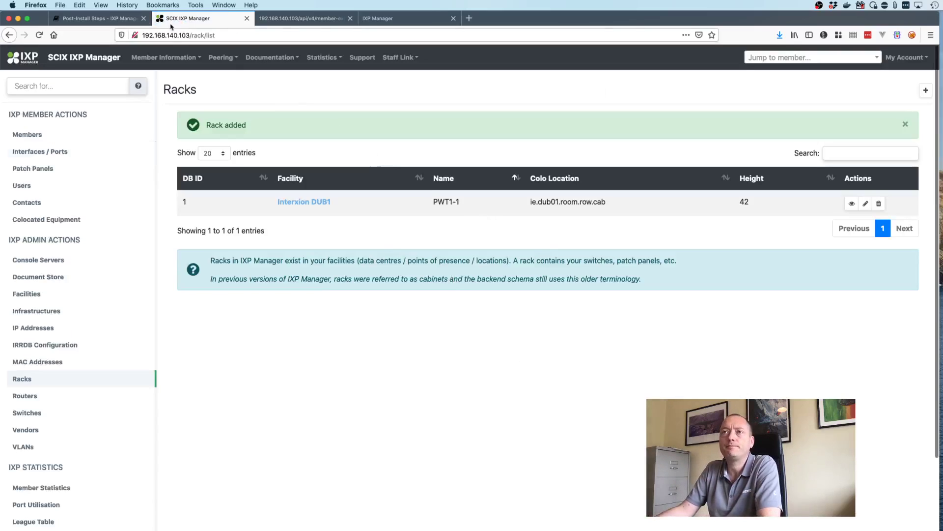
{"action": "left_click", "coordinate": [98, 18]}
{"action": "scroll", "coordinate": [189, 377], "scroll_direction": "down", "scroll_amount": 2}
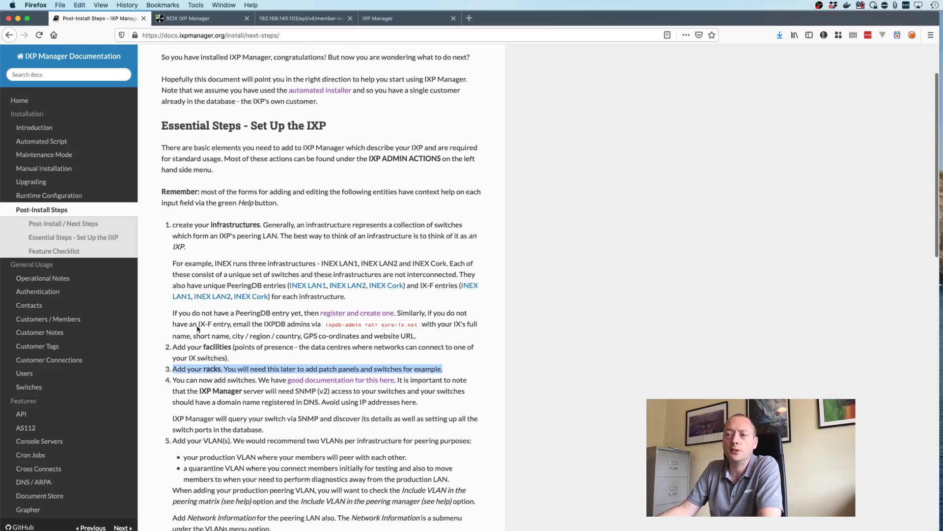
{"action": "triple_click", "coordinate": [194, 378]}
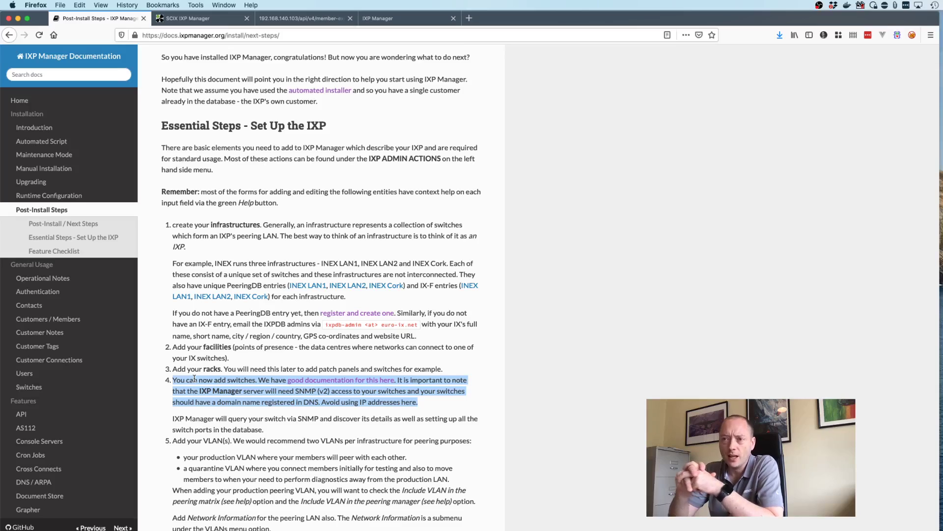
{"action": "scroll", "coordinate": [86, 329], "scroll_direction": "down", "scroll_amount": 1}
{"action": "scroll", "coordinate": [86, 330], "scroll_direction": "up", "scroll_amount": 1}
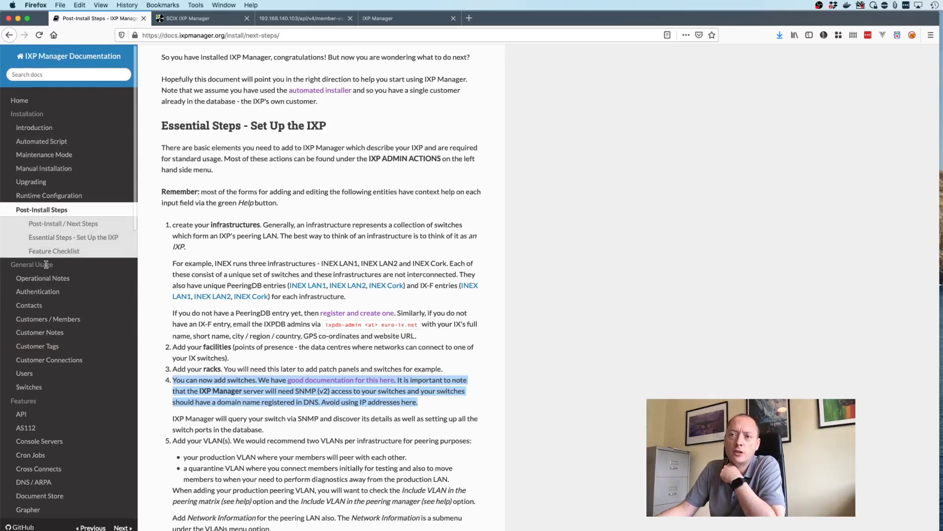
- Open the Switches documentation in its own tab and skim it from listing and adding switches through to the port audit
{"action": "right_click", "coordinate": [46, 386]}
{"action": "left_click", "coordinate": [46, 388]}
{"action": "left_click", "coordinate": [189, 19]}
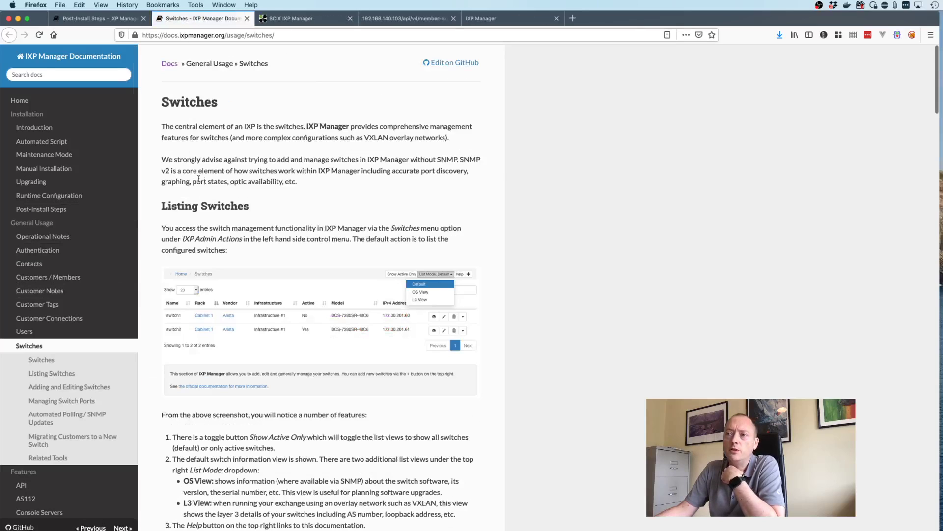
{"action": "scroll", "coordinate": [233, 249], "scroll_direction": "down", "scroll_amount": 10}
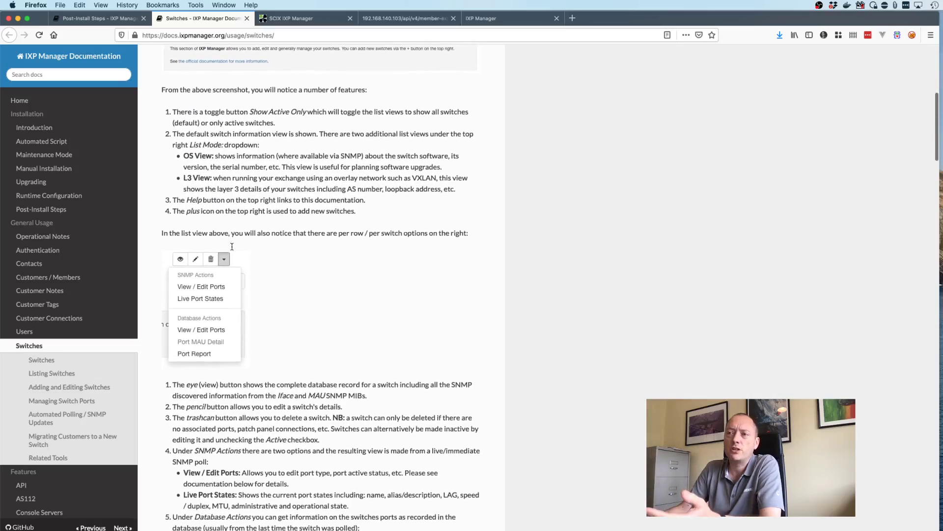
{"action": "scroll", "coordinate": [232, 246], "scroll_direction": "down", "scroll_amount": 15}
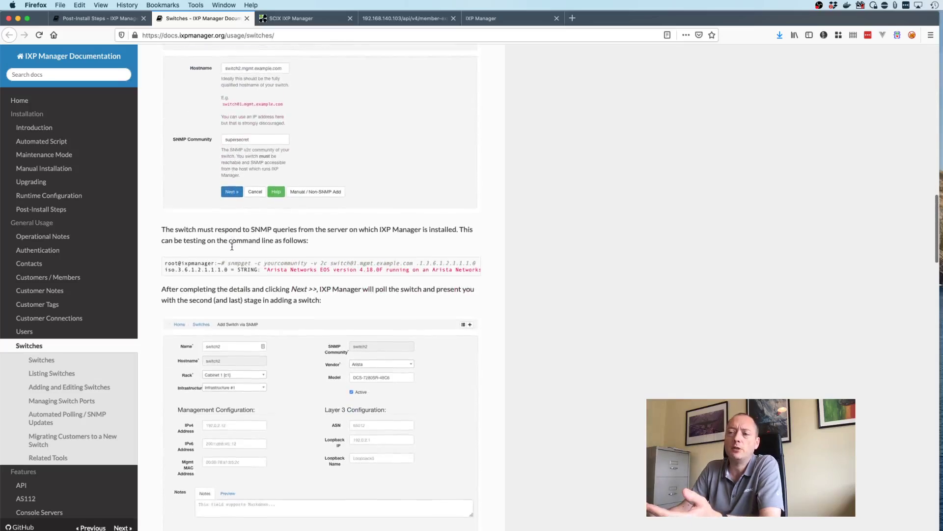
{"action": "scroll", "coordinate": [232, 246], "scroll_direction": "down", "scroll_amount": 15}
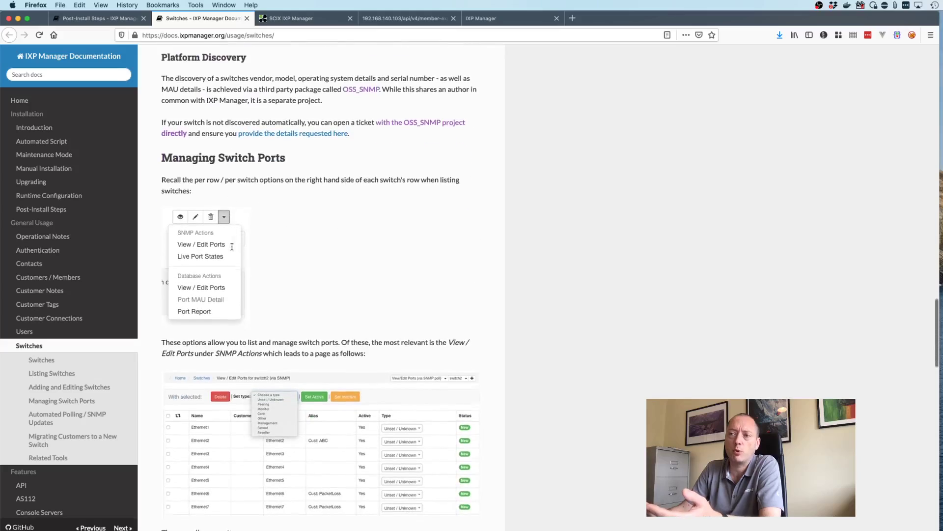
{"action": "scroll", "coordinate": [232, 247], "scroll_direction": "down", "scroll_amount": 15}
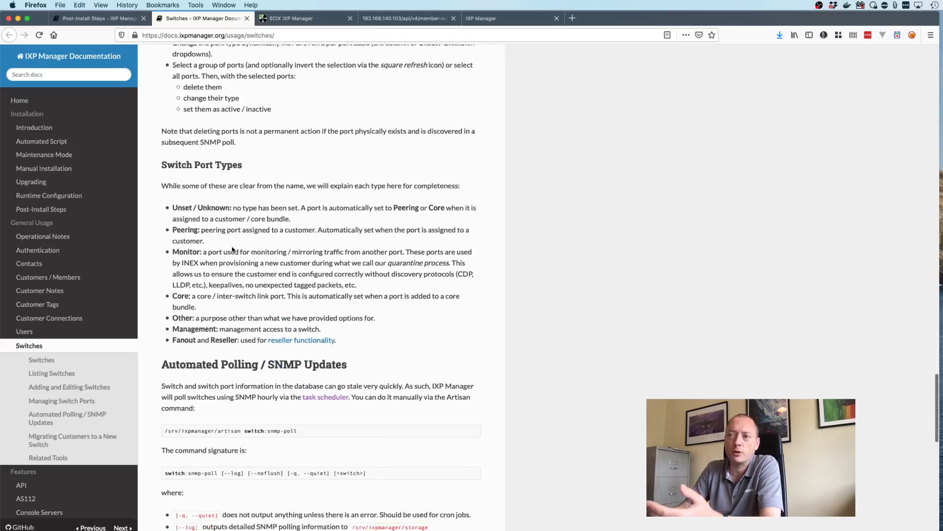
{"action": "scroll", "coordinate": [232, 246], "scroll_direction": "down", "scroll_amount": 10}
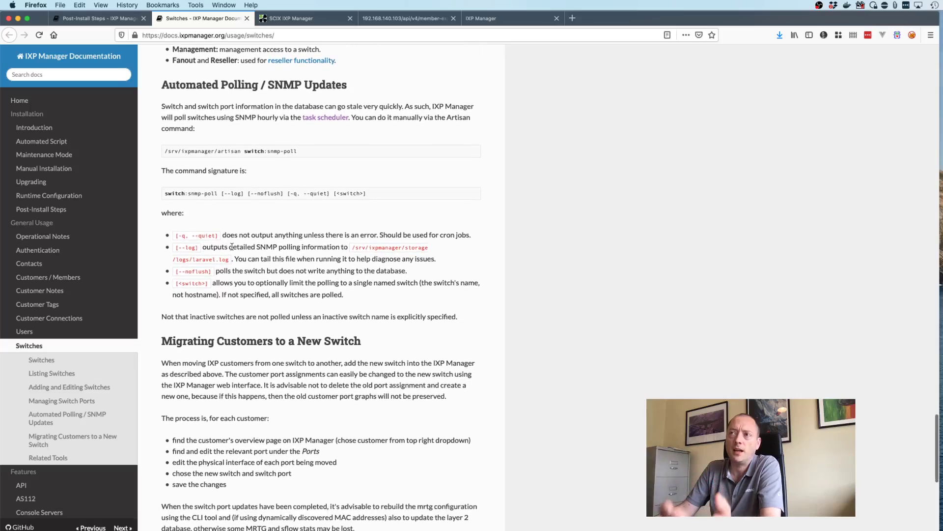
{"action": "scroll", "coordinate": [235, 212], "scroll_direction": "down", "scroll_amount": 3}
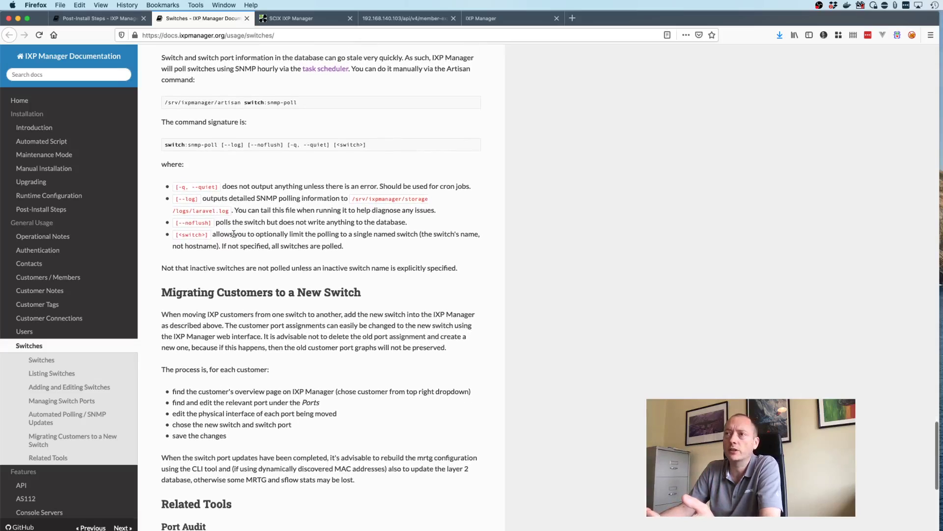
{"action": "scroll", "coordinate": [230, 306], "scroll_direction": "down", "scroll_amount": 11}
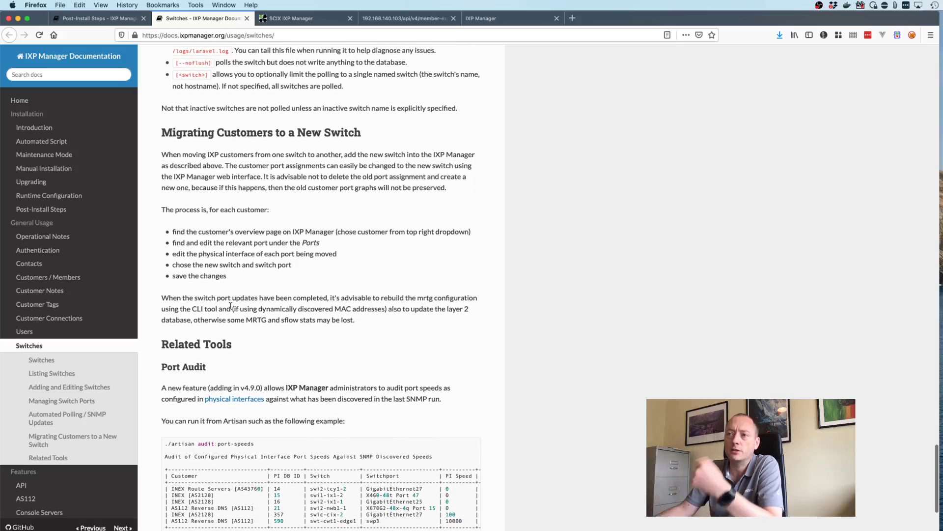
{"action": "scroll", "coordinate": [230, 306], "scroll_direction": "down", "scroll_amount": 2}
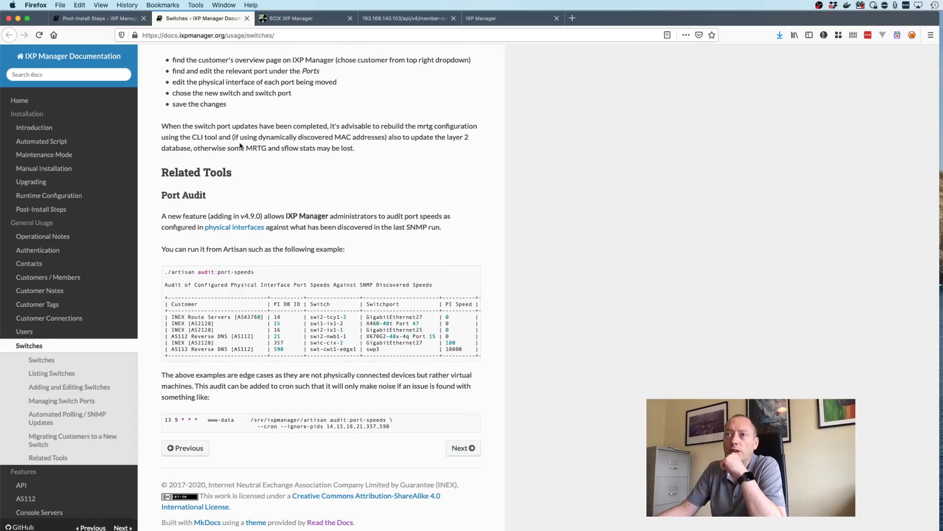
- Return to SCIX IXP Manager and open its list of switches
{"action": "left_click", "coordinate": [112, 19]}
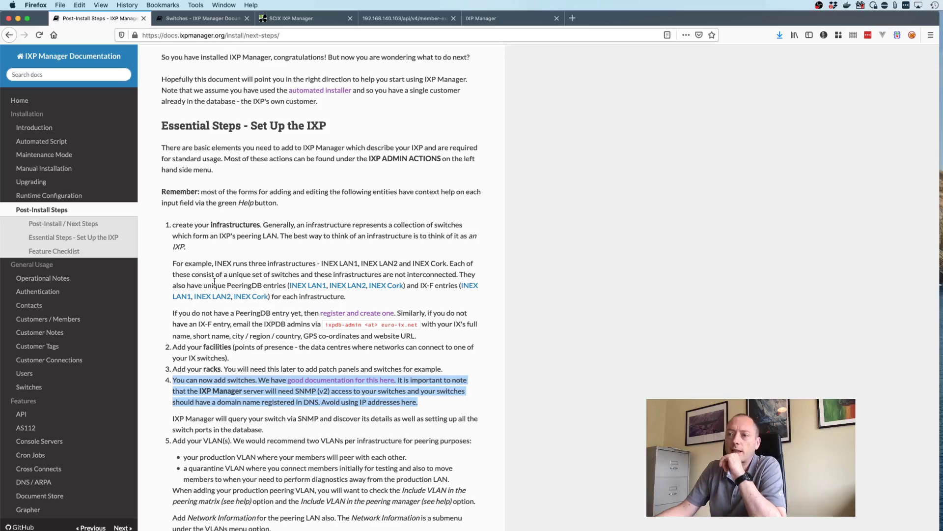
{"action": "scroll", "coordinate": [215, 282], "scroll_direction": "down", "scroll_amount": 2}
{"action": "left_click", "coordinate": [282, 20]}
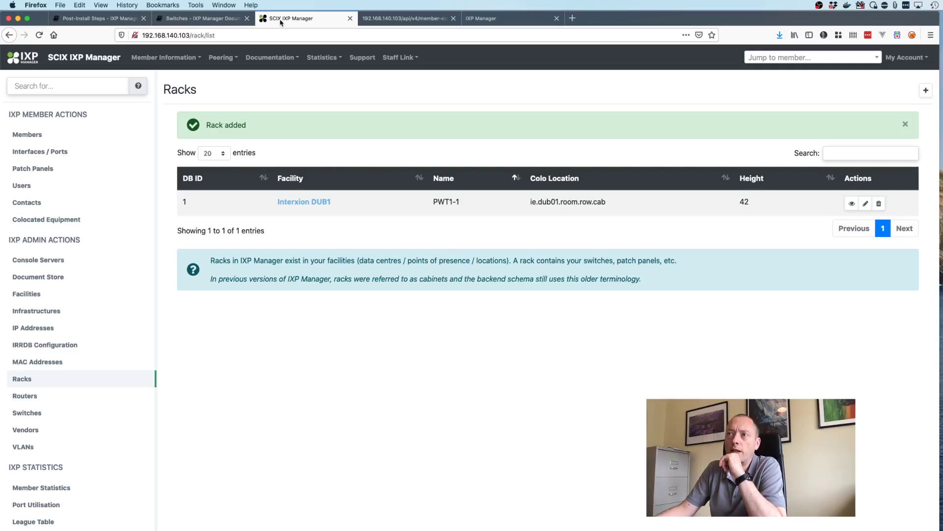
{"action": "left_click", "coordinate": [28, 416]}
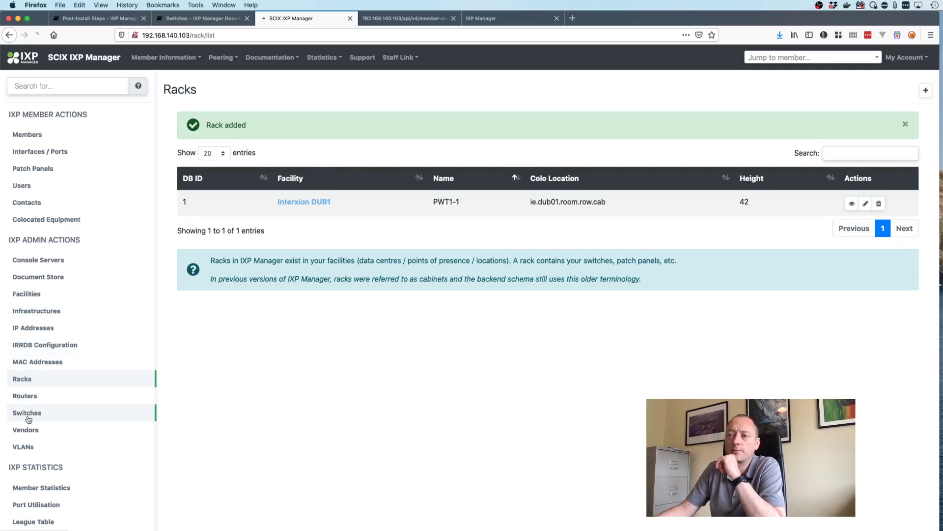
{"action": "scroll", "coordinate": [250, 460], "scroll_direction": "down", "scroll_amount": 3}
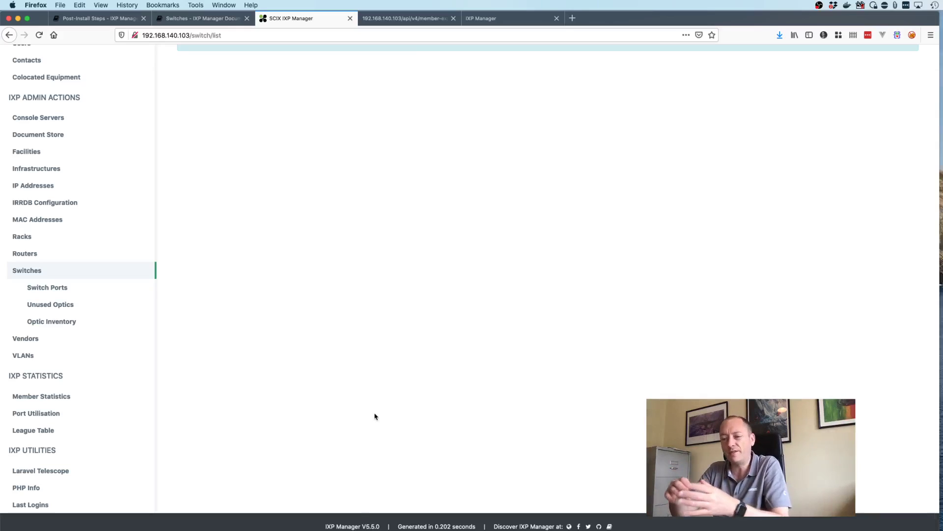
{"action": "scroll", "coordinate": [375, 416], "scroll_direction": "up", "scroll_amount": 3}
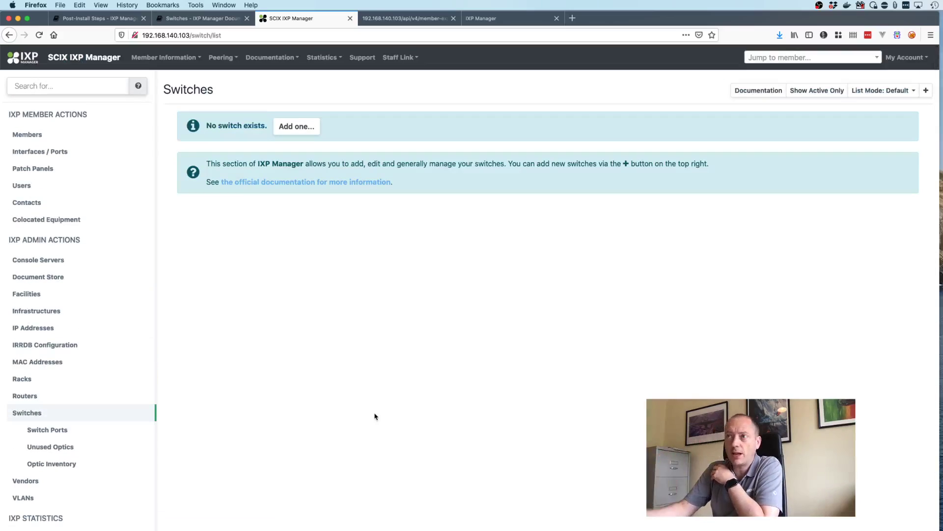
{"action": "left_click", "coordinate": [299, 128]}
{"action": "left_click_drag", "start_coordinate": [224, 35], "coordinate": [341, 41]}
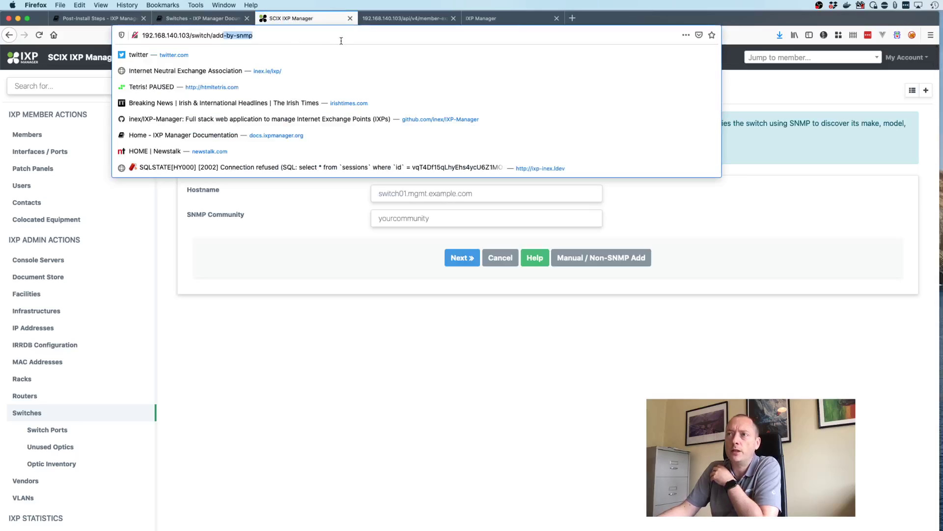
{"action": "key", "text": "BackSpace"}
{"action": "key", "text": "Return"}
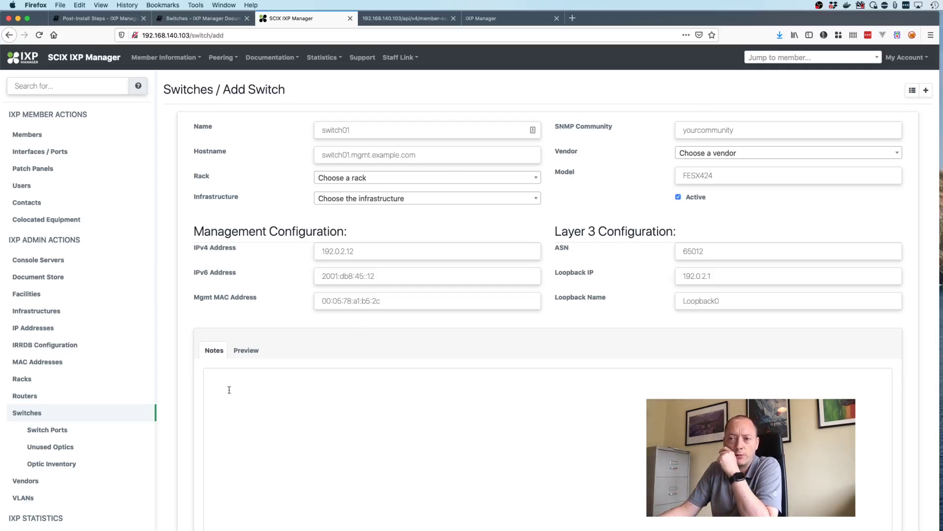
{"action": "left_click", "coordinate": [70, 413]}
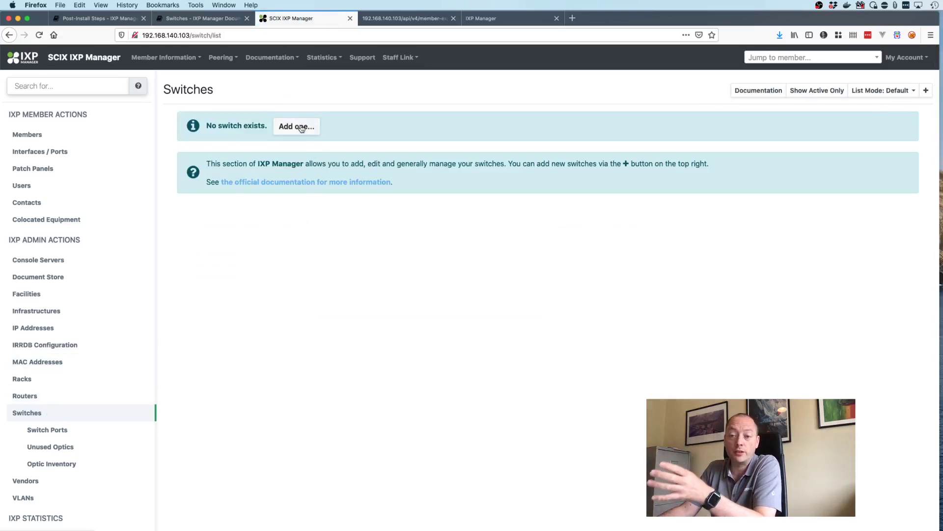
- Start adding a switch via SNMP with the hostname switch1.mgmt.example.com
{"action": "left_click", "coordinate": [927, 92]}
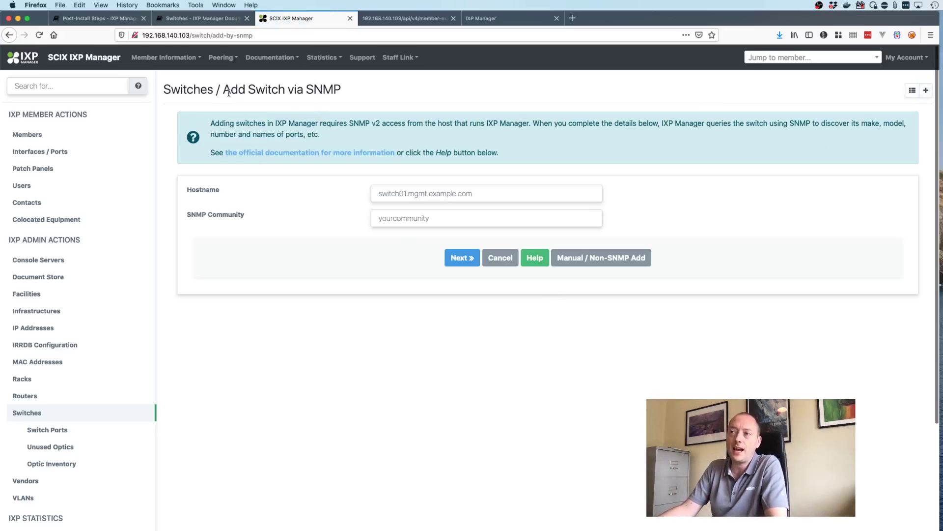
{"action": "left_click_drag", "start_coordinate": [230, 92], "coordinate": [369, 95]}
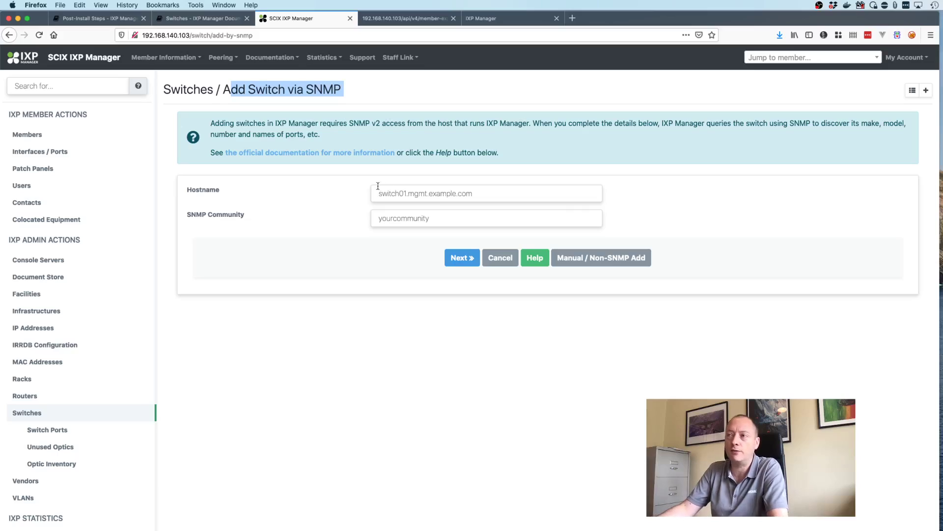
{"action": "left_click", "coordinate": [407, 192]}
{"action": "type", "text": "sw"}
{"action": "key", "text": "Down"}
{"action": "key", "text": "Return"}
- Enter the switch's SNMP community string and have IXP Manager query the switch for its details
{"action": "left_click", "coordinate": [407, 217]}
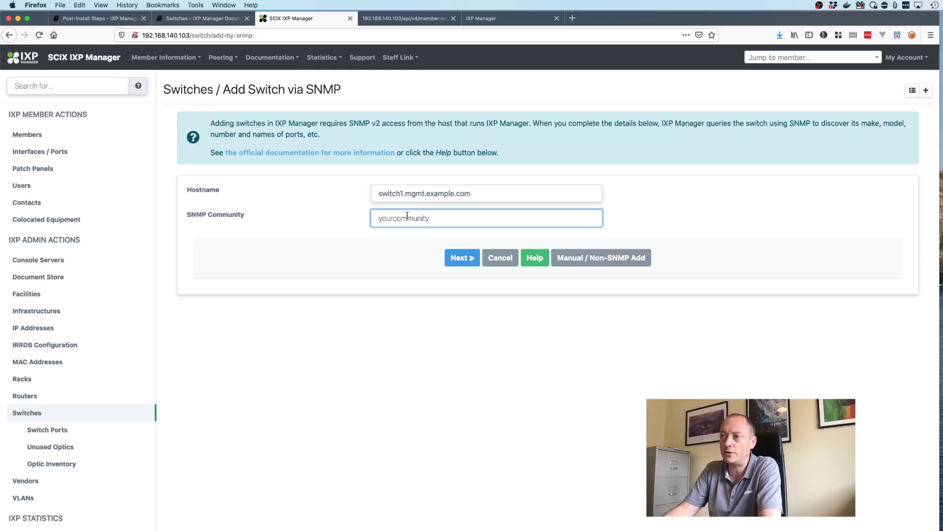
{"action": "type", "text": "sw"}
{"action": "key", "text": "Down"}
{"action": "key", "text": "Return"}
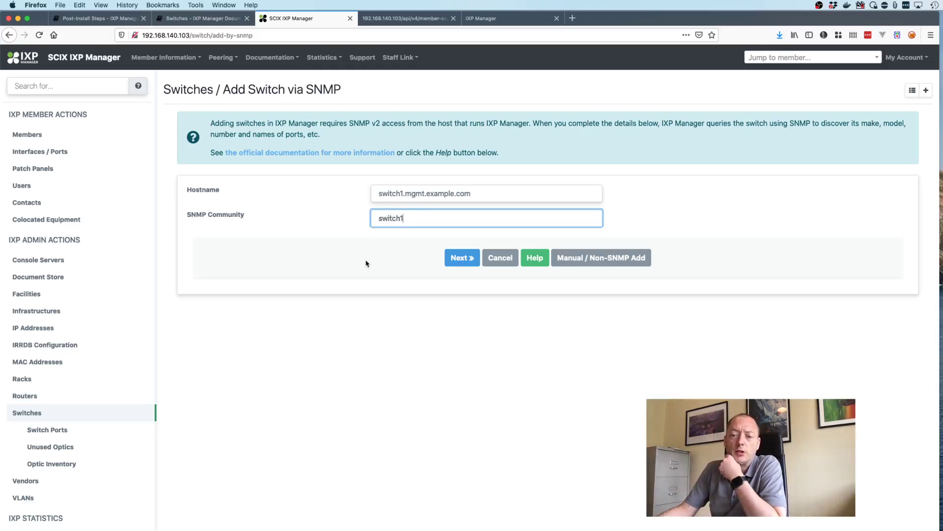
{"action": "left_click", "coordinate": [458, 265]}
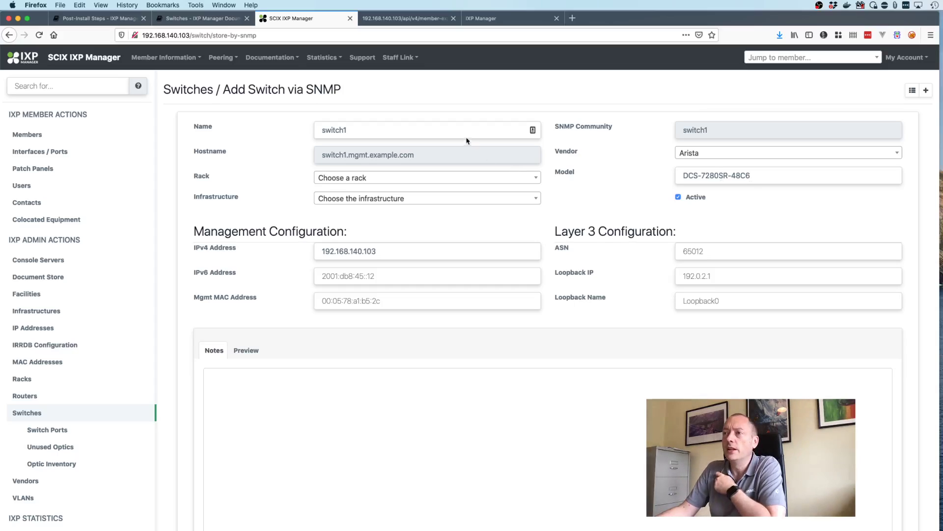
- Rename the new switch to swi1-pwt1-1
{"action": "left_click", "coordinate": [421, 134]}
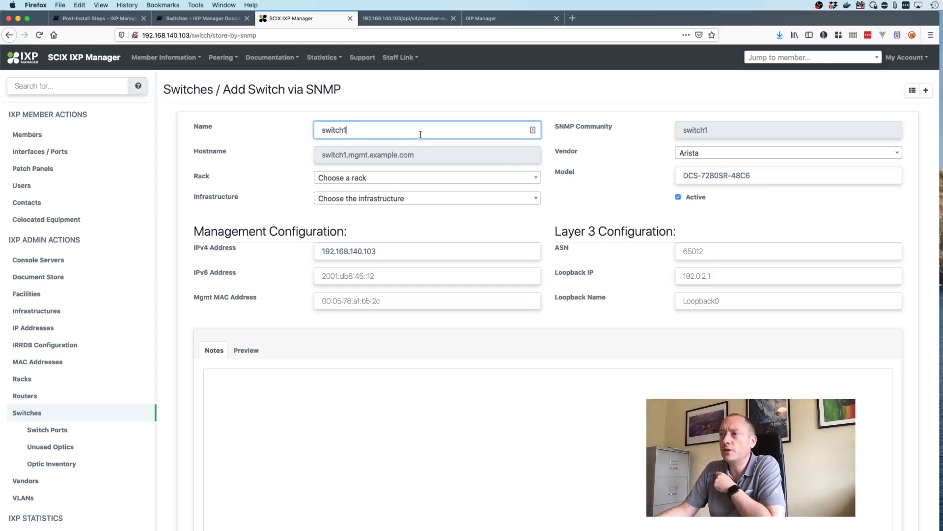
{"action": "double_click", "coordinate": [421, 135]}
{"action": "type", "text": "swi"}
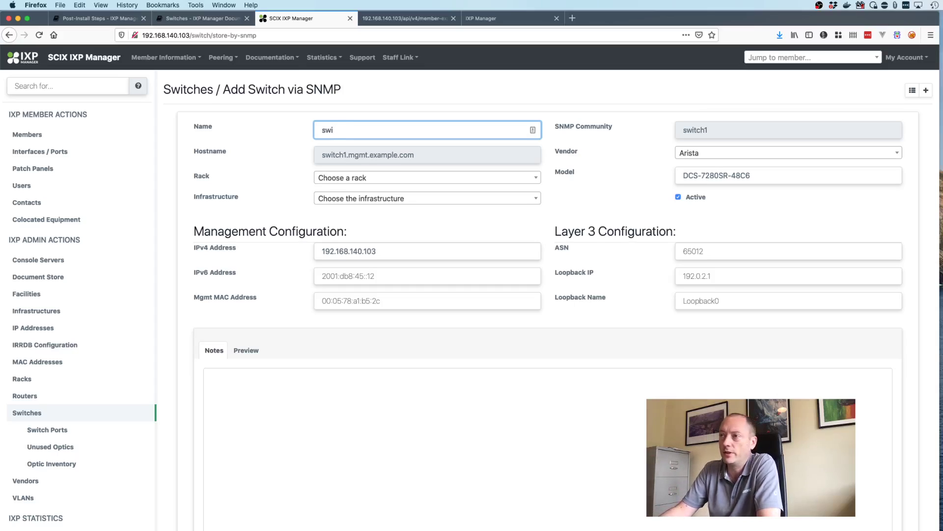
{"action": "type", "text": "-pwt1-1"}
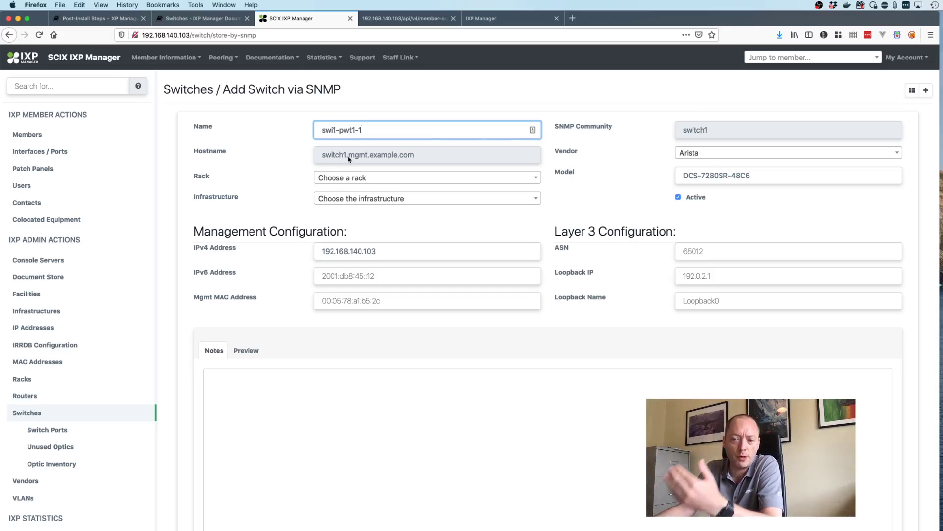
- Assign the switch to rack PWT1-1 and to the INEX LAN1 infrastructure
{"action": "left_click", "coordinate": [350, 177]}
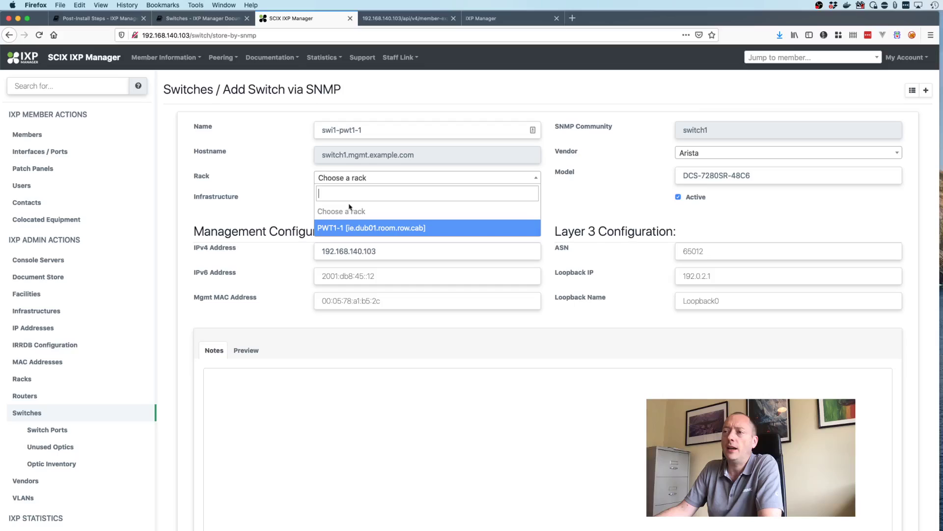
{"action": "left_click", "coordinate": [368, 229]}
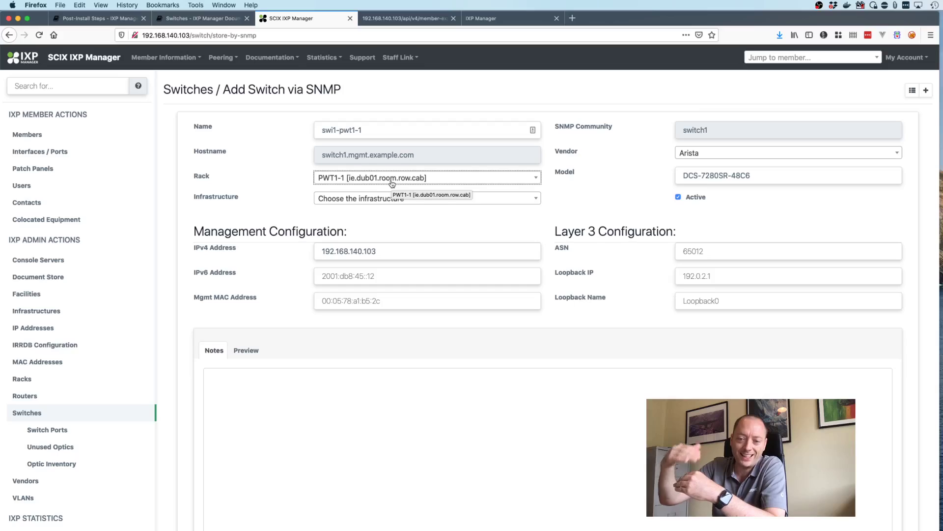
{"action": "left_click", "coordinate": [375, 198]}
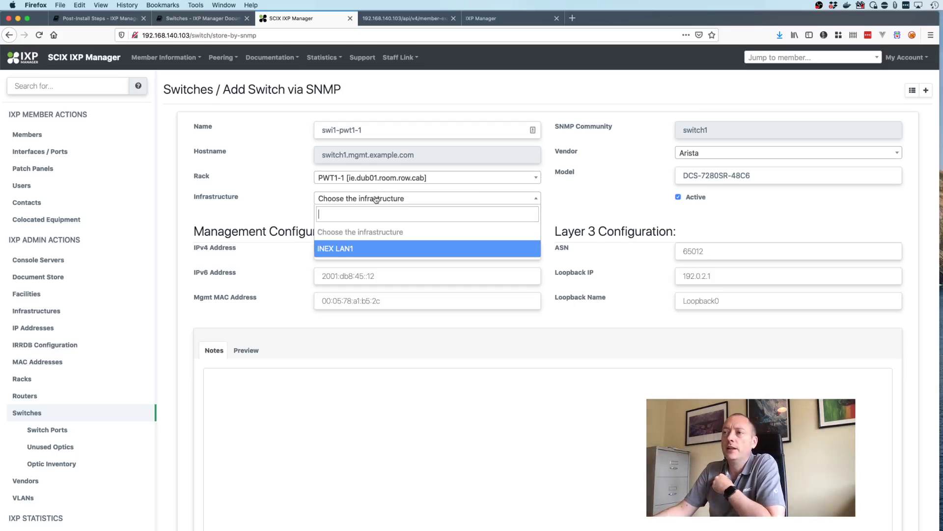
{"action": "left_click", "coordinate": [360, 249]}
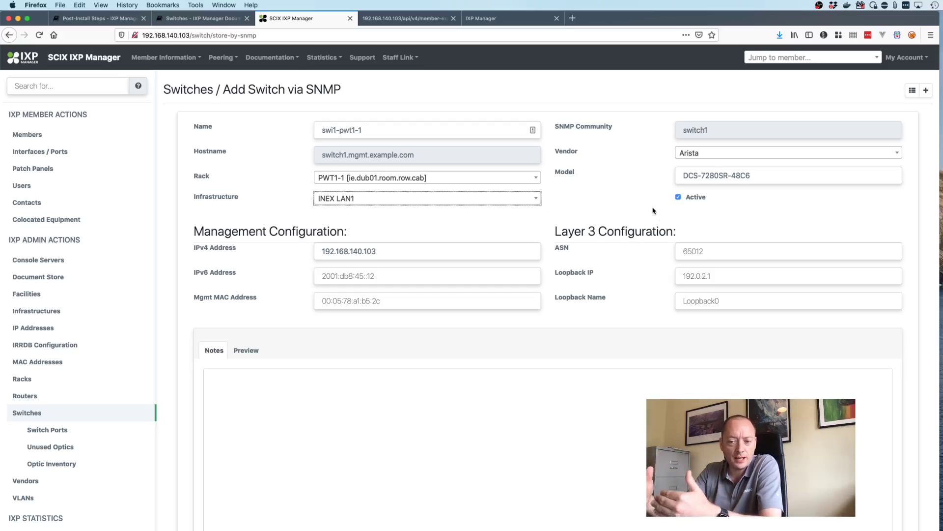
- Check the field help on the switch form, then hide it and add the switch
{"action": "scroll", "coordinate": [557, 271], "scroll_direction": "down", "scroll_amount": 5}
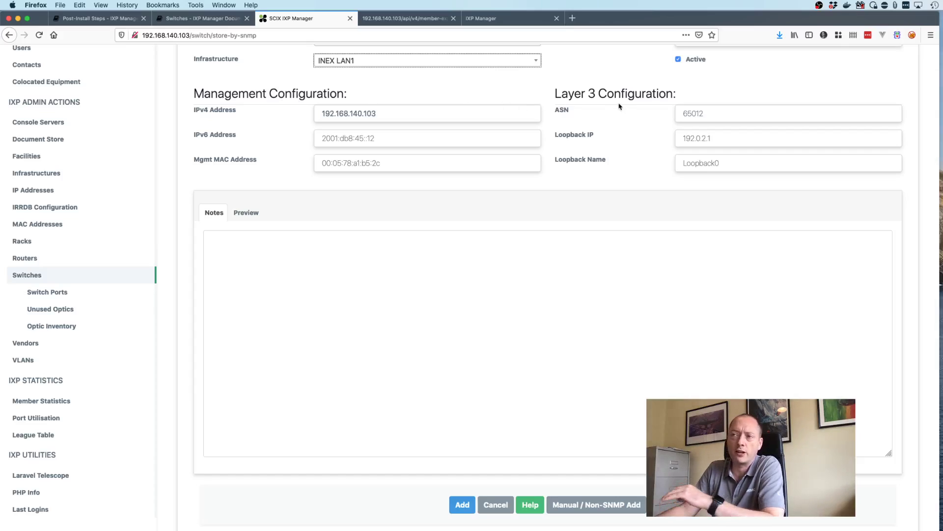
{"action": "left_click", "coordinate": [530, 505]}
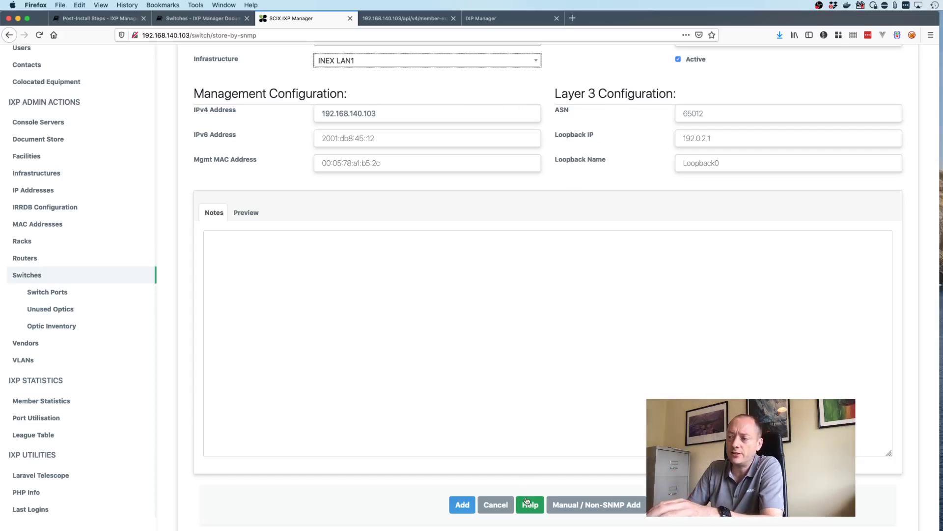
{"action": "scroll", "coordinate": [536, 415], "scroll_direction": "up", "scroll_amount": 2}
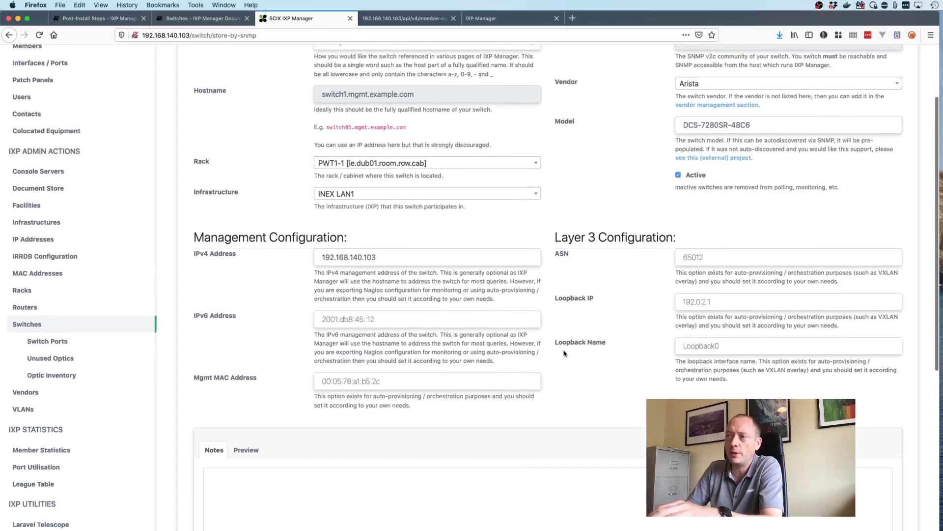
{"action": "scroll", "coordinate": [565, 354], "scroll_direction": "down", "scroll_amount": 5}
{"action": "left_click", "coordinate": [531, 464]}
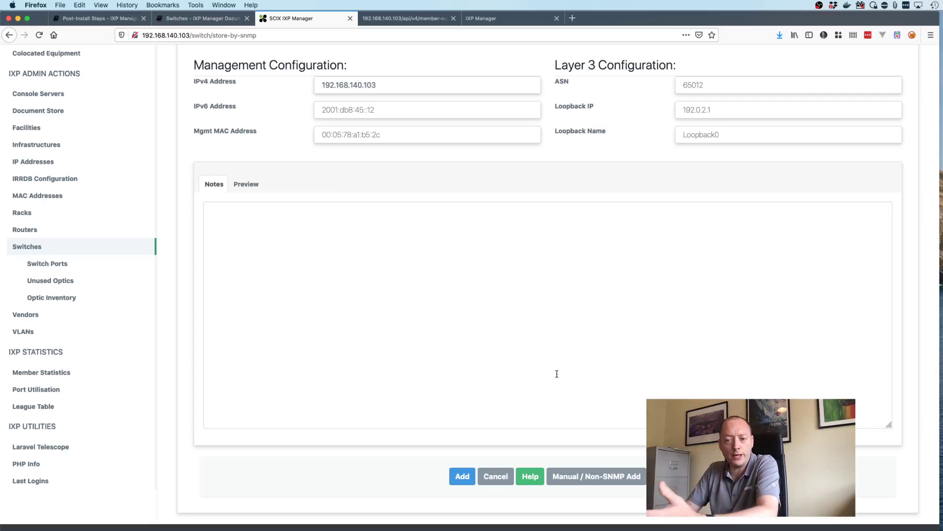
{"action": "left_click", "coordinate": [462, 476]}
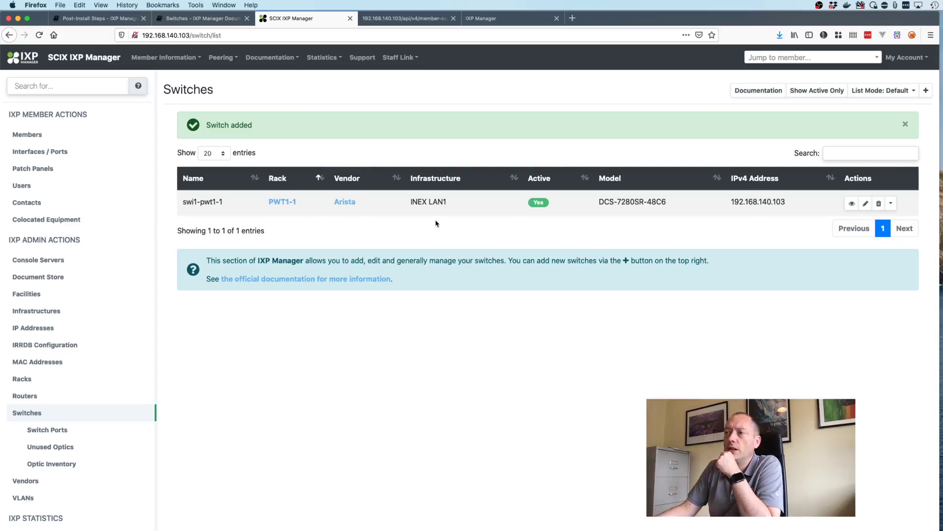
- Review the detail page of switch swi1-pwt1-1 and return to the switch list
{"action": "left_click", "coordinate": [851, 203]}
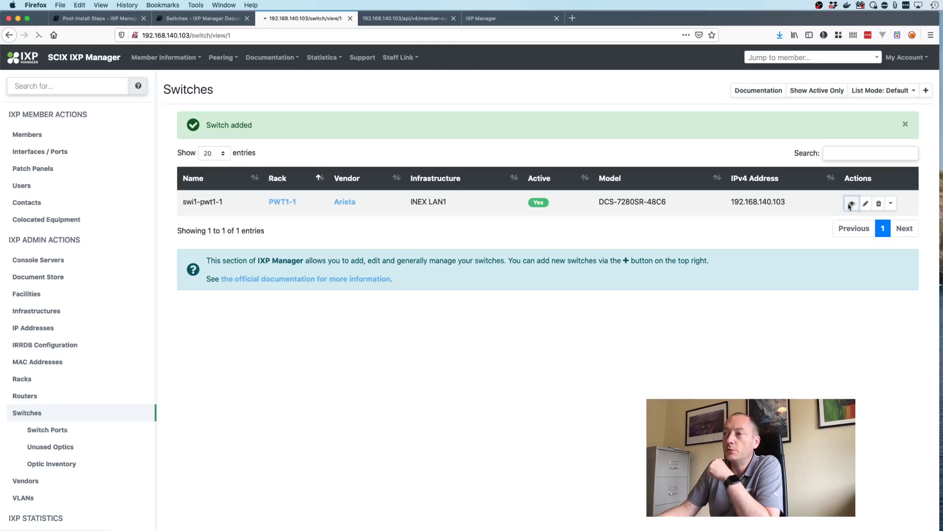
{"action": "scroll", "coordinate": [691, 381], "scroll_direction": "down", "scroll_amount": 3}
{"action": "scroll", "coordinate": [691, 382], "scroll_direction": "down", "scroll_amount": 2}
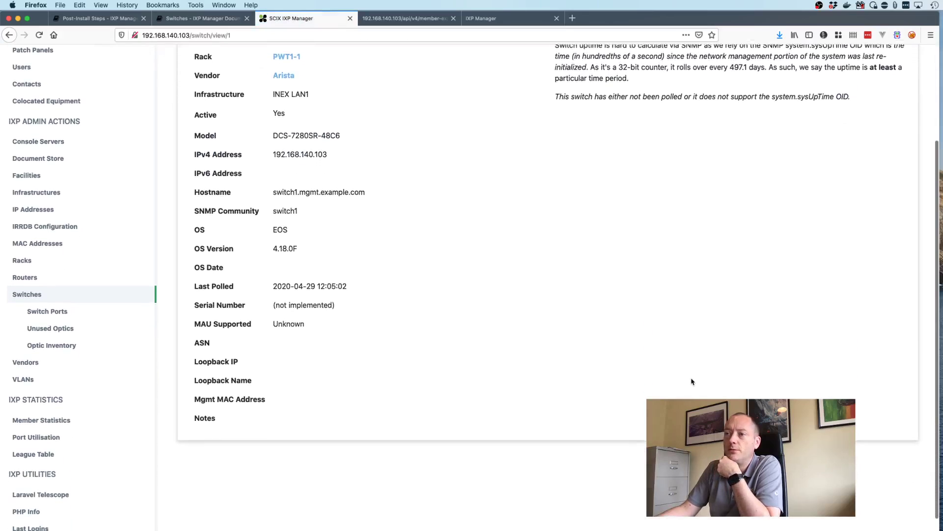
{"action": "scroll", "coordinate": [692, 381], "scroll_direction": "up", "scroll_amount": 2}
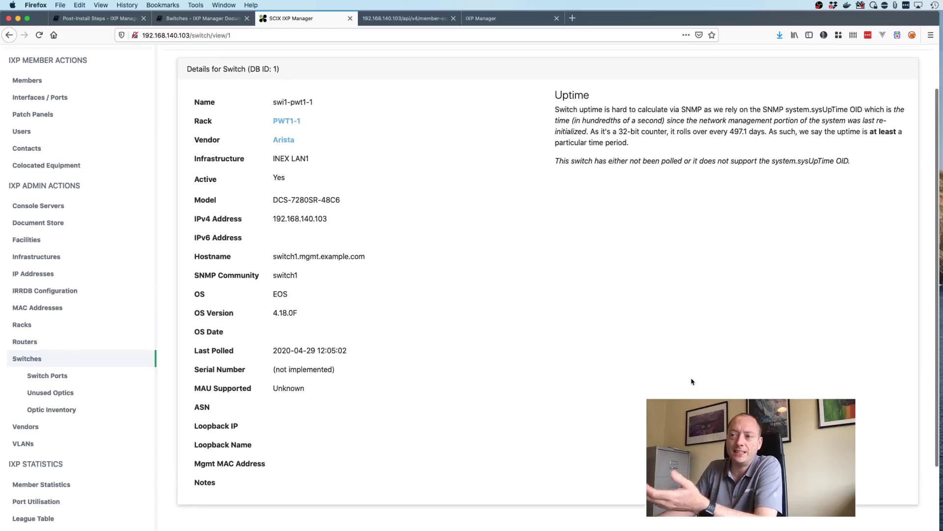
{"action": "key", "text": "super+Left"}
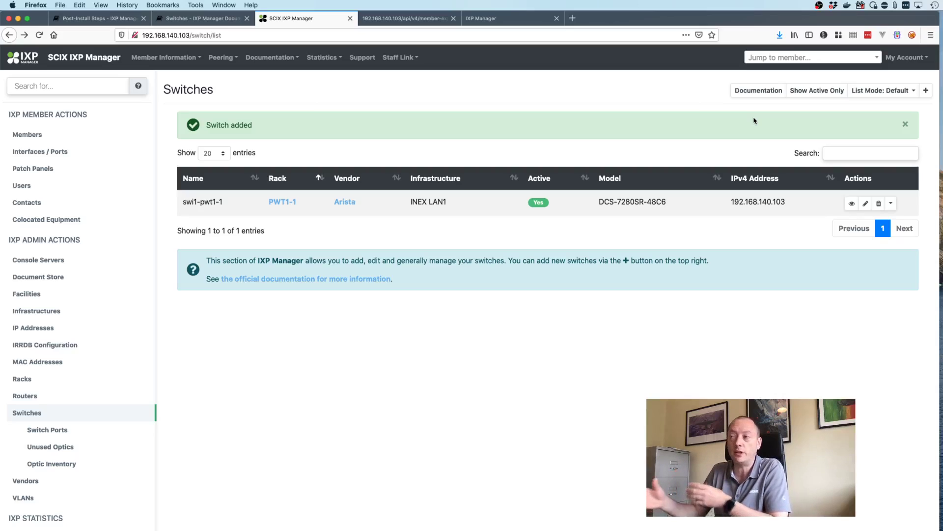
- Look at the switches documentation, and toggle the switch list between active-only and all switches
{"action": "left_click", "coordinate": [755, 91]}
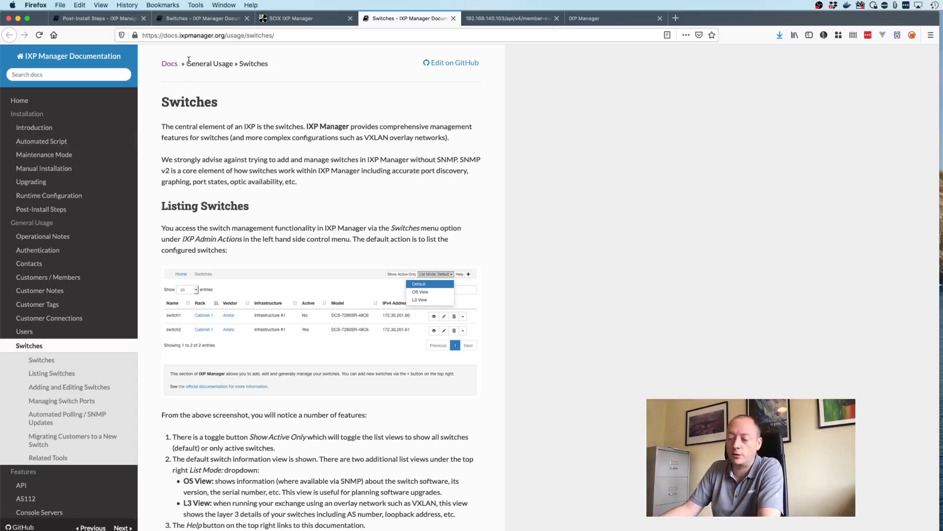
{"action": "key", "text": "super+w"}
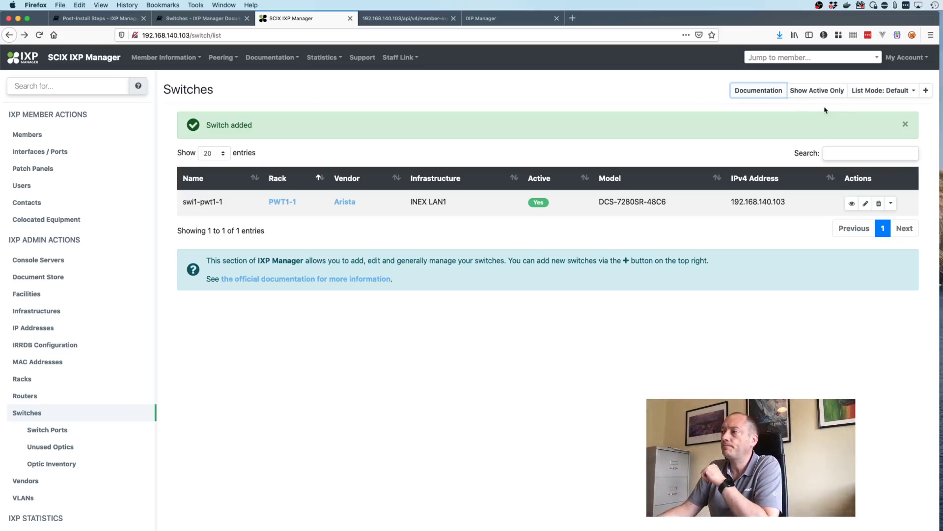
{"action": "left_click", "coordinate": [820, 92]}
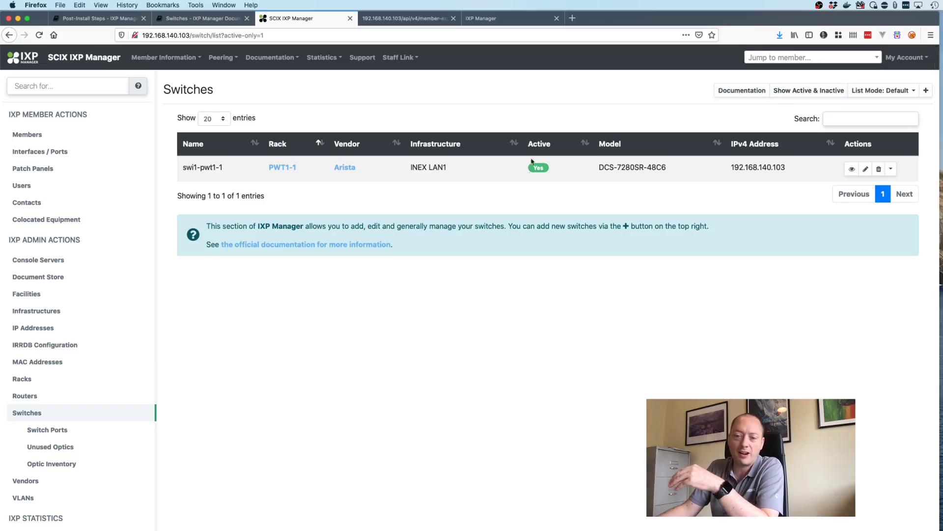
{"action": "left_click", "coordinate": [791, 93]}
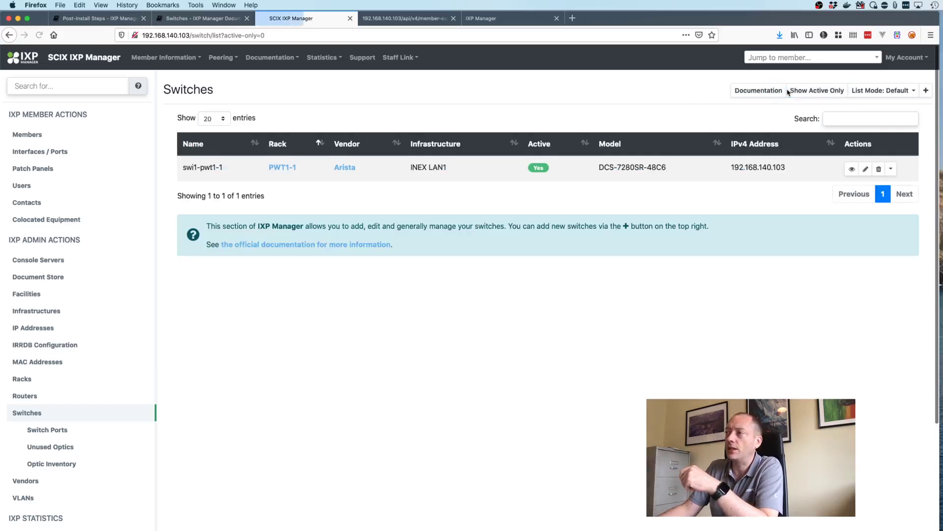
- Inspect the switch list in OS View and L3 View, and return it to the Default list mode
{"action": "left_click", "coordinate": [890, 94]}
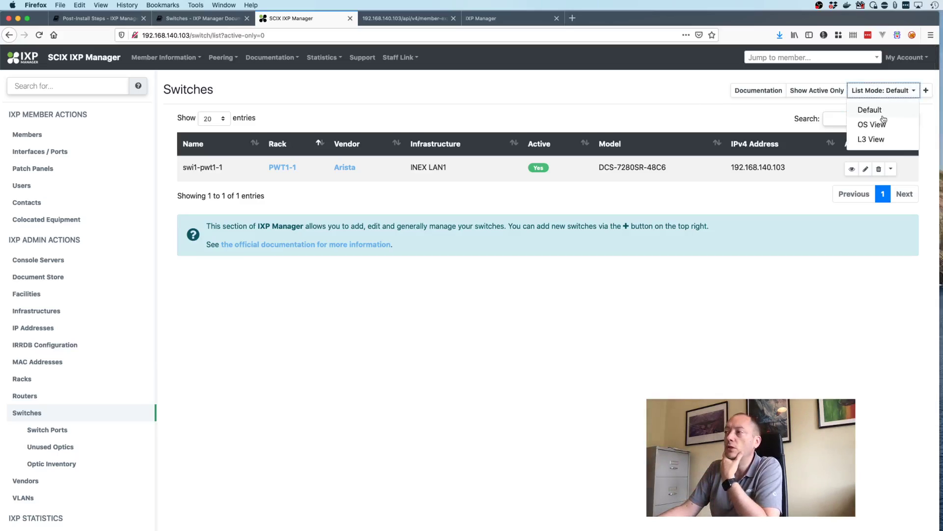
{"action": "left_click", "coordinate": [879, 125]}
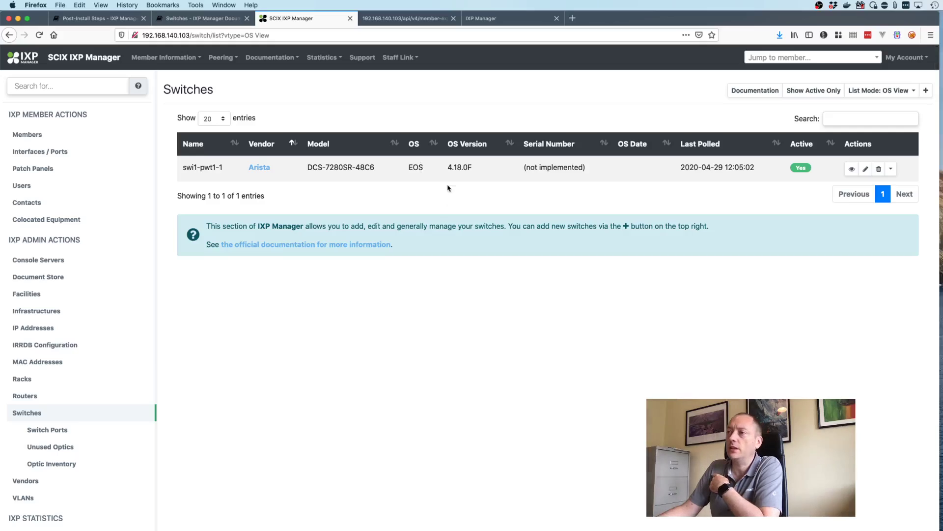
{"action": "triple_click", "coordinate": [546, 169]}
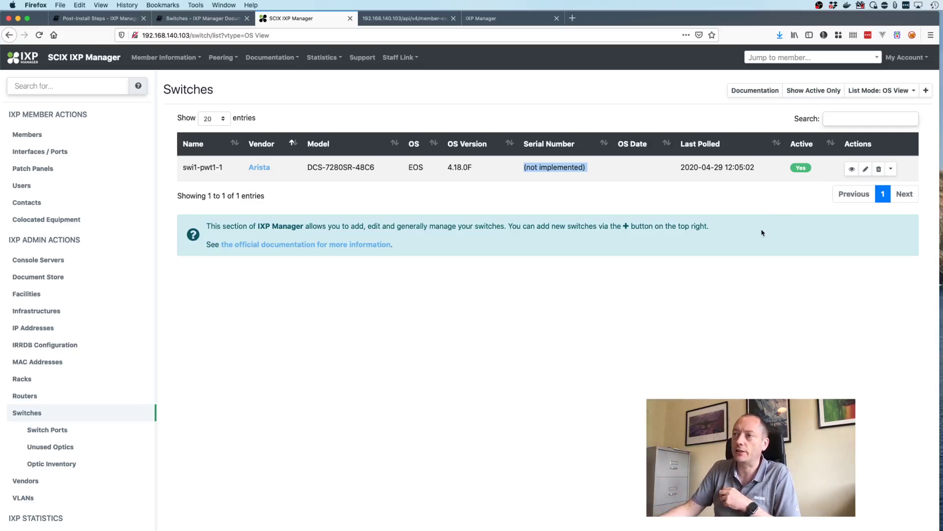
{"action": "left_click", "coordinate": [879, 90]}
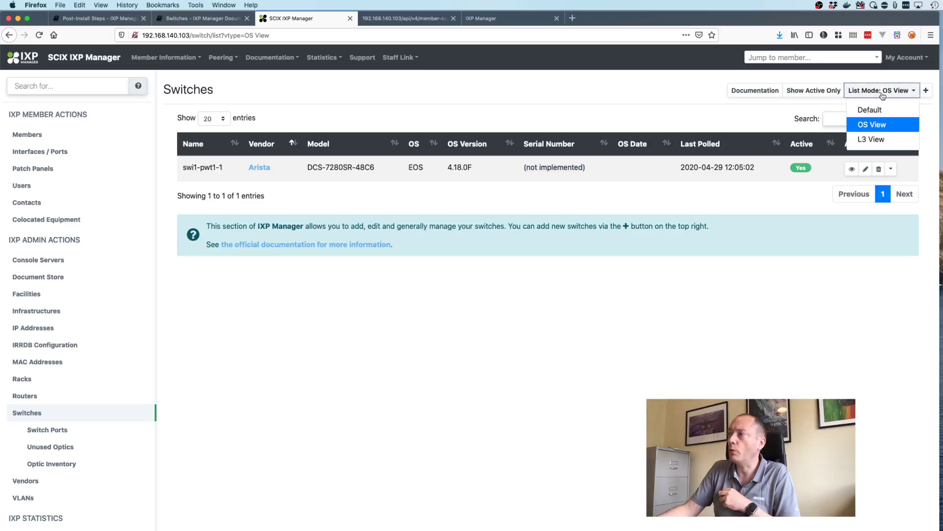
{"action": "left_click", "coordinate": [868, 141]}
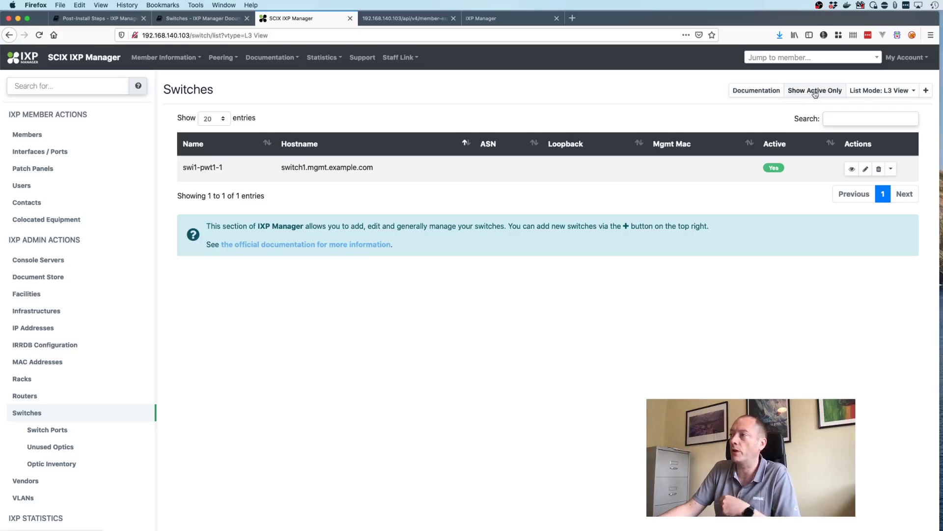
{"action": "left_click", "coordinate": [864, 92]}
{"action": "left_click", "coordinate": [863, 109]}
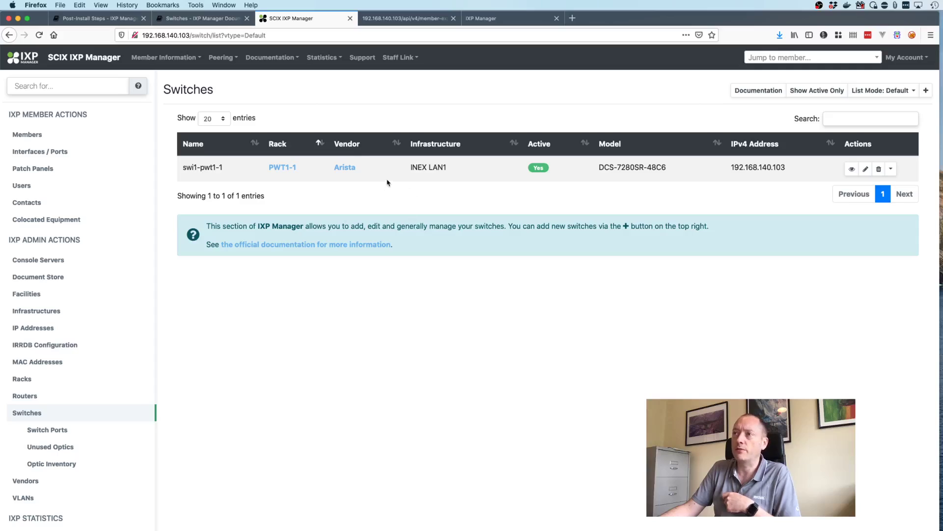
- Reload the IX-F member export JSON to check its switch entries
{"action": "left_click", "coordinate": [416, 23]}
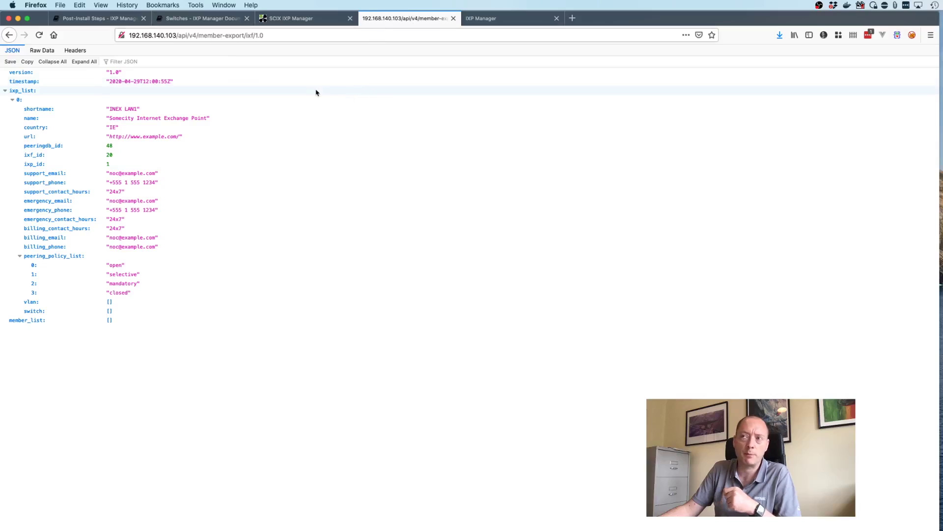
{"action": "left_click", "coordinate": [300, 35]}
{"action": "key", "text": "Return"}
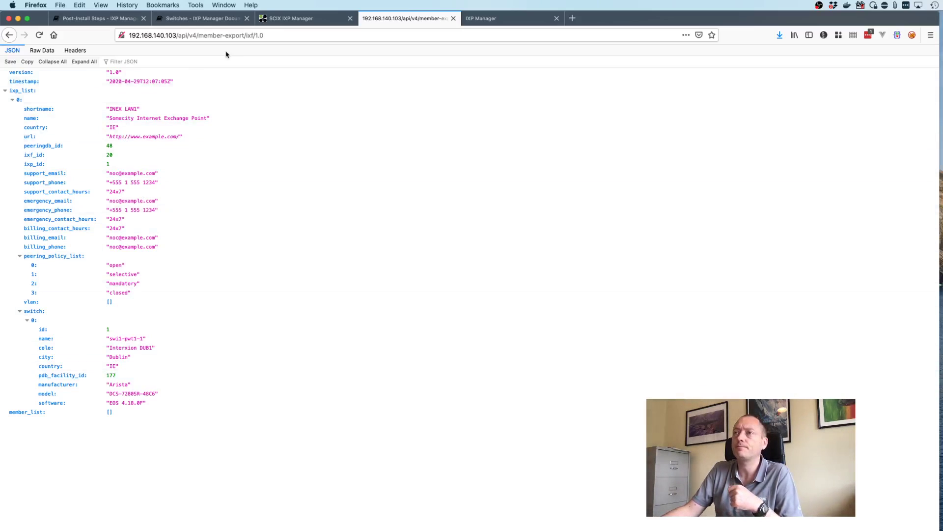
- Poll the ports of switch swi1-pwt1-1 via SNMP for viewing and editing, and look through the port list
{"action": "left_click", "coordinate": [294, 18]}
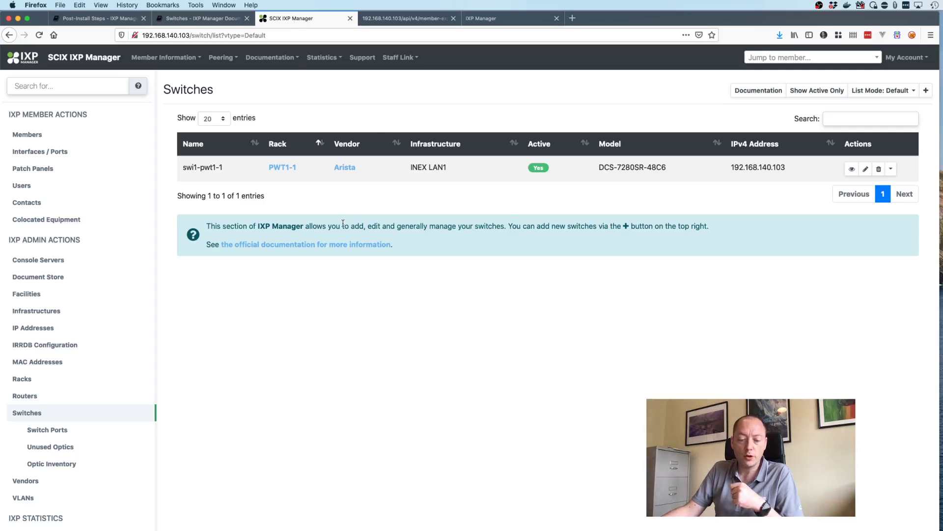
{"action": "left_click", "coordinate": [890, 170]}
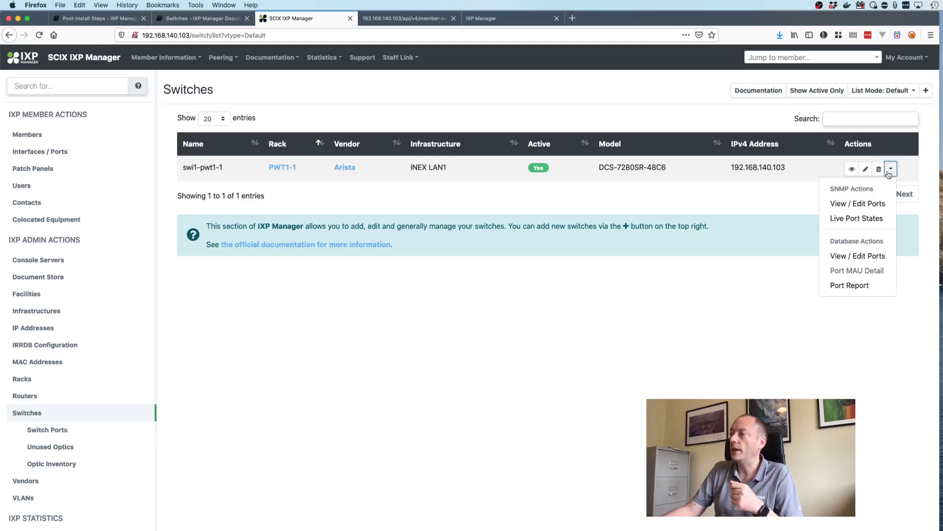
{"action": "left_click", "coordinate": [866, 204]}
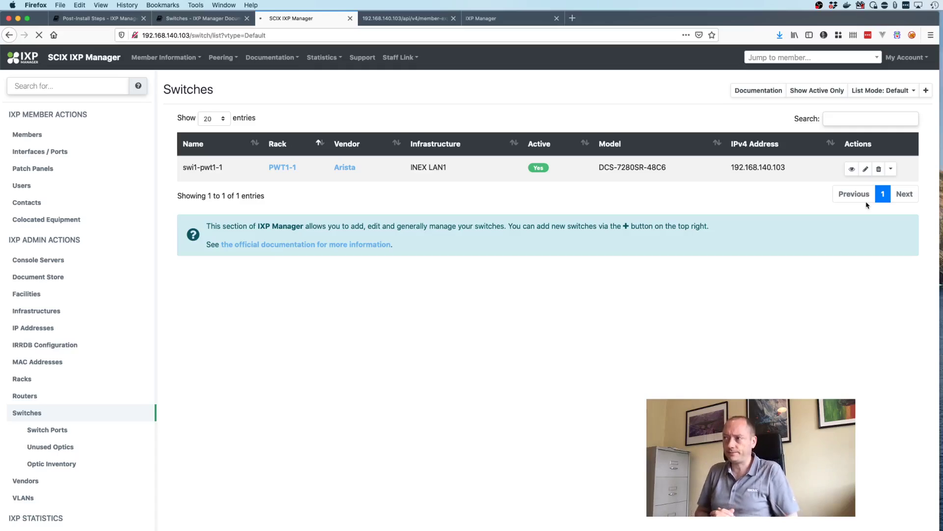
{"action": "left_click", "coordinate": [891, 168]}
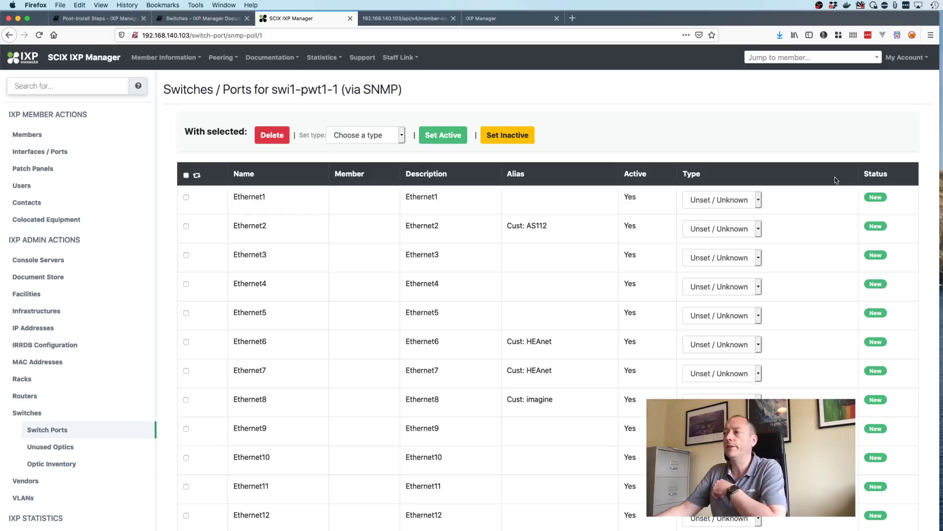
{"action": "scroll", "coordinate": [438, 219], "scroll_direction": "down", "scroll_amount": 1}
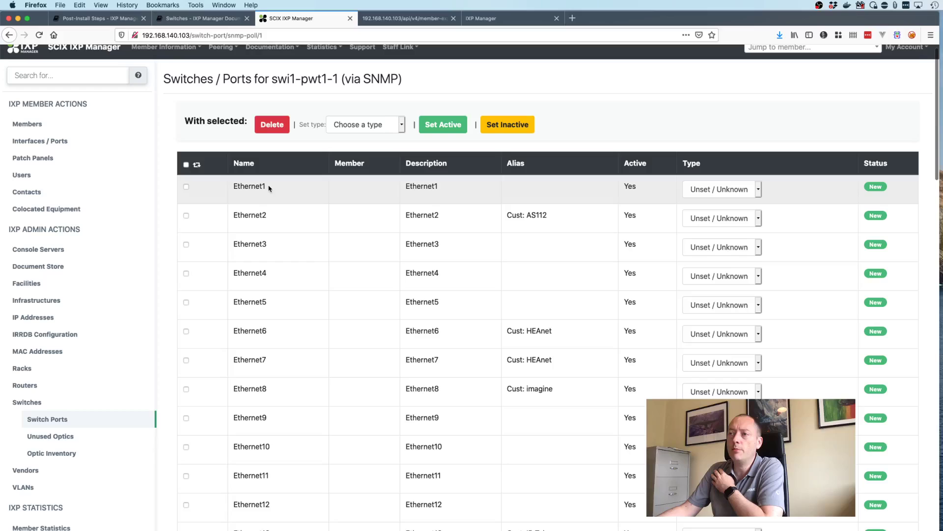
{"action": "scroll", "coordinate": [273, 338], "scroll_direction": "down", "scroll_amount": 5}
{"action": "scroll", "coordinate": [273, 338], "scroll_direction": "down", "scroll_amount": 20}
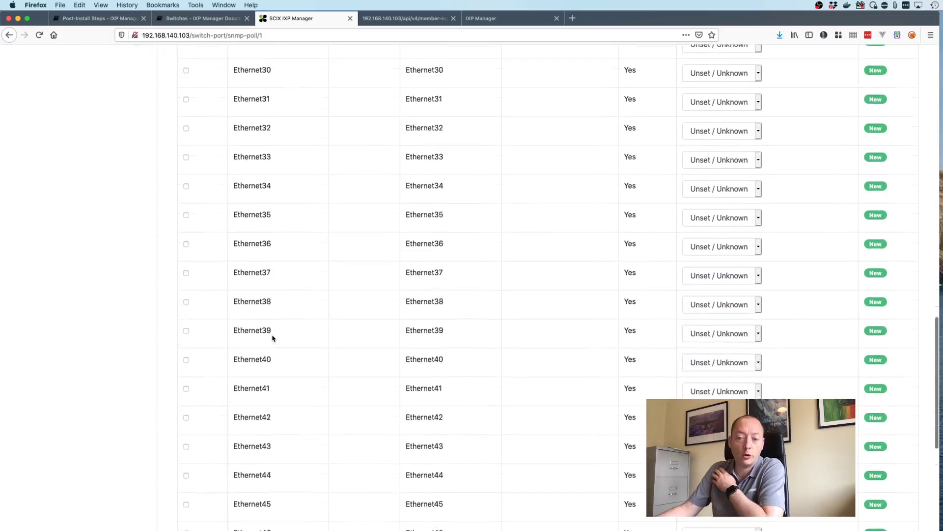
{"action": "scroll", "coordinate": [273, 338], "scroll_direction": "up", "scroll_amount": 20}
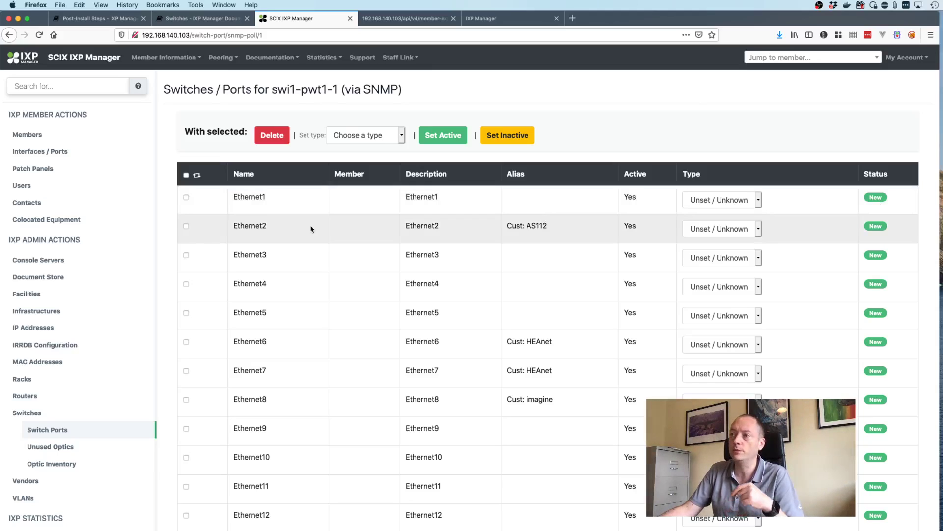
- Set the type of ports Ethernet1, Ethernet2 and Ethernet3 to Peering in one bulk change
{"action": "left_click", "coordinate": [187, 198]}
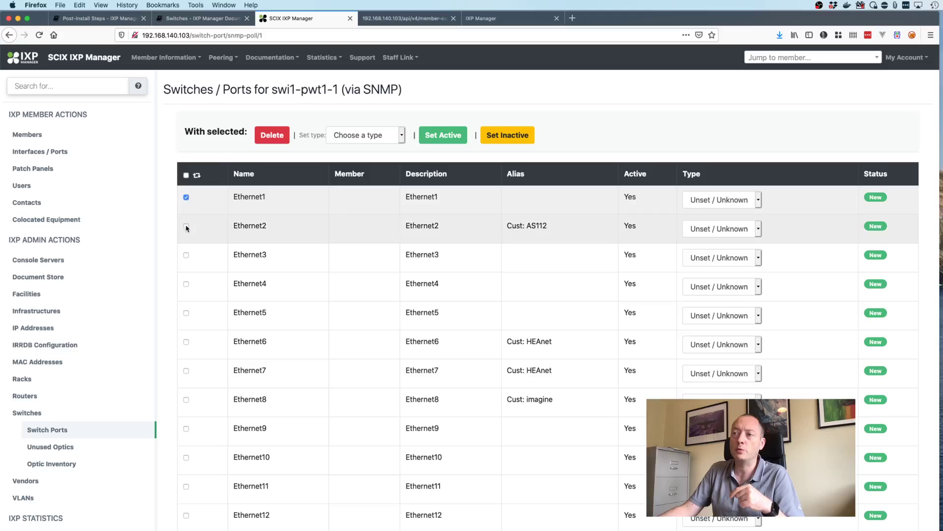
{"action": "left_click", "coordinate": [186, 227]}
{"action": "left_click", "coordinate": [186, 255]}
{"action": "left_click", "coordinate": [364, 135]}
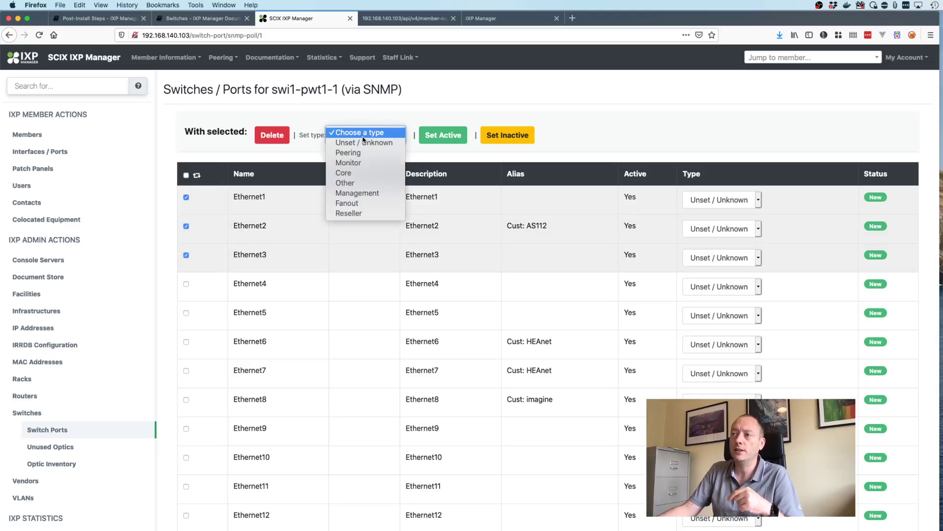
{"action": "left_click", "coordinate": [361, 153]}
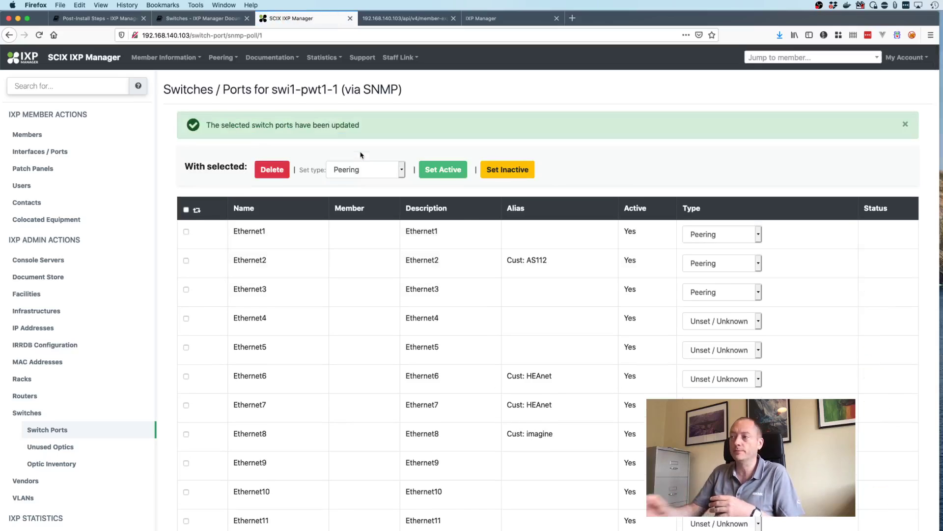
- Set the type of ports Ethernet4 and Ethernet5 individually to Peering
{"action": "left_click", "coordinate": [725, 321]}
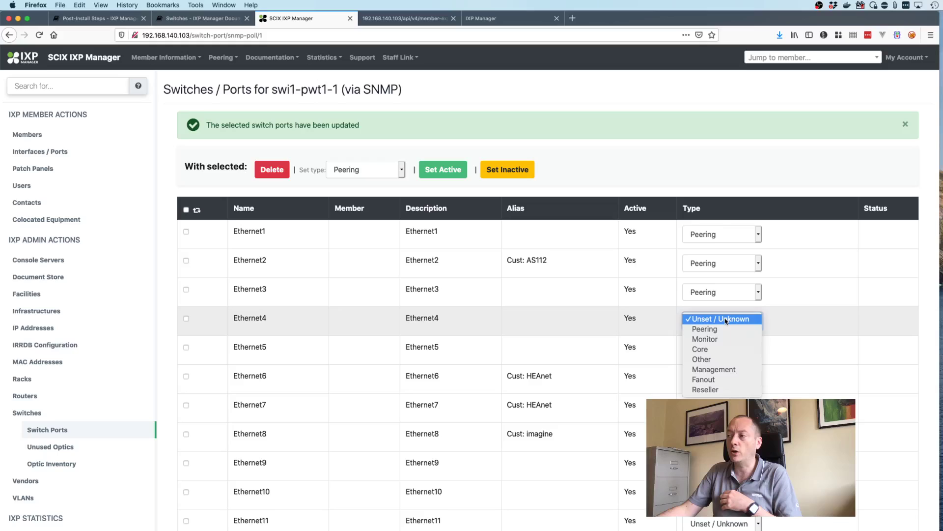
{"action": "left_click", "coordinate": [726, 329]}
{"action": "left_click", "coordinate": [720, 350]}
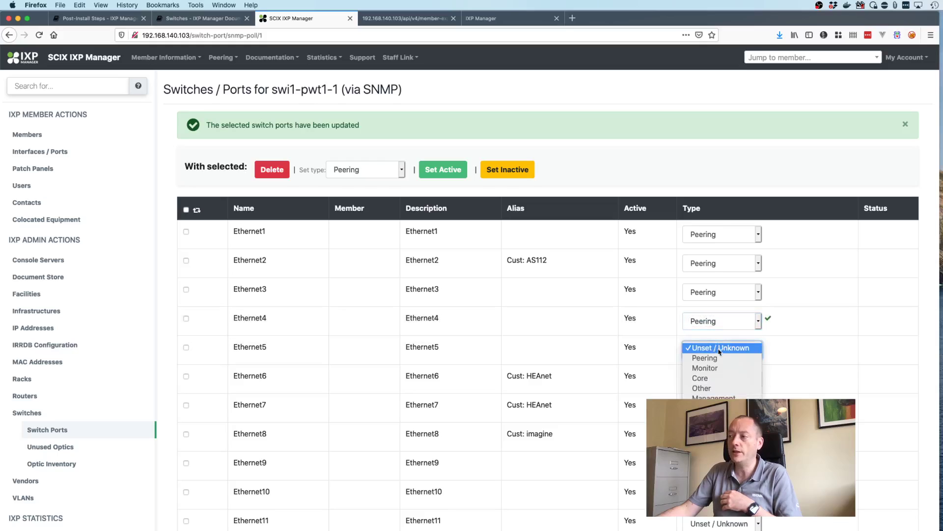
{"action": "left_click", "coordinate": [716, 358]}
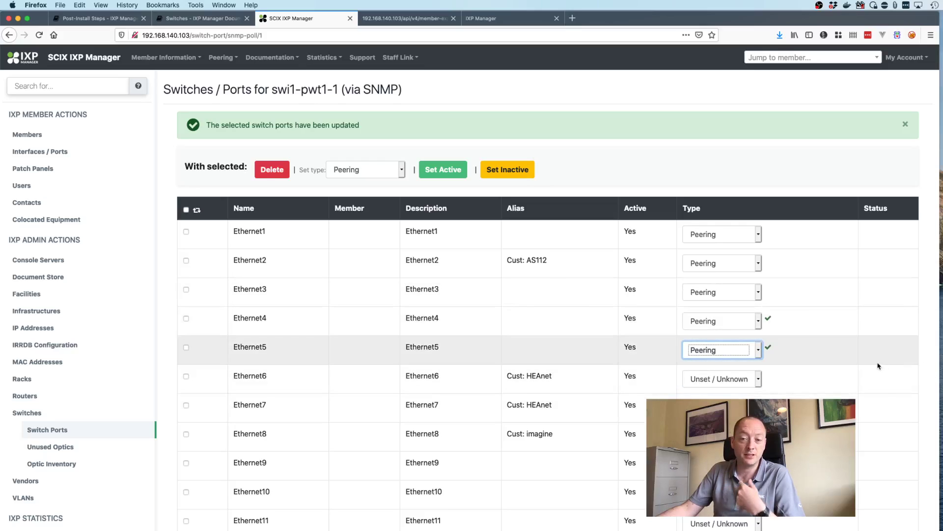
{"action": "scroll", "coordinate": [781, 353], "scroll_direction": "down", "scroll_amount": 1}
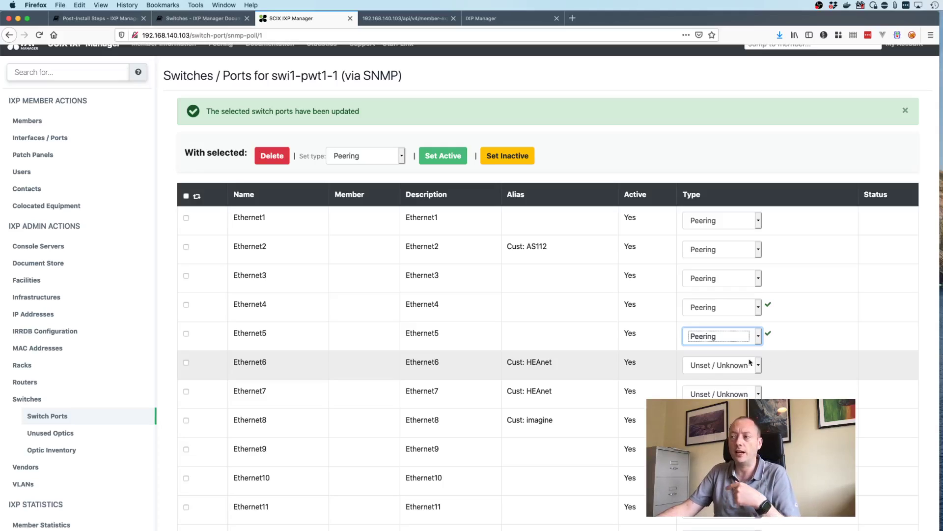
- Set the type of port Ethernet6 to Peering and of ports Ethernet47 and Ethernet48 to Core
{"action": "left_click", "coordinate": [727, 366]}
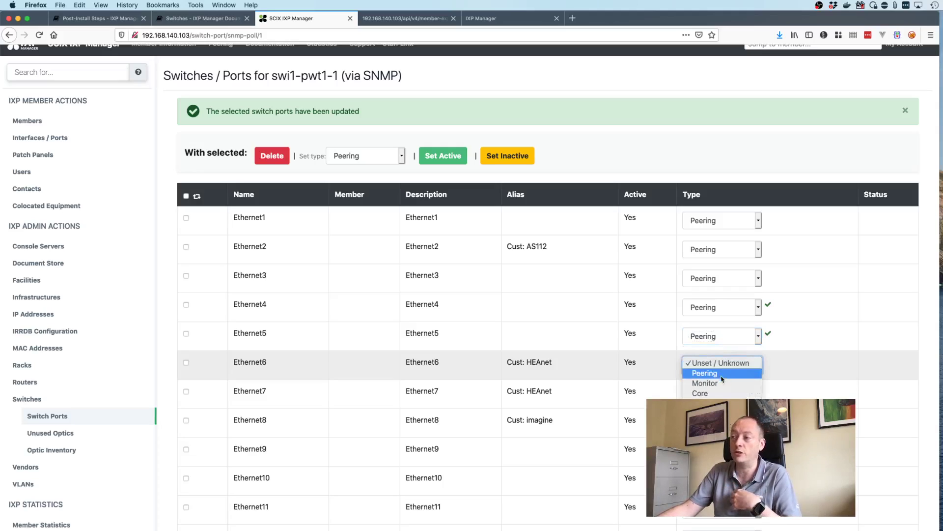
{"action": "left_click", "coordinate": [723, 373]}
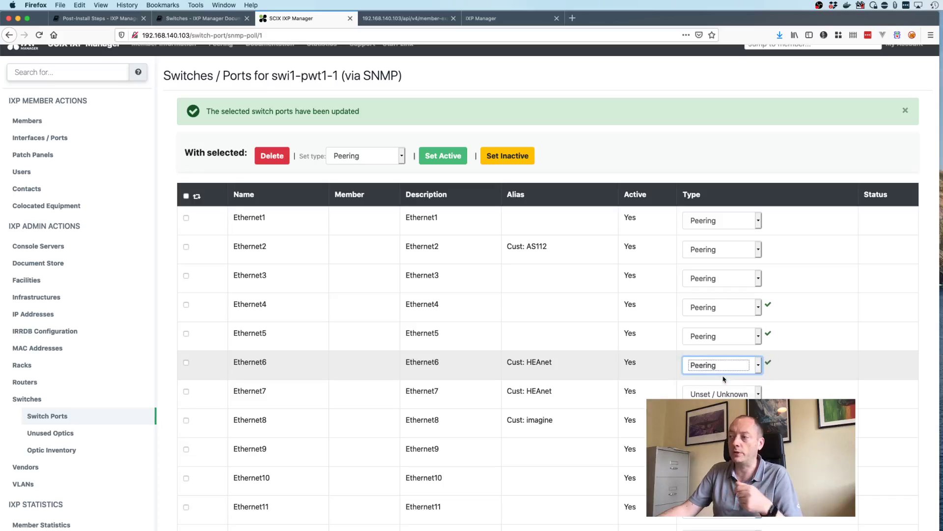
{"action": "scroll", "coordinate": [723, 378], "scroll_direction": "down", "scroll_amount": 10}
{"action": "scroll", "coordinate": [723, 378], "scroll_direction": "down", "scroll_amount": 20}
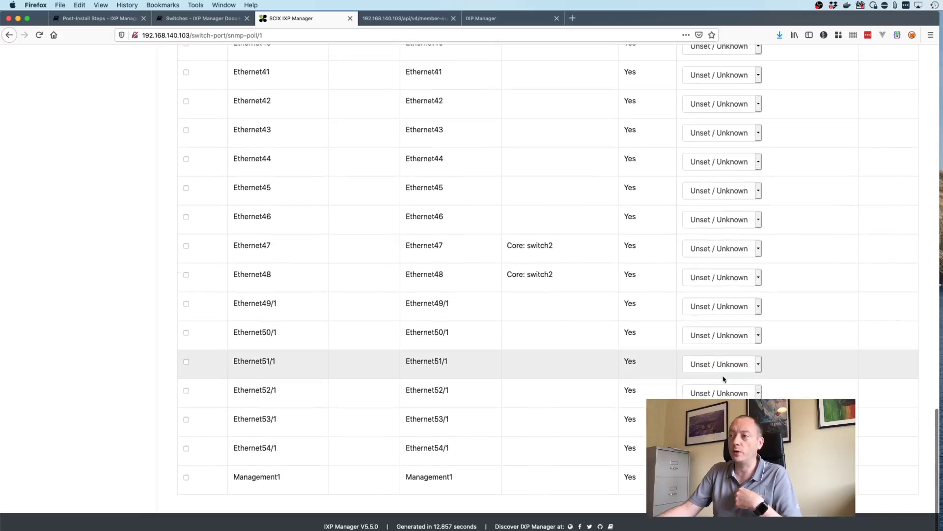
{"action": "left_click", "coordinate": [729, 249]}
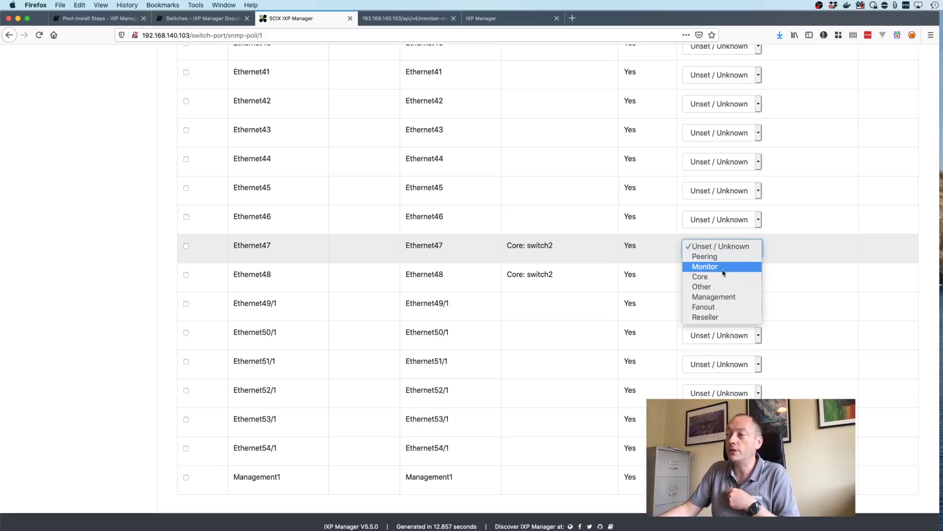
{"action": "left_click", "coordinate": [723, 278]}
{"action": "left_click", "coordinate": [723, 275]}
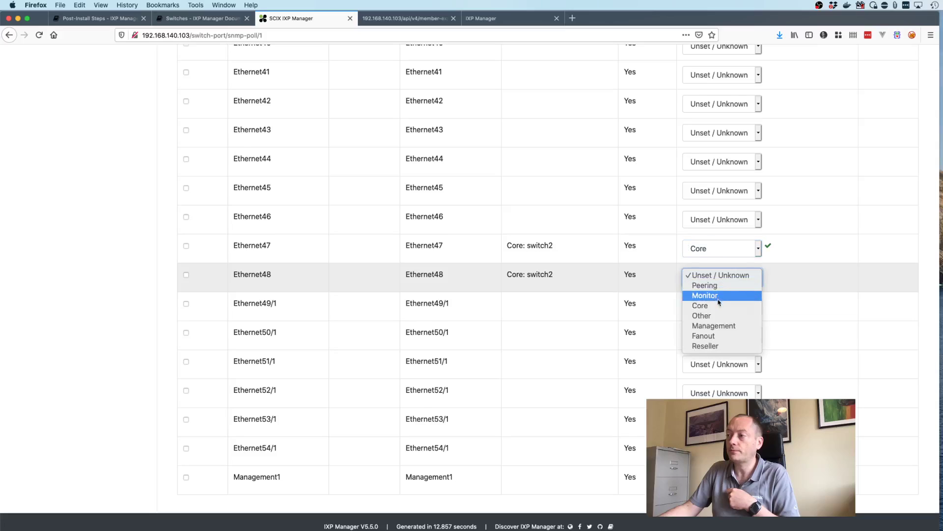
{"action": "left_click", "coordinate": [715, 306]}
- Set the type of port Ethernet45 to Monitor and of port Management1 to Management
{"action": "scroll", "coordinate": [715, 306], "scroll_direction": "up", "scroll_amount": 3}
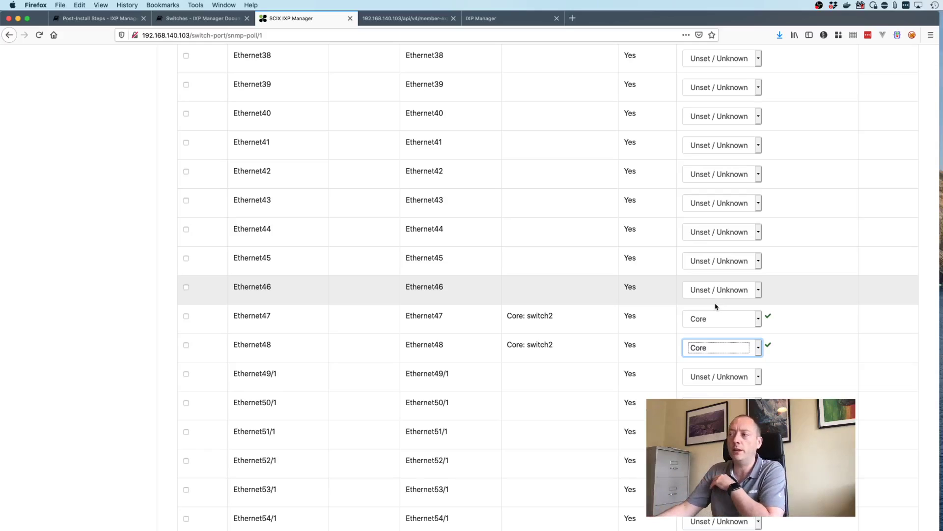
{"action": "left_click", "coordinate": [729, 260]}
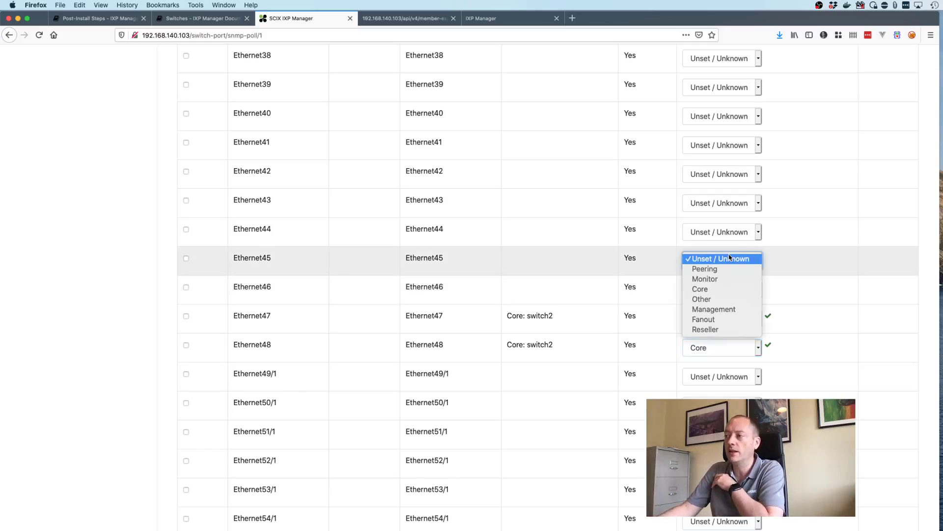
{"action": "left_click", "coordinate": [729, 281]}
{"action": "left_click", "coordinate": [726, 292]}
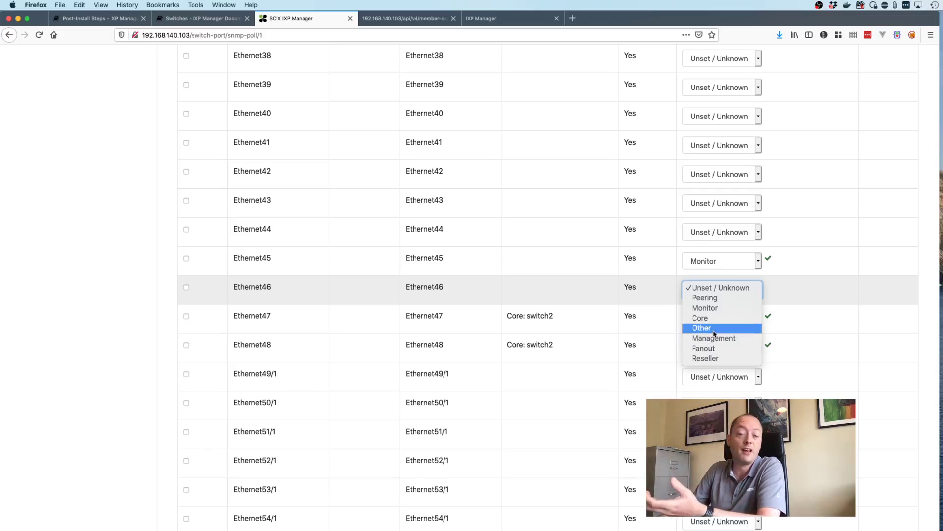
{"action": "scroll", "coordinate": [834, 399], "scroll_direction": "down", "scroll_amount": 3}
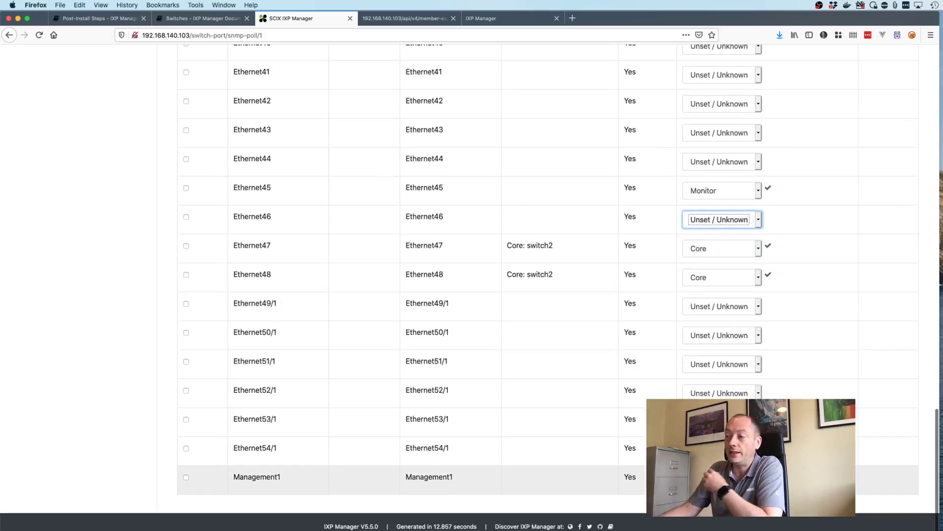
{"action": "left_click", "coordinate": [719, 393]}
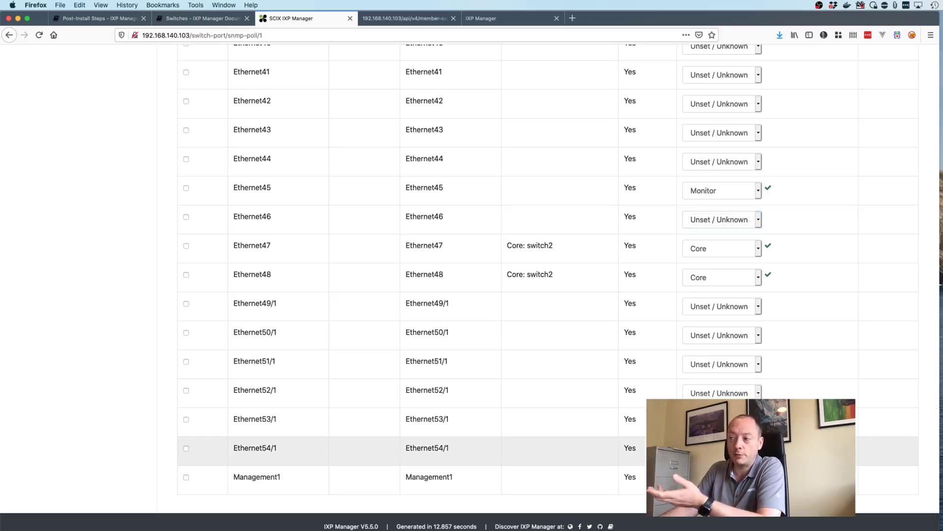
- Show the live port states of switch swi1-pwt1-1 and examine the ports' speeds, admin states and operational states
{"action": "scroll", "coordinate": [470, 287], "scroll_direction": "up", "scroll_amount": 10}
{"action": "scroll", "coordinate": [336, 219], "scroll_direction": "up", "scroll_amount": 15}
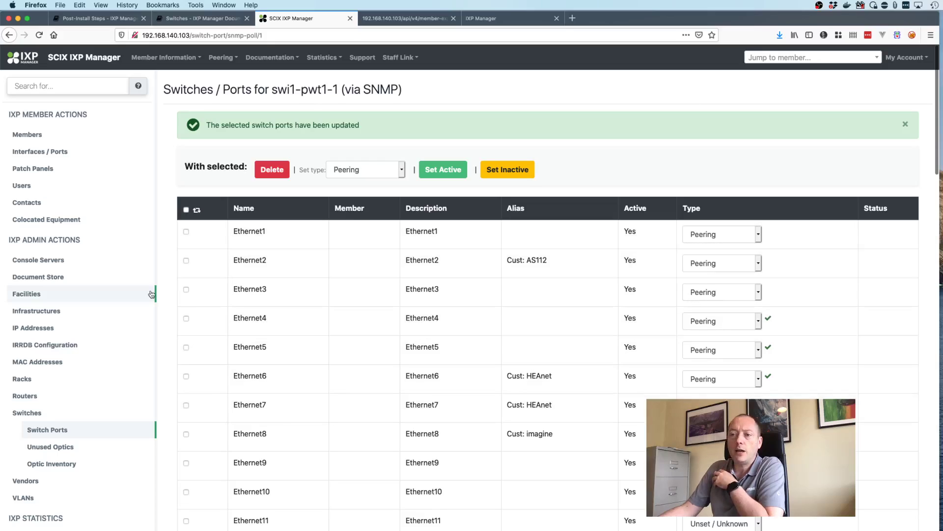
{"action": "left_click", "coordinate": [39, 412]}
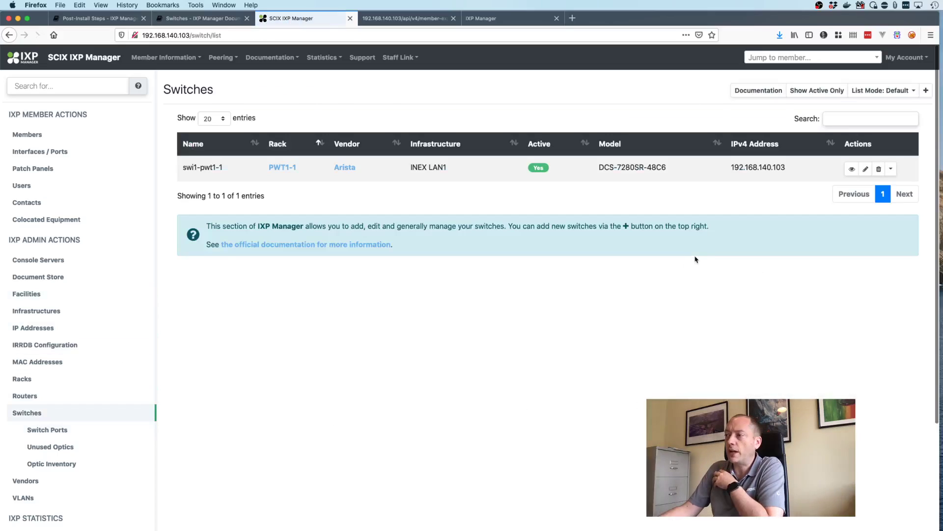
{"action": "left_click", "coordinate": [891, 169]}
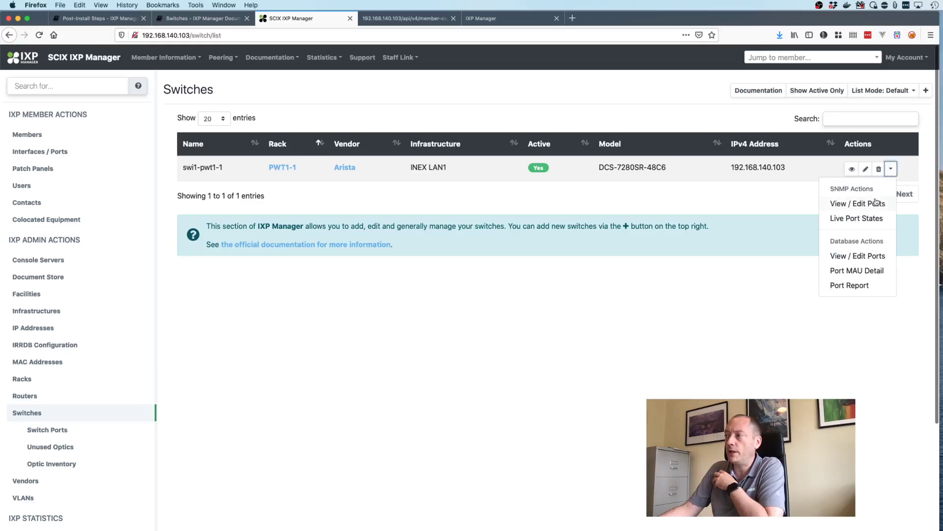
{"action": "left_click", "coordinate": [859, 218]}
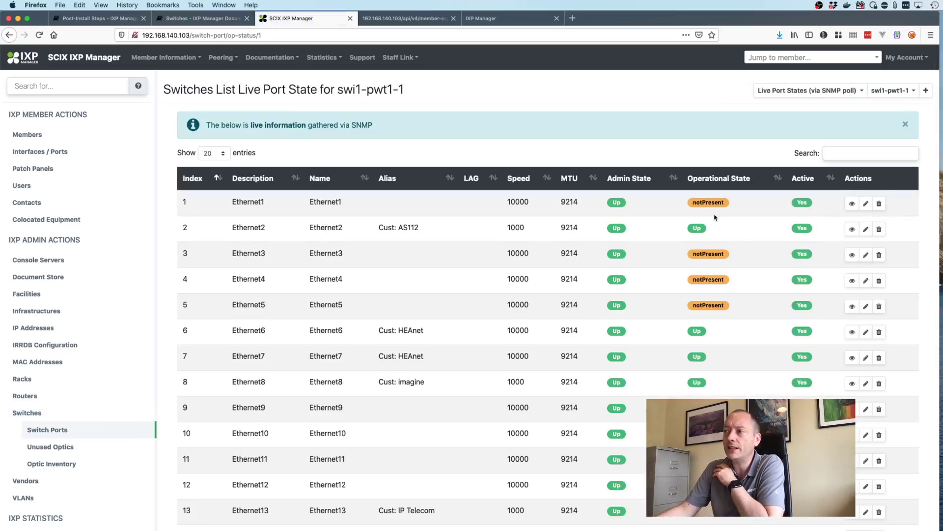
{"action": "scroll", "coordinate": [620, 271], "scroll_direction": "down", "scroll_amount": 5}
{"action": "scroll", "coordinate": [620, 272], "scroll_direction": "up", "scroll_amount": 5}
{"action": "scroll", "coordinate": [620, 272], "scroll_direction": "down", "scroll_amount": 5}
{"action": "scroll", "coordinate": [620, 272], "scroll_direction": "up", "scroll_amount": 5}
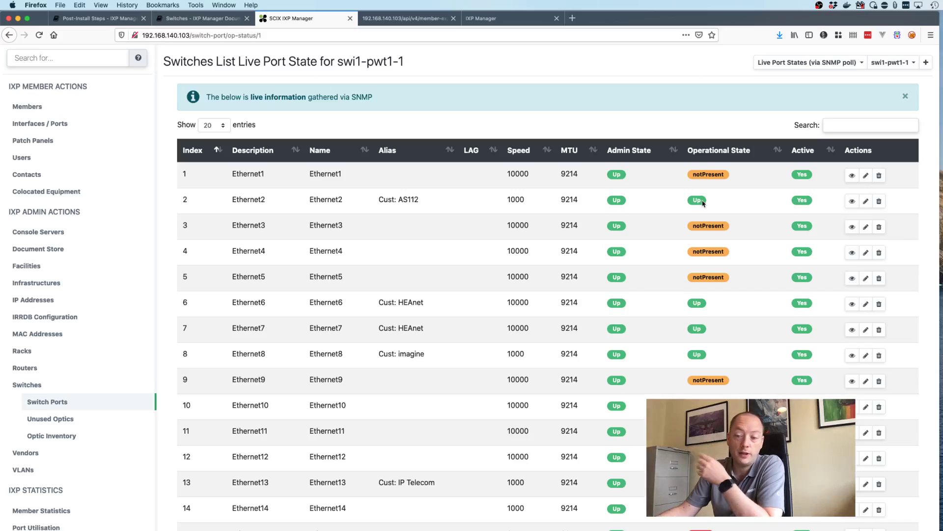
{"action": "scroll", "coordinate": [696, 275], "scroll_direction": "down", "scroll_amount": 5}
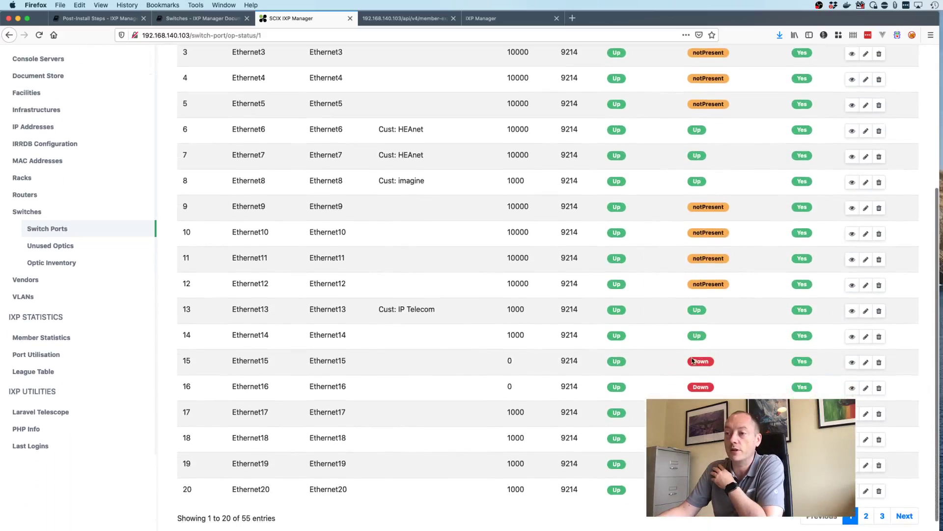
{"action": "double_click", "coordinate": [702, 361]}
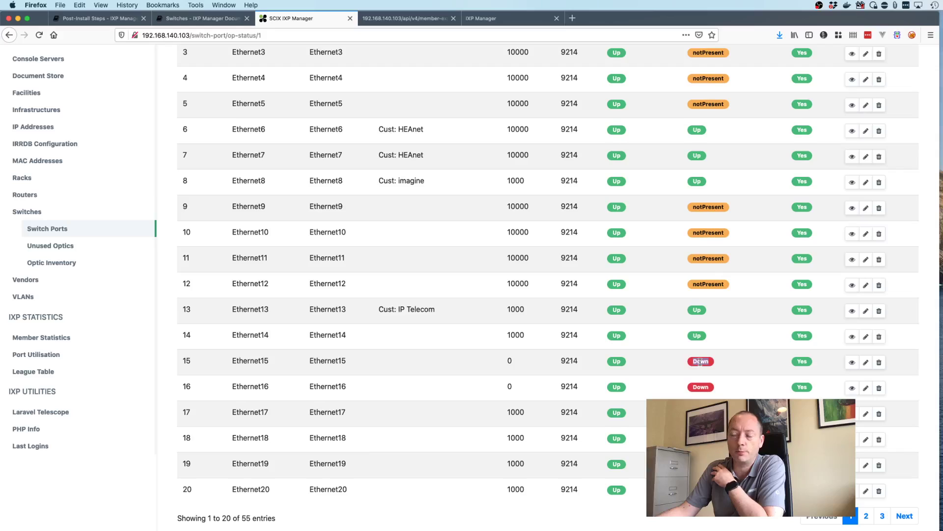
{"action": "scroll", "coordinate": [638, 295], "scroll_direction": "up", "scroll_amount": 6}
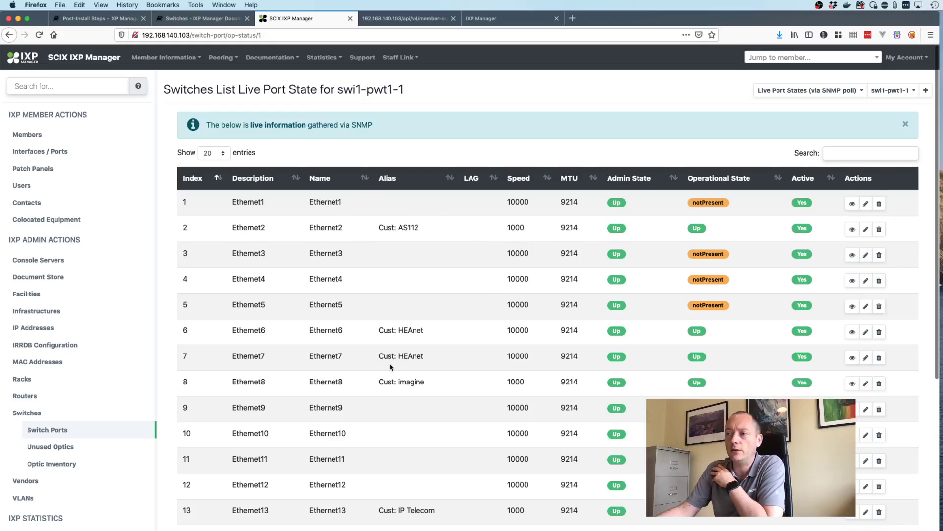
{"action": "scroll", "coordinate": [392, 371], "scroll_direction": "down", "scroll_amount": 1}
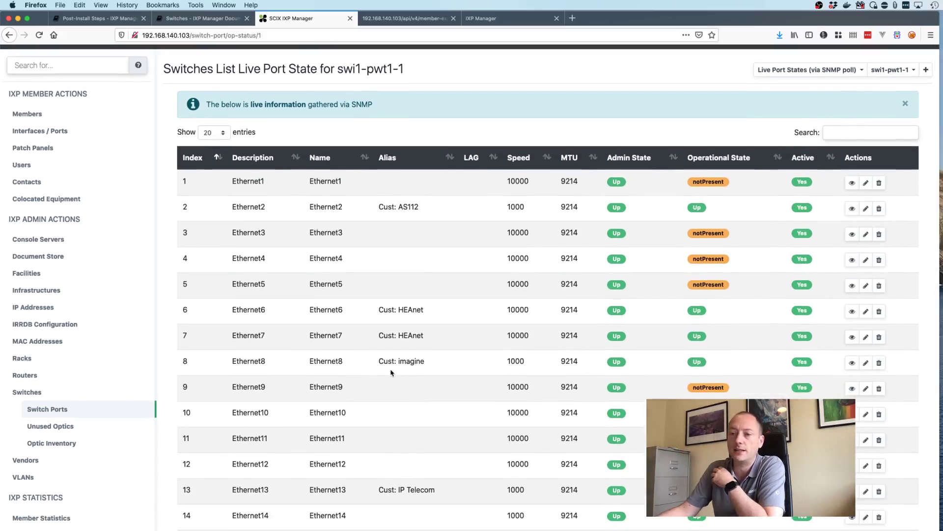
{"action": "scroll", "coordinate": [565, 350], "scroll_direction": "up", "scroll_amount": 1}
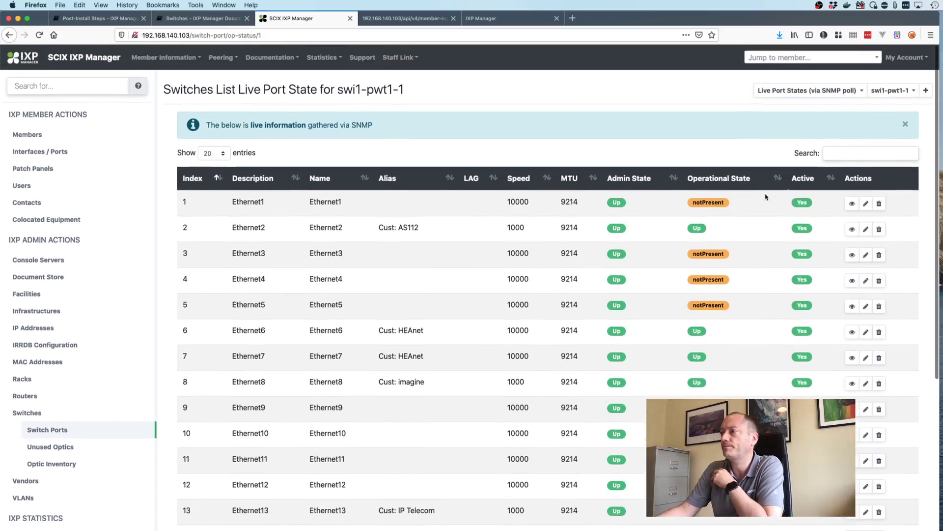
- View the ports of switch swi1-pwt1-1 as stored in the database and sort them by description in descending order
{"action": "left_click", "coordinate": [30, 412]}
{"action": "left_click", "coordinate": [891, 169]}
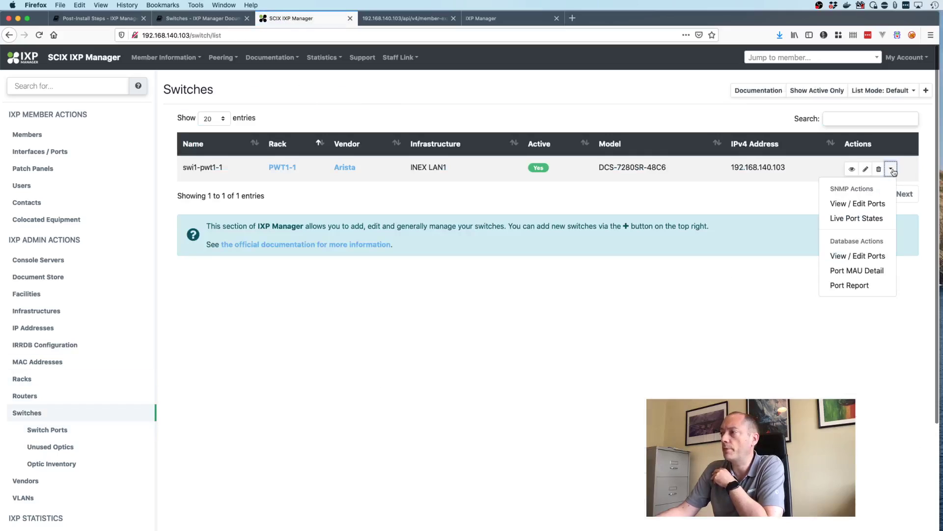
{"action": "left_click", "coordinate": [862, 256]}
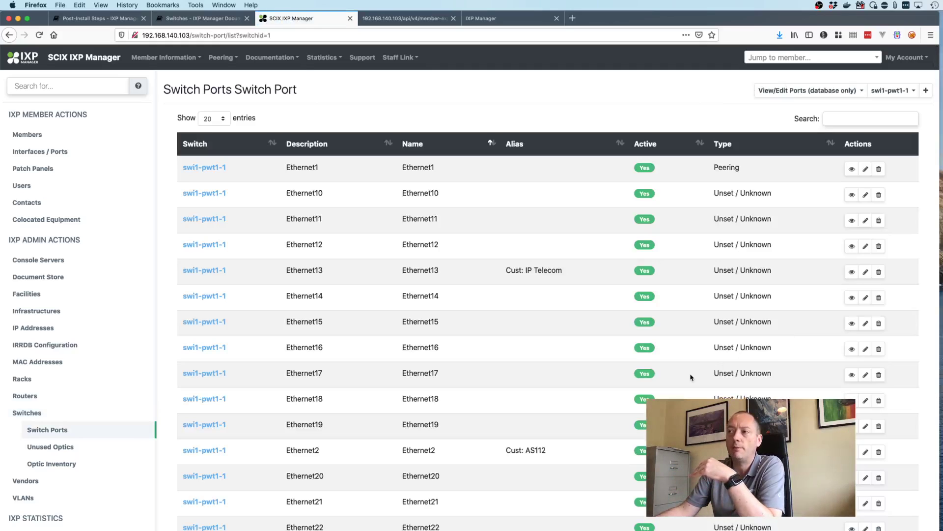
{"action": "scroll", "coordinate": [690, 377], "scroll_direction": "down", "scroll_amount": 5}
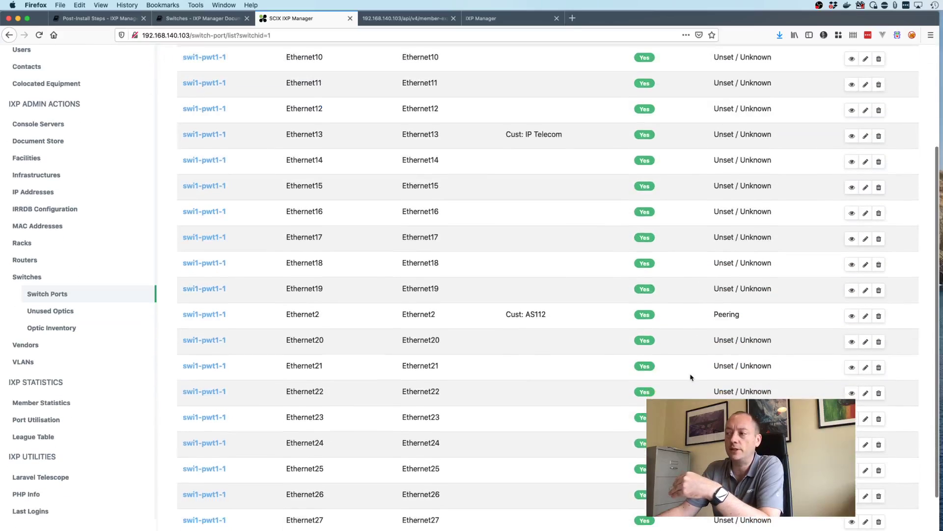
{"action": "scroll", "coordinate": [737, 325], "scroll_direction": "up", "scroll_amount": 5}
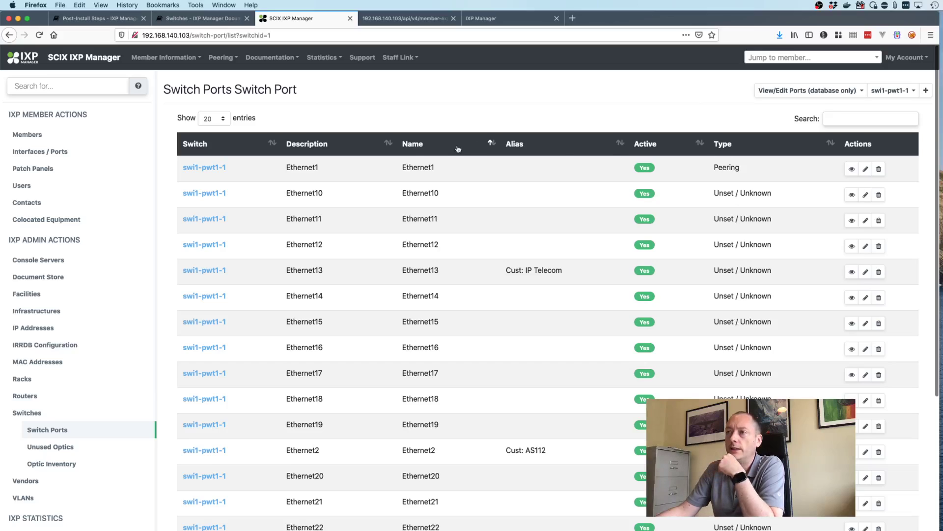
{"action": "left_click", "coordinate": [332, 154]}
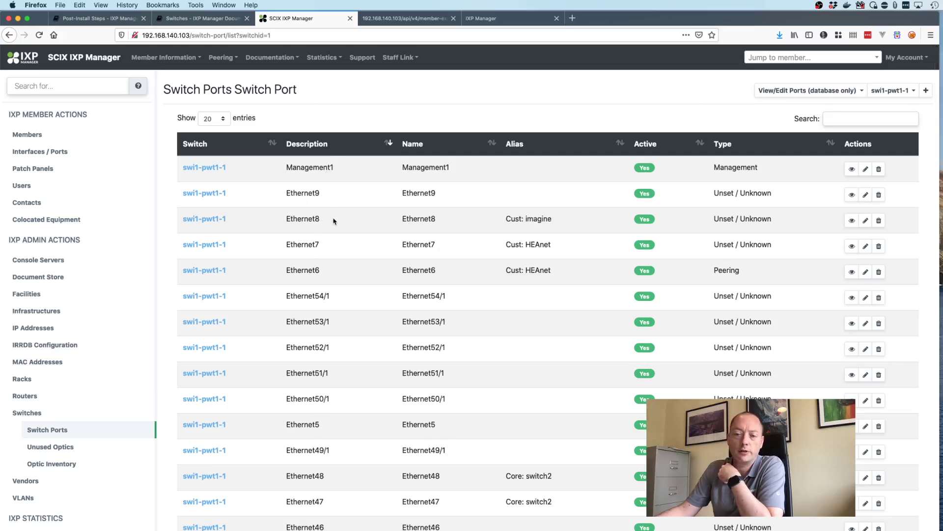
- Show the port MAU detail of switch swi1-pwt1-1, sort it by MAU type in descending order and examine the types
{"action": "scroll", "coordinate": [353, 257], "scroll_direction": "left", "scroll_amount": 5}
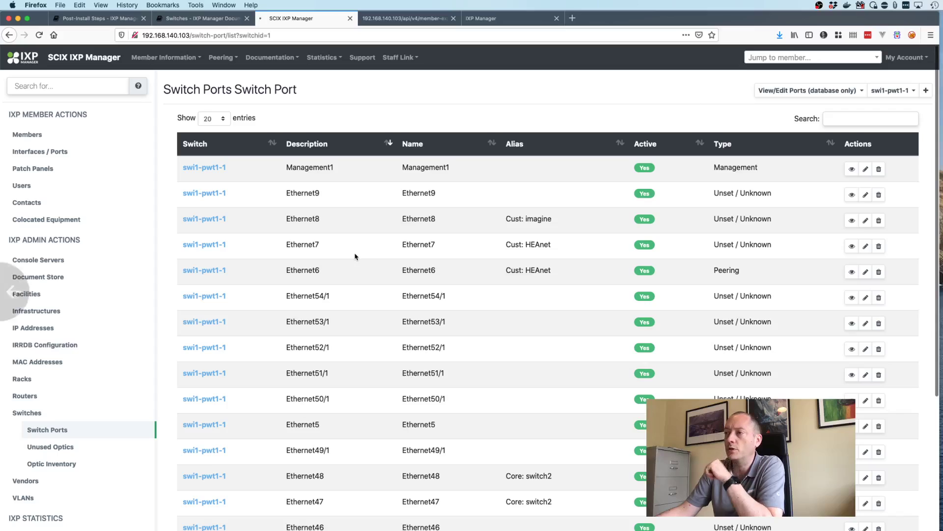
{"action": "left_click", "coordinate": [891, 169]}
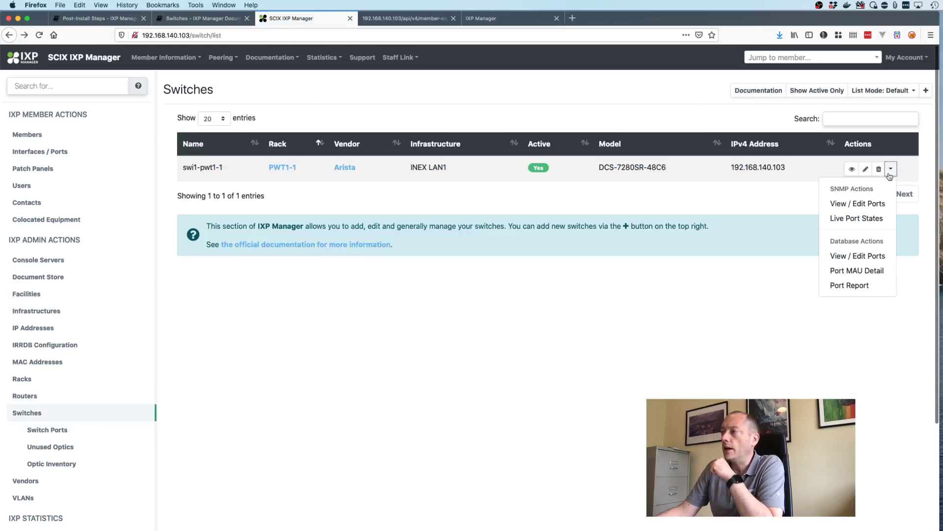
{"action": "left_click", "coordinate": [857, 271]}
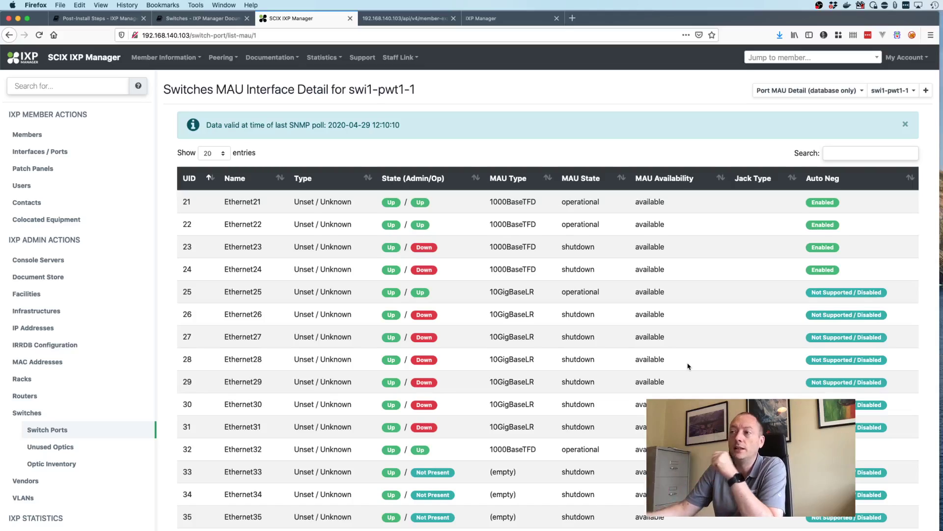
{"action": "left_click", "coordinate": [520, 183]}
{"action": "left_click", "coordinate": [520, 184]}
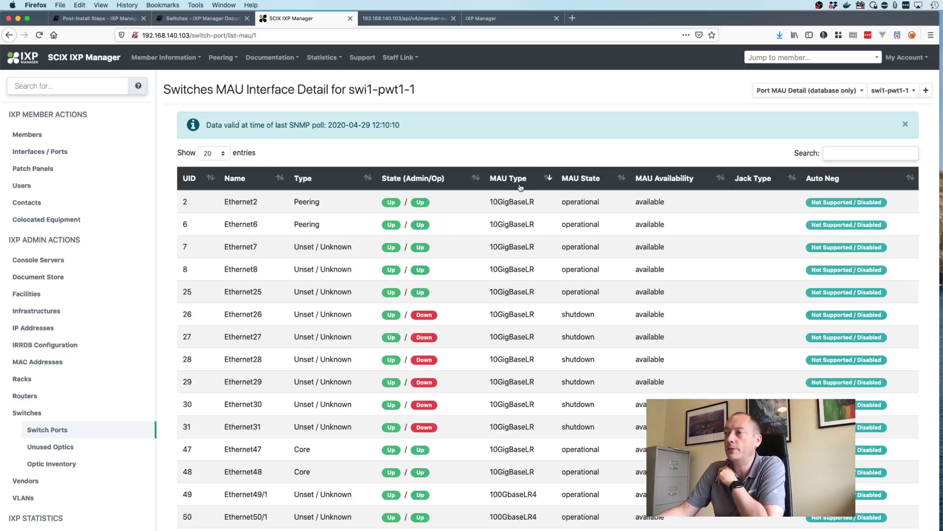
{"action": "scroll", "coordinate": [522, 186], "scroll_direction": "down", "scroll_amount": 1}
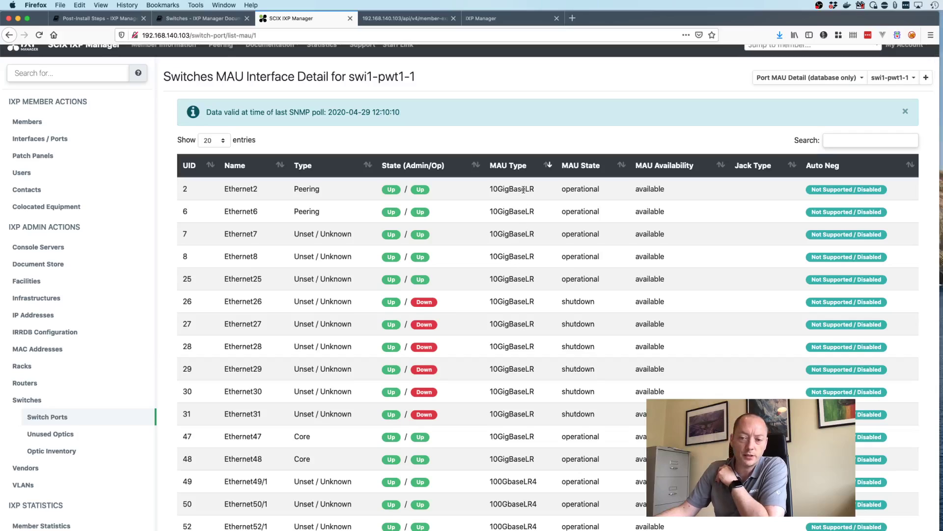
{"action": "scroll", "coordinate": [522, 234], "scroll_direction": "down", "scroll_amount": 5}
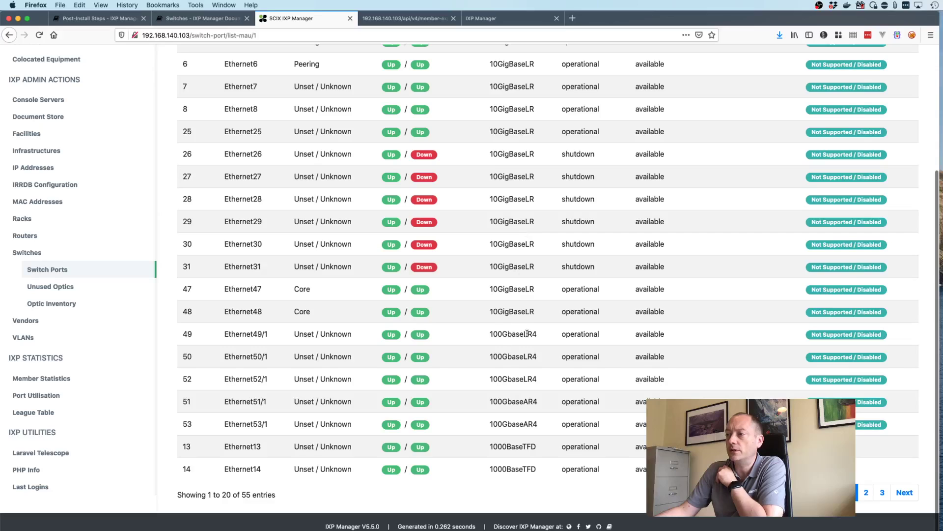
{"action": "double_click", "coordinate": [502, 334]}
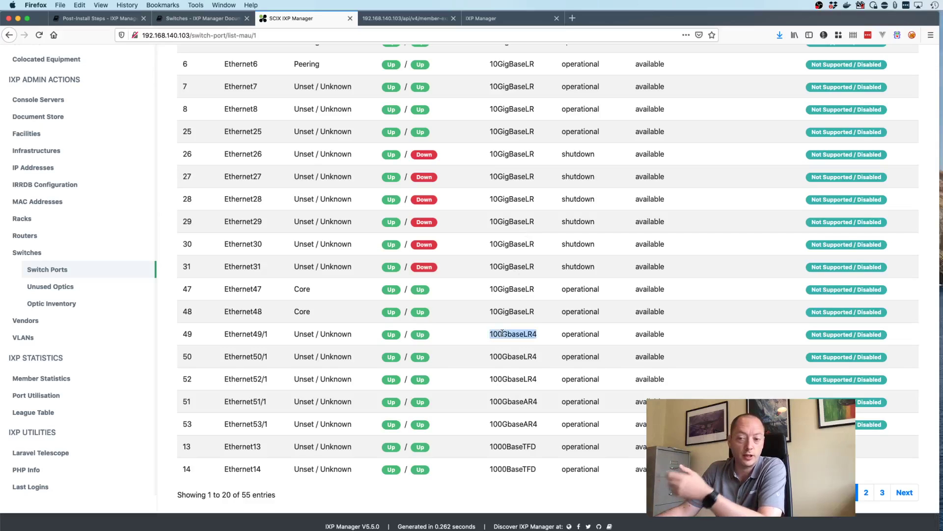
{"action": "scroll", "coordinate": [503, 333], "scroll_direction": "up", "scroll_amount": 3}
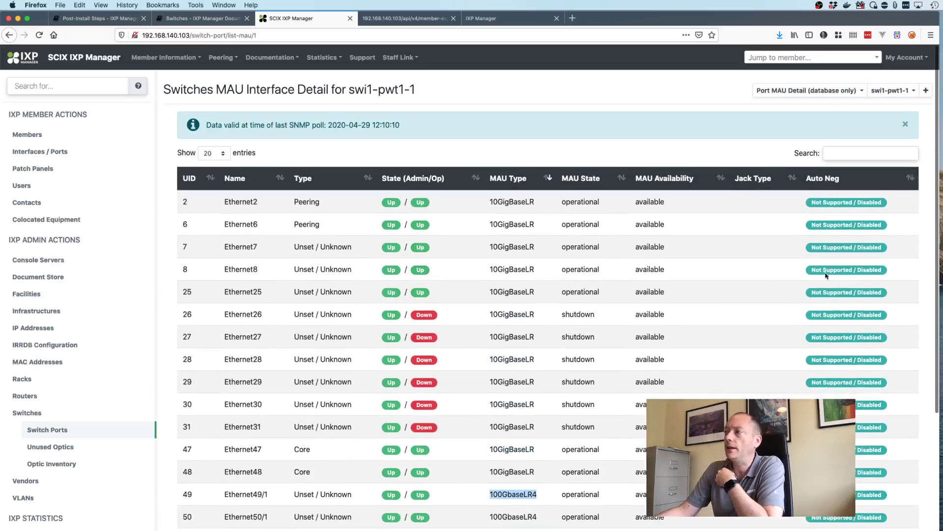
- Show the port report of switch swi1-pwt1-1 from the switch list and look through the ports and their types
{"action": "left_click", "coordinate": [78, 412]}
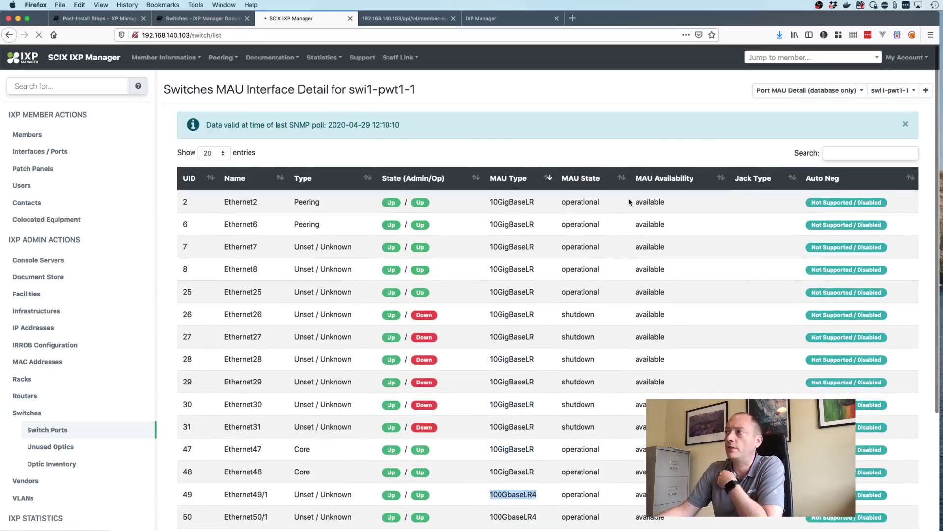
{"action": "left_click", "coordinate": [891, 170]}
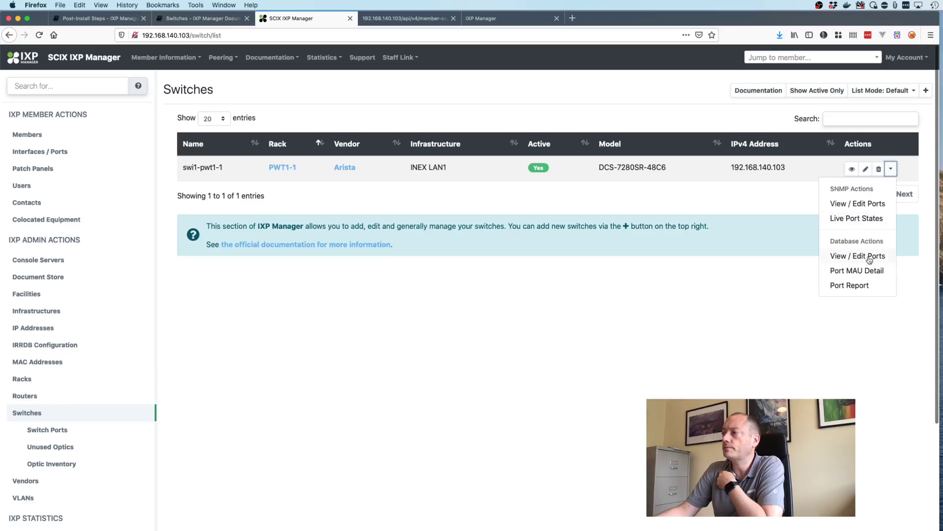
{"action": "left_click", "coordinate": [853, 285]}
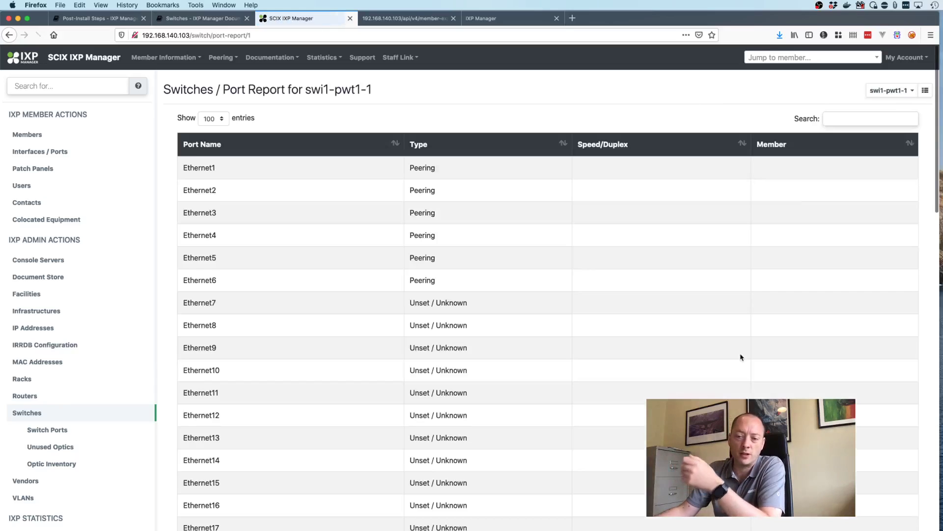
{"action": "scroll", "coordinate": [712, 373], "scroll_direction": "down", "scroll_amount": 3}
{"action": "scroll", "coordinate": [685, 386], "scroll_direction": "up", "scroll_amount": 3}
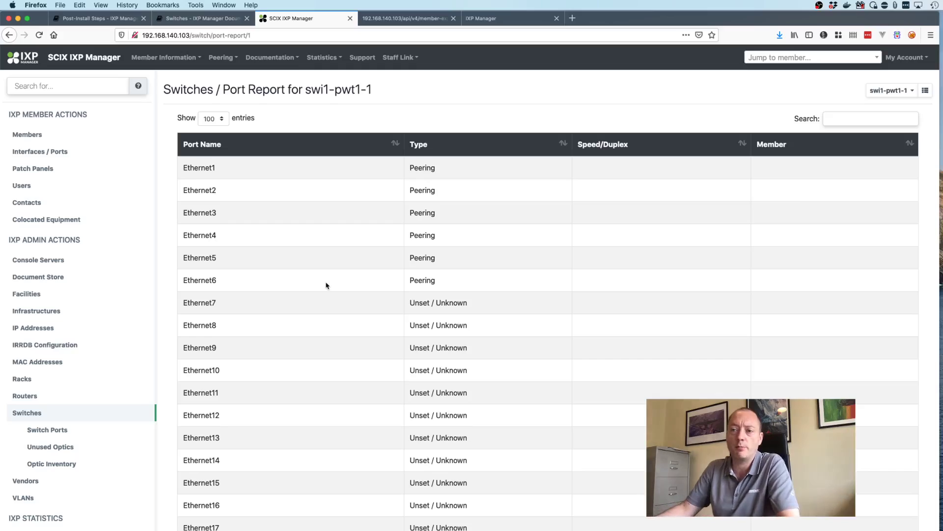
- Review the list of unused optics, then show the optic inventory of the switches
{"action": "left_click", "coordinate": [67, 448]}
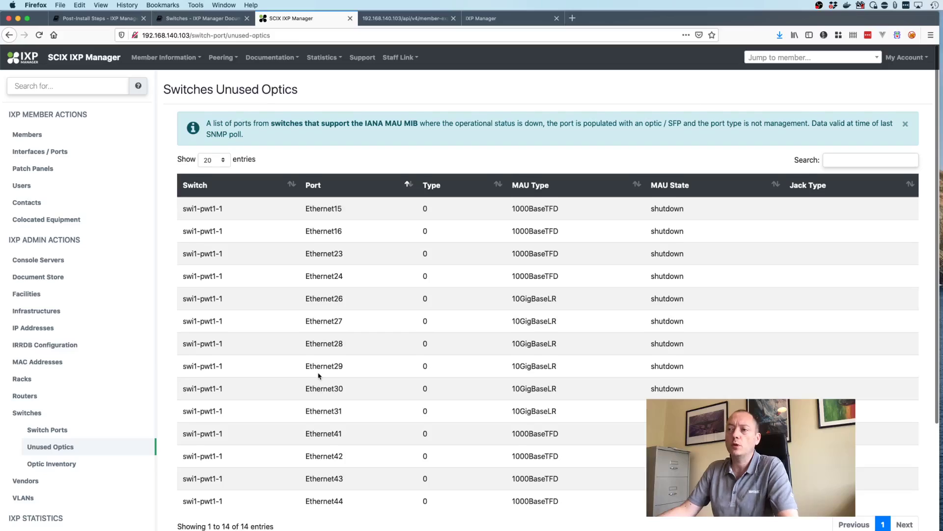
{"action": "scroll", "coordinate": [318, 376], "scroll_direction": "down", "scroll_amount": 2}
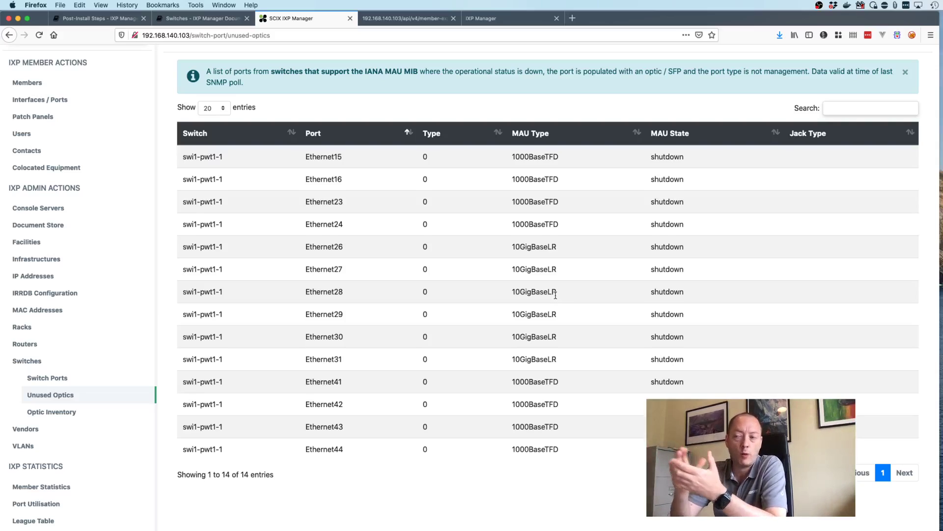
{"action": "left_click", "coordinate": [71, 410]}
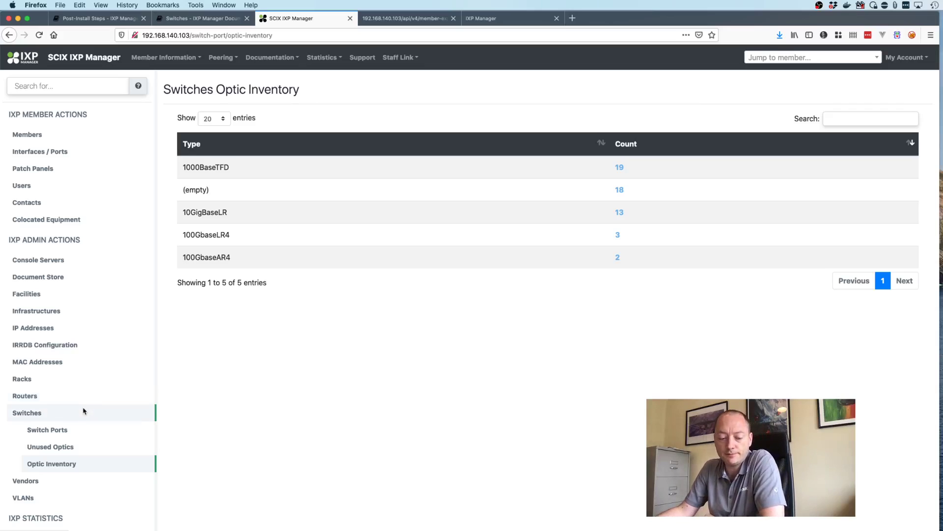
- Read the post-install documentation's instructions on adding VLANs and Network Information for the peering LAN
{"action": "left_click", "coordinate": [108, 19]}
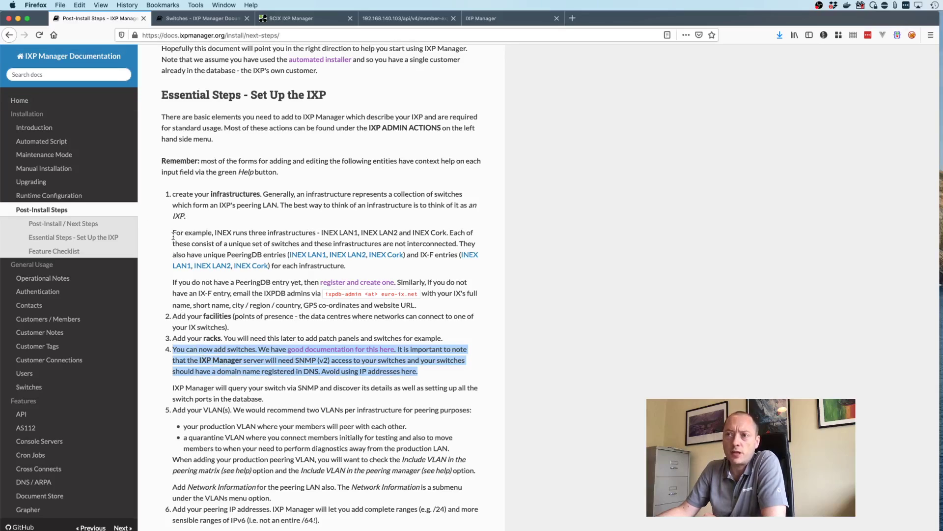
{"action": "triple_click", "coordinate": [205, 410]}
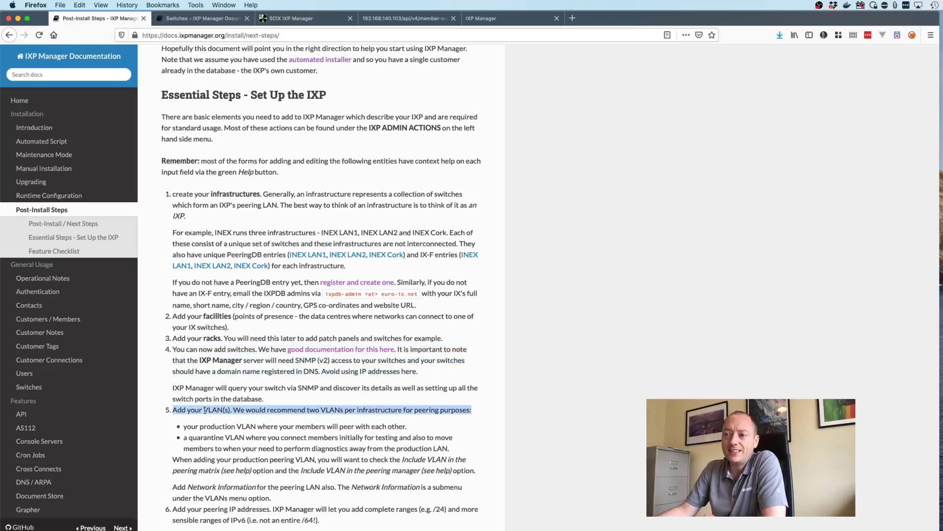
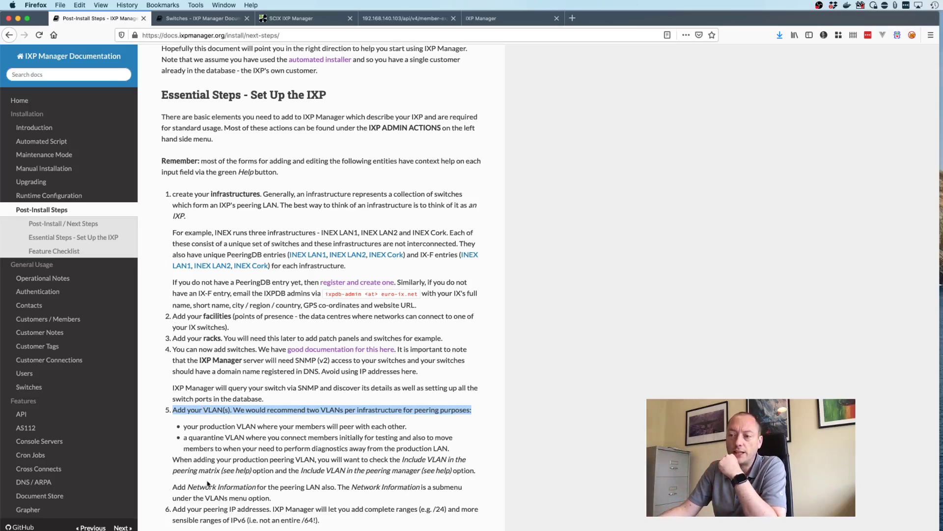
{"action": "left_click_drag", "start_coordinate": [173, 487], "coordinate": [249, 490]}
{"action": "left_click", "coordinate": [189, 20]}
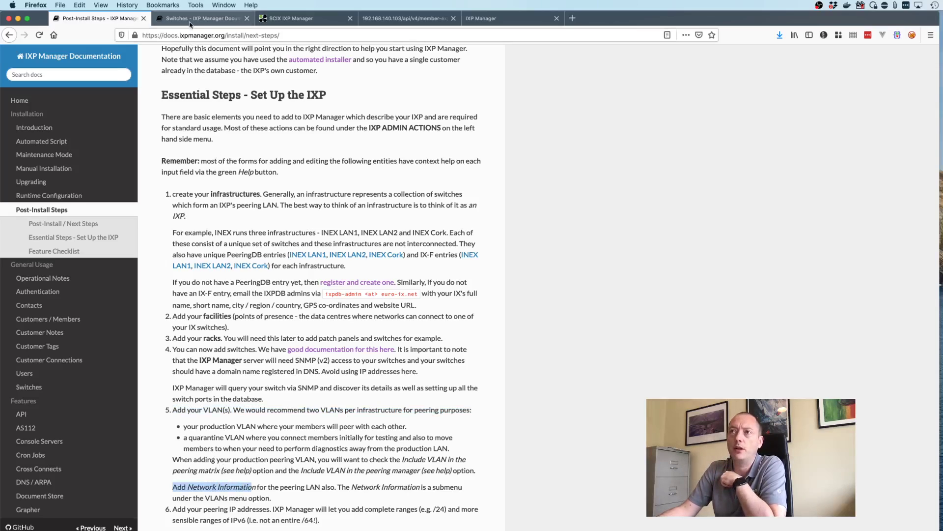
- Return to SCIX IXP Manager's VLANs page, read its notes and start adding a new VLAN
{"action": "left_click", "coordinate": [285, 20]}
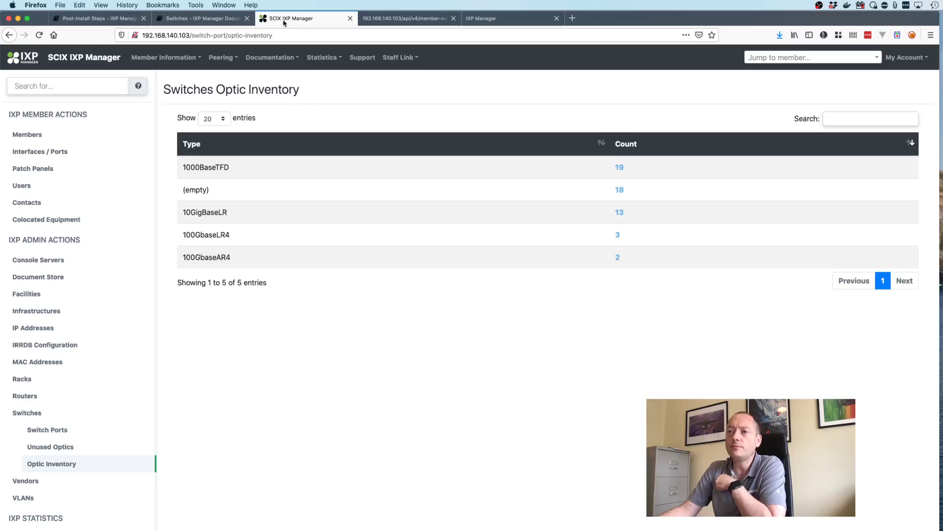
{"action": "scroll", "coordinate": [64, 422], "scroll_direction": "down", "scroll_amount": 2}
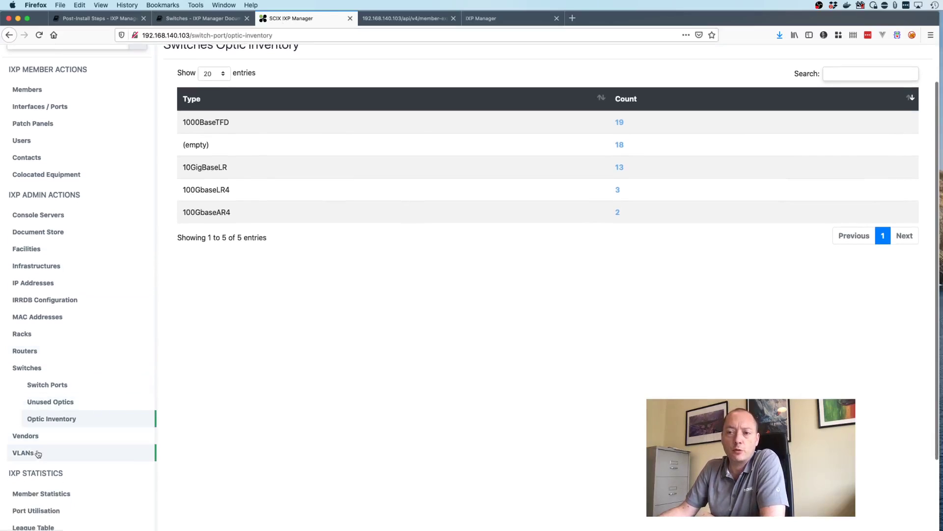
{"action": "left_click", "coordinate": [23, 456]}
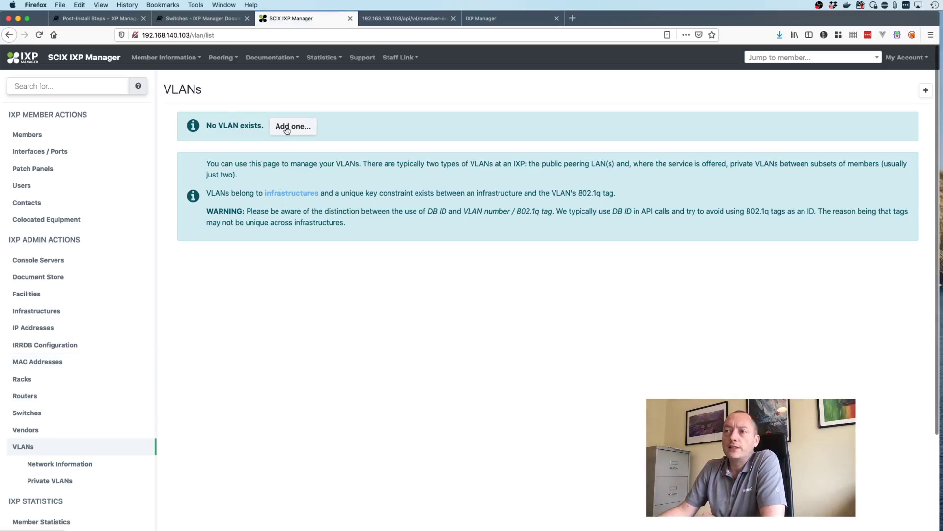
{"action": "left_click_drag", "start_coordinate": [235, 163], "coordinate": [328, 237]}
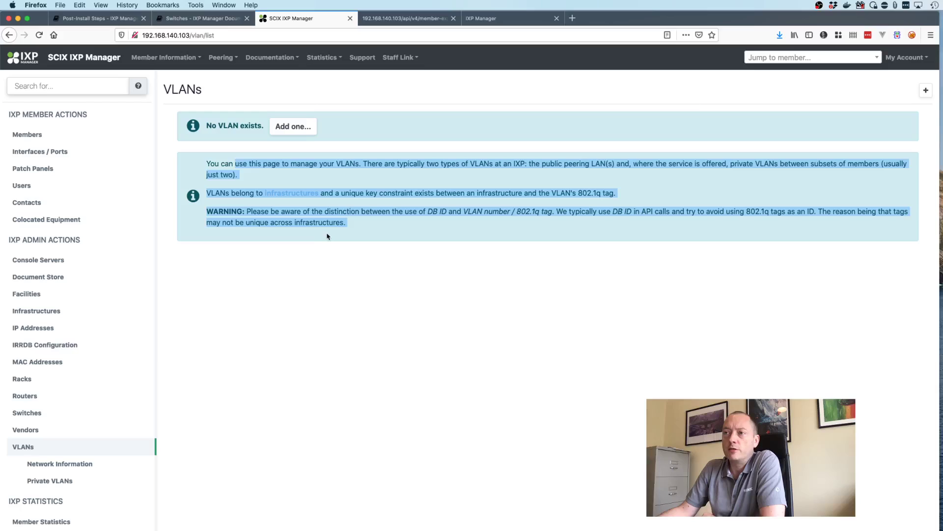
{"action": "left_click", "coordinate": [296, 128]}
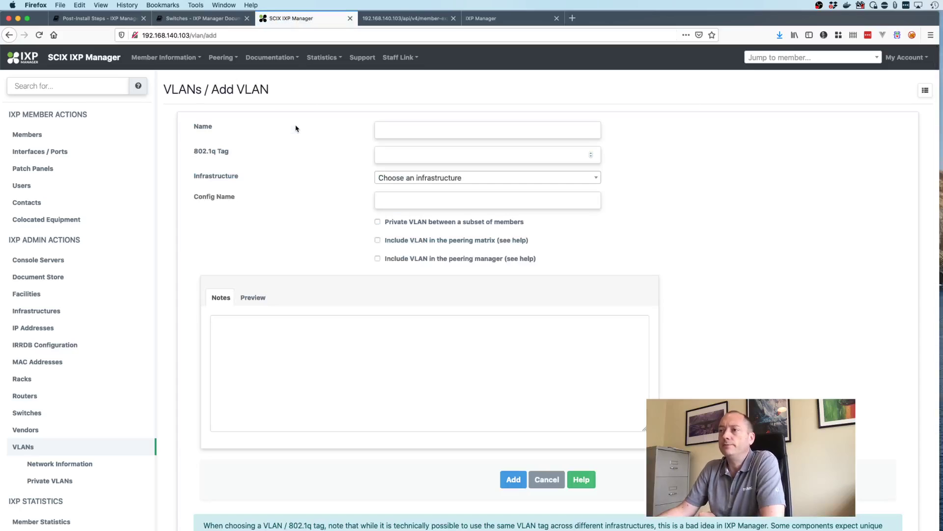
- Name the new VLAN INEX LAN1
{"action": "left_click", "coordinate": [435, 125]}
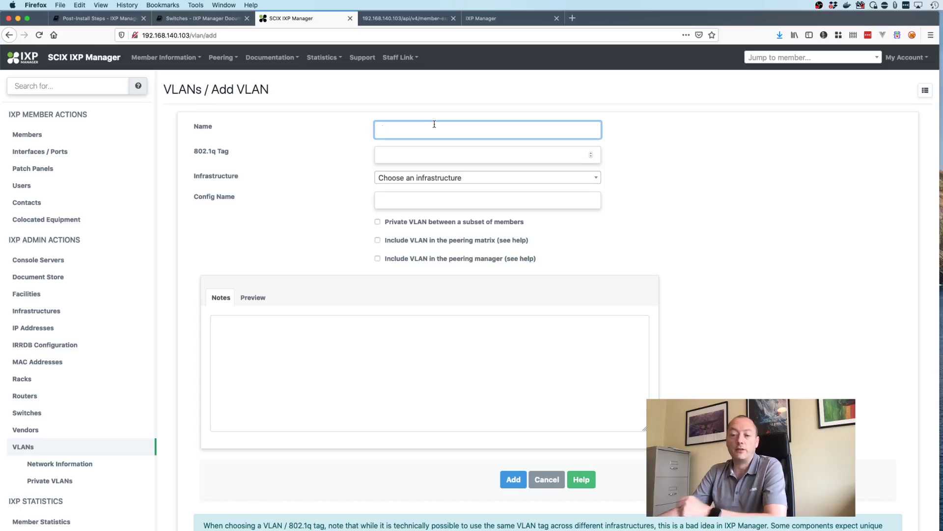
{"action": "type", "text": "G"}
{"action": "key", "text": "BackSpace"}
{"action": "type", "text": "OE"}
{"action": "key", "text": "BackSpace"}
{"action": "type", "text": "INEX"}
{"action": "key", "text": "Down"}
{"action": "key", "text": "Return"}
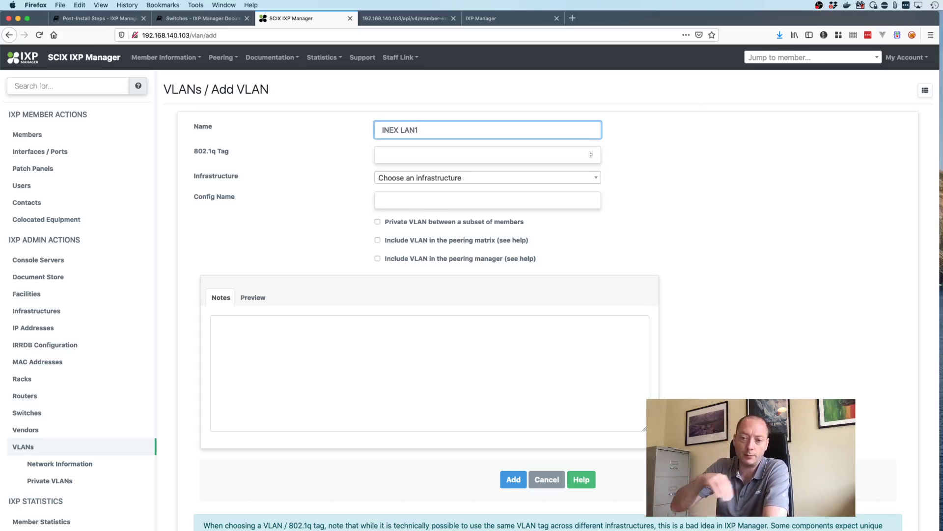
- Set the new VLAN's 802.1q tag to 10 and its infrastructure to INEX LAN1
{"action": "left_click", "coordinate": [436, 153]}
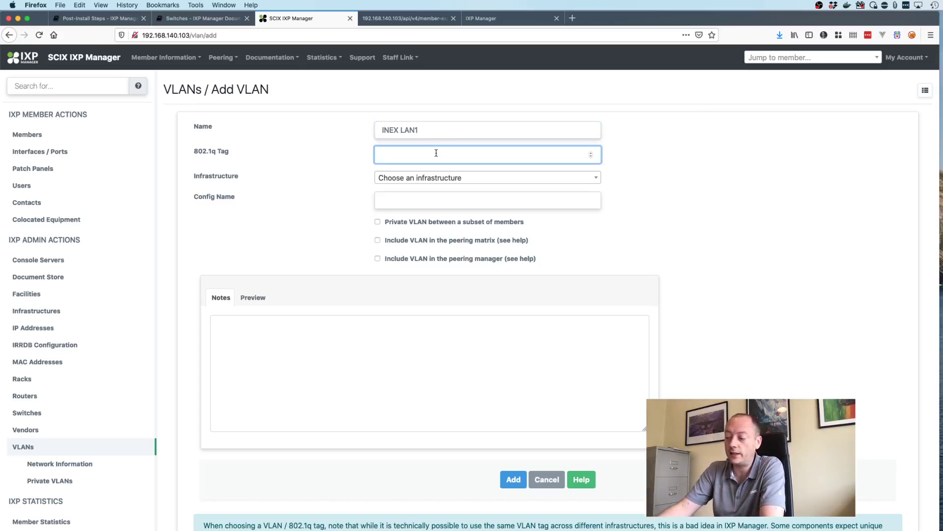
{"action": "type", "text": "10"}
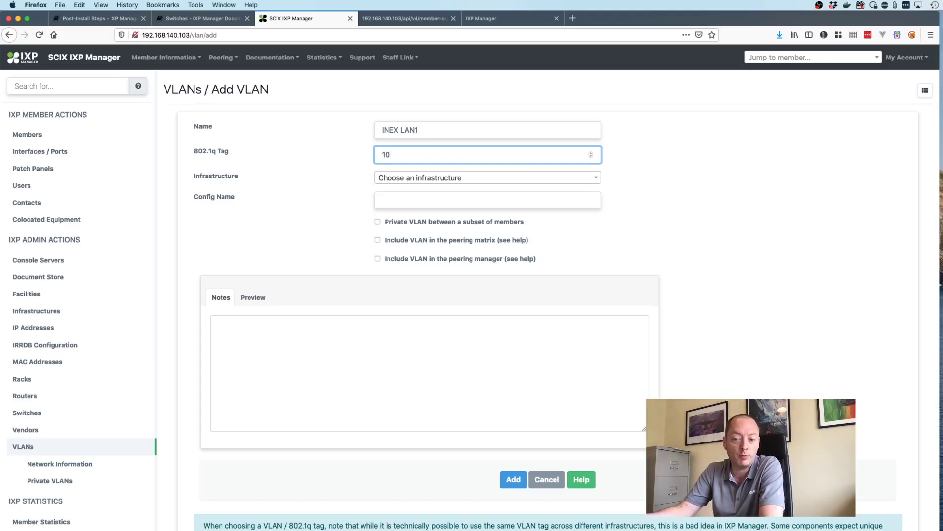
{"action": "key", "text": "Tab"}
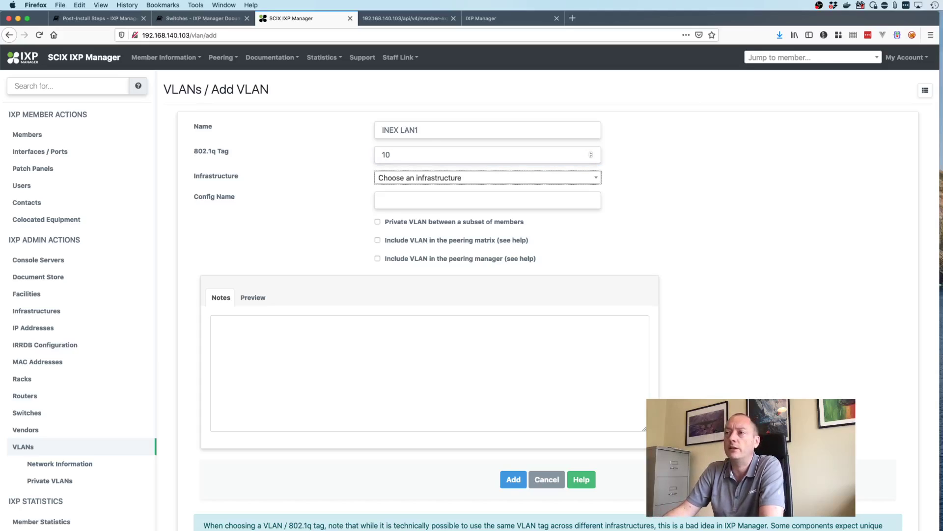
{"action": "scroll", "coordinate": [470, 289], "scroll_direction": "down", "scroll_amount": 1}
{"action": "key", "text": "Down"}
{"action": "key", "text": "Return"}
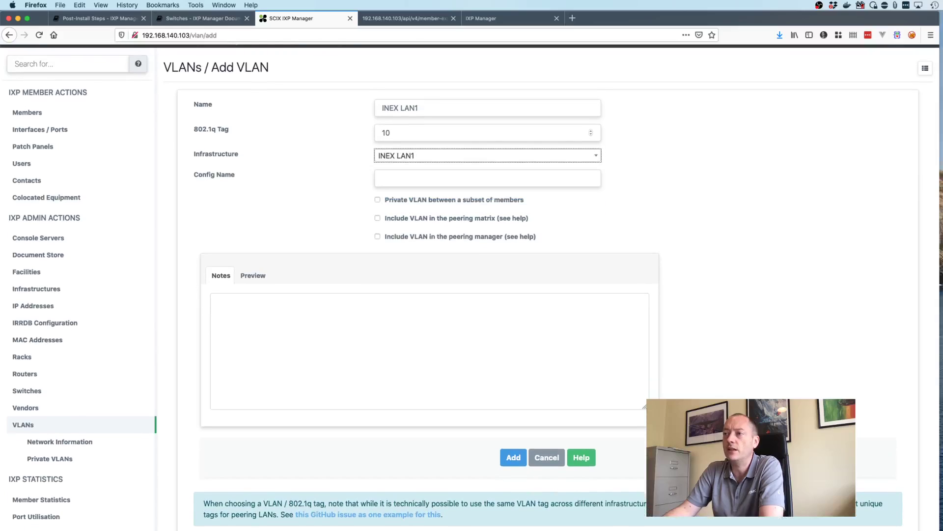
- Set the VLAN's config name to vl_peeringlan1 and show the form's help to read about the peering matrix and peering manager options
{"action": "left_click", "coordinate": [429, 171]}
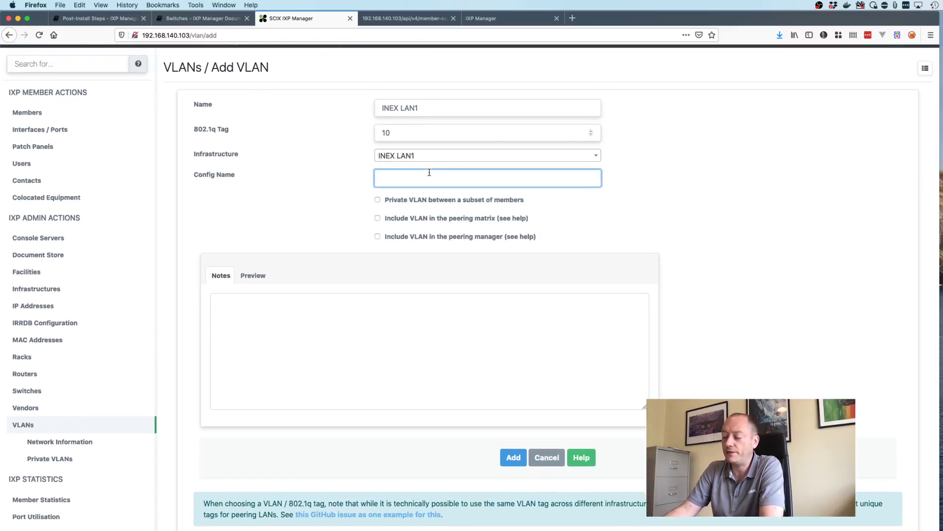
{"action": "type", "text": "vl"}
{"action": "key", "text": "Down"}
{"action": "key", "text": "Return"}
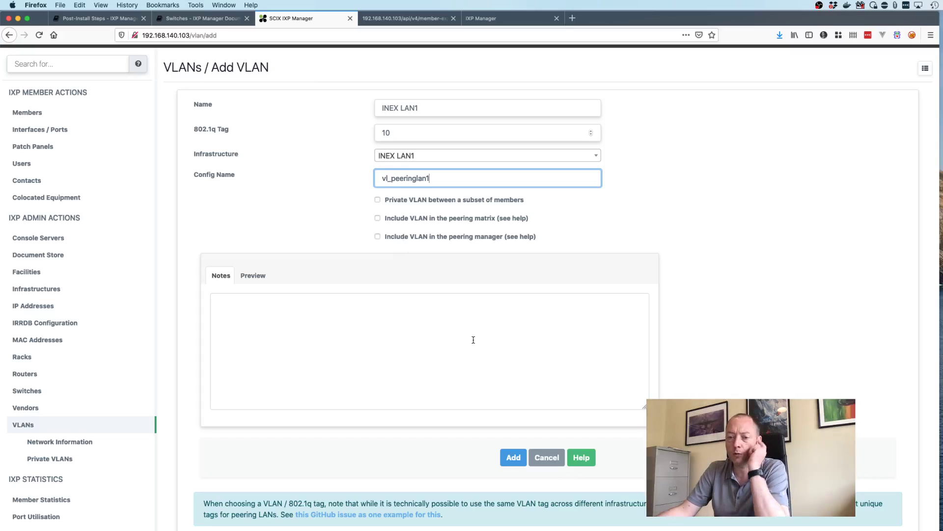
{"action": "left_click", "coordinate": [580, 458]}
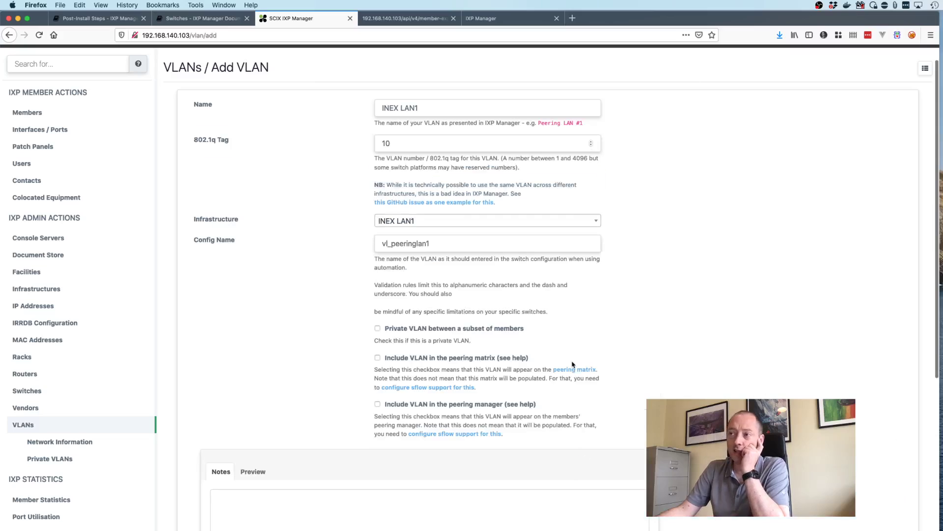
{"action": "scroll", "coordinate": [572, 364], "scroll_direction": "down", "scroll_amount": 2}
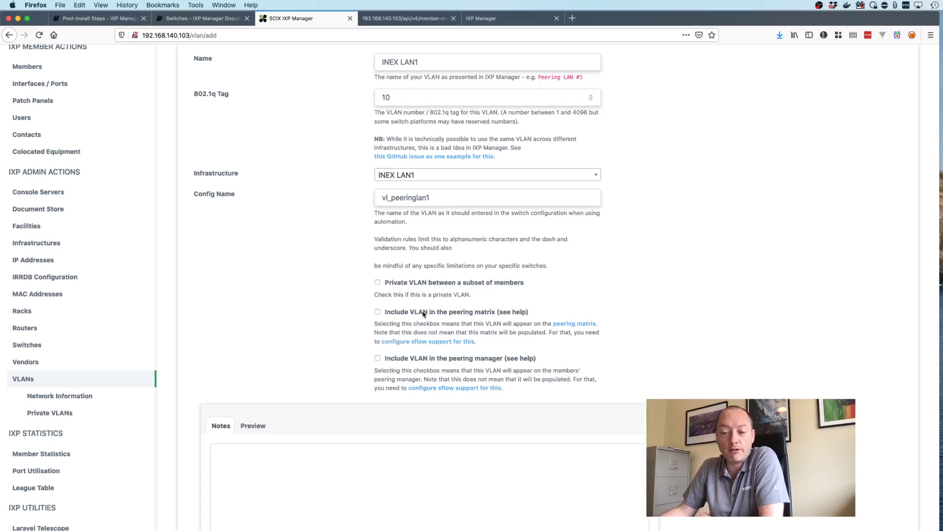
{"action": "left_click", "coordinate": [572, 18]}
{"action": "type", "text": "www.inex.ie/"}
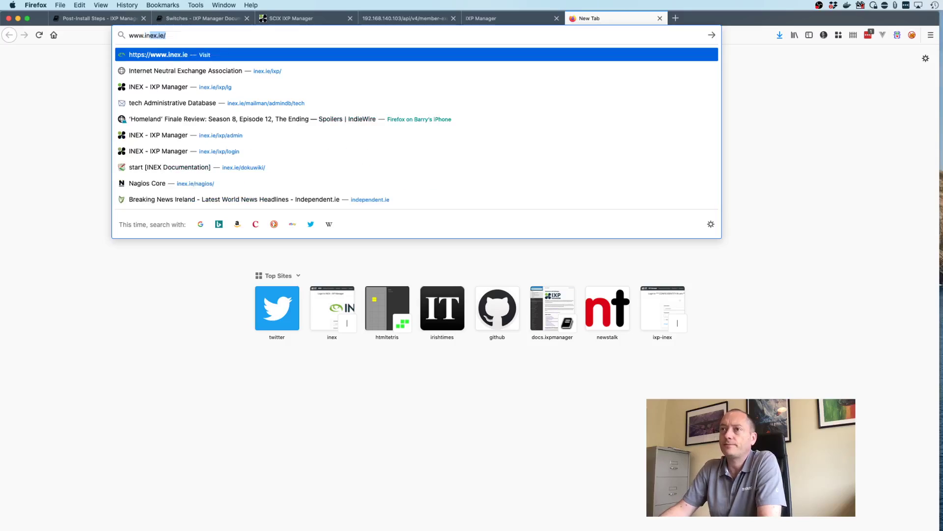
{"action": "key", "text": "Right"}
{"action": "type", "text": "ixp"}
{"action": "key", "text": "Return"}
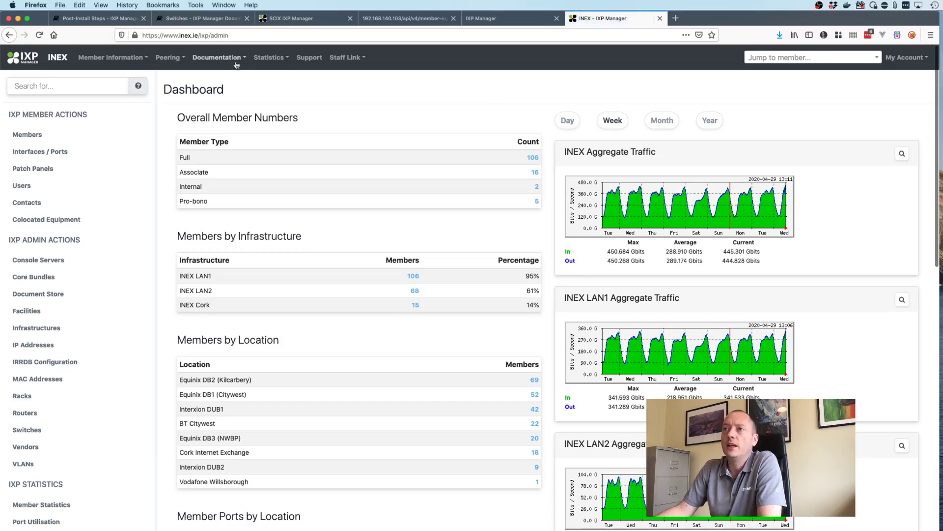
- Show INEX's peering matrix and switch it from the INEX LAN1 VLAN to INEX Cork
{"action": "left_click", "coordinate": [262, 59]}
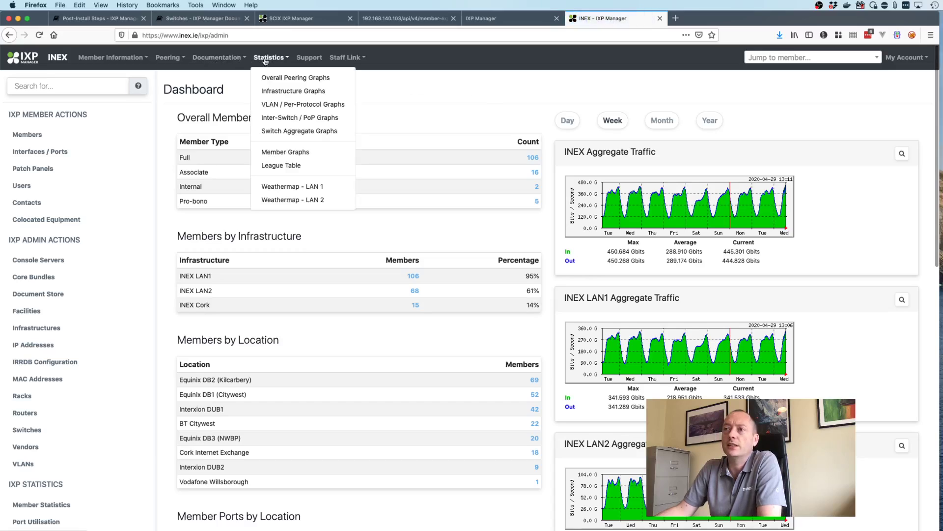
{"action": "left_click", "coordinate": [167, 58]}
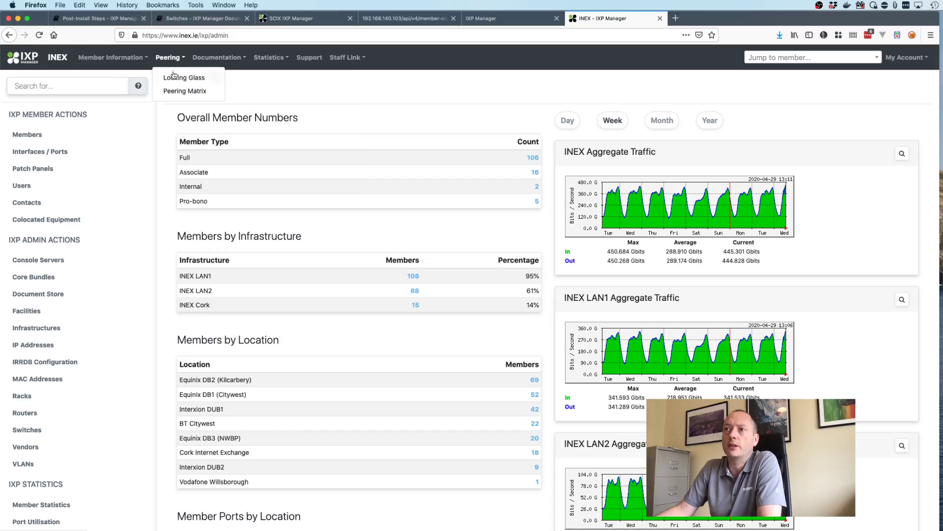
{"action": "left_click", "coordinate": [173, 91]}
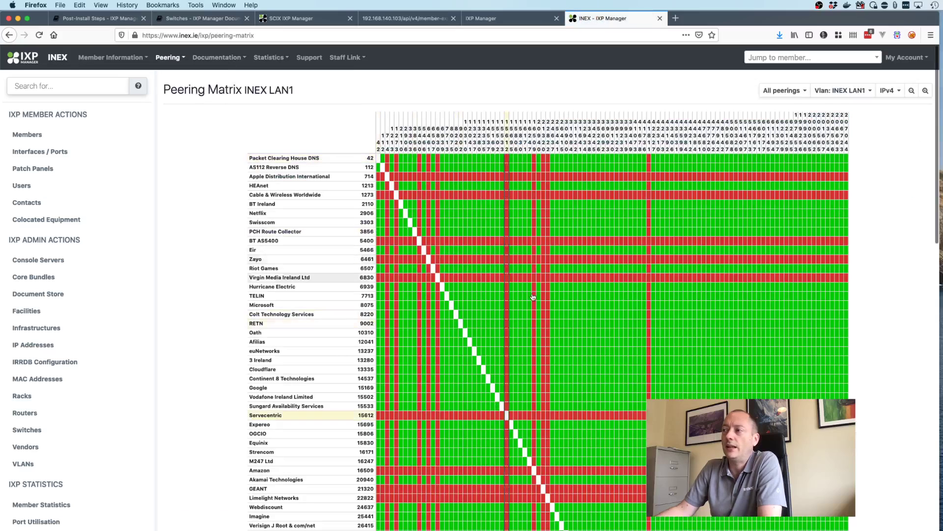
{"action": "left_click", "coordinate": [847, 93]}
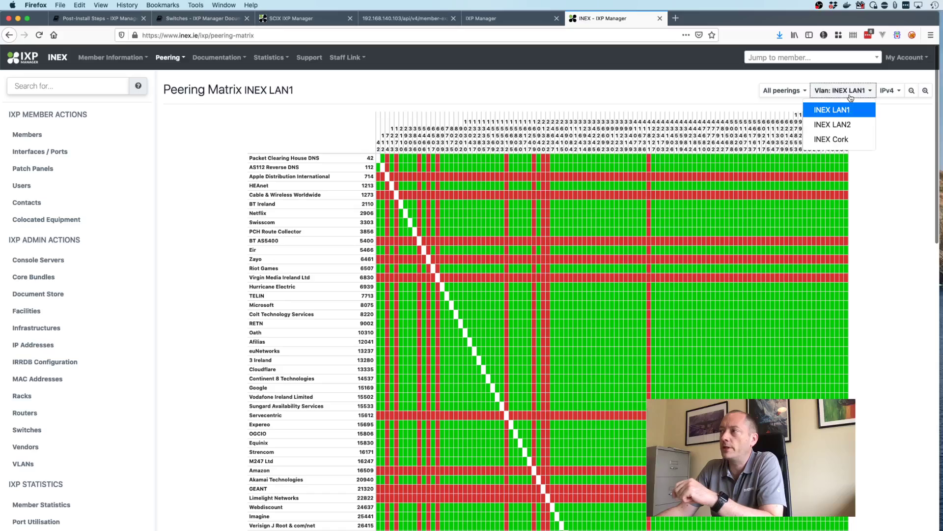
{"action": "left_click", "coordinate": [839, 142]}
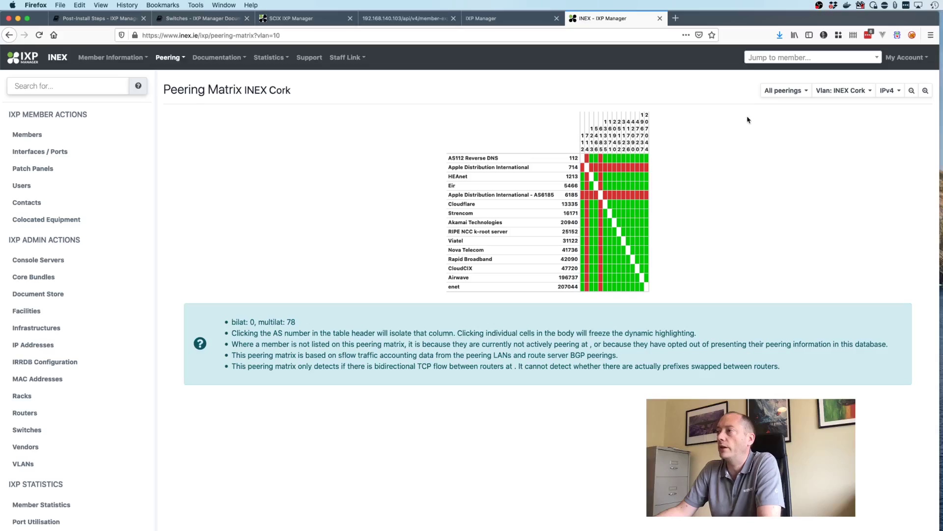
- Switch the peering matrix to the INEX LAN2 VLAN and look through its members' peerings
{"action": "left_click", "coordinate": [777, 92]}
{"action": "left_click", "coordinate": [826, 93]}
{"action": "left_click", "coordinate": [829, 126]}
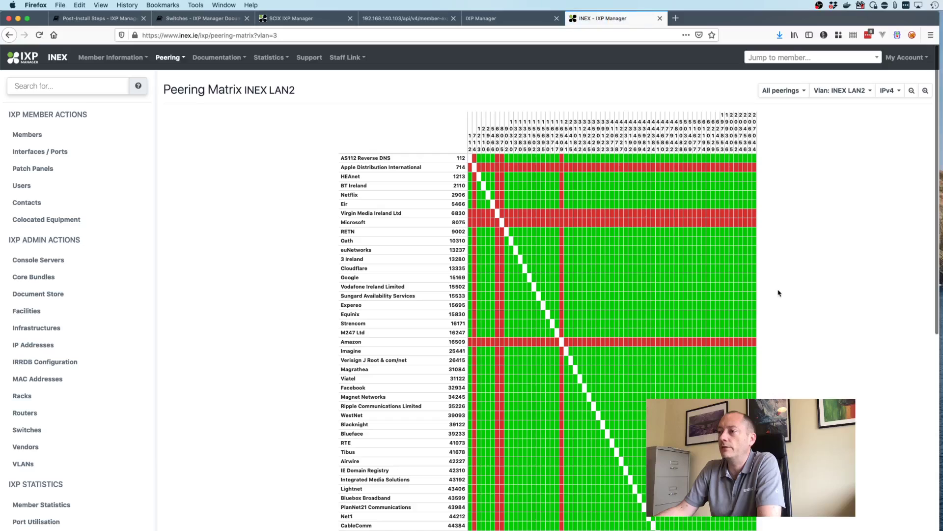
{"action": "scroll", "coordinate": [780, 275], "scroll_direction": "down", "scroll_amount": 5}
{"action": "scroll", "coordinate": [778, 293], "scroll_direction": "up", "scroll_amount": 5}
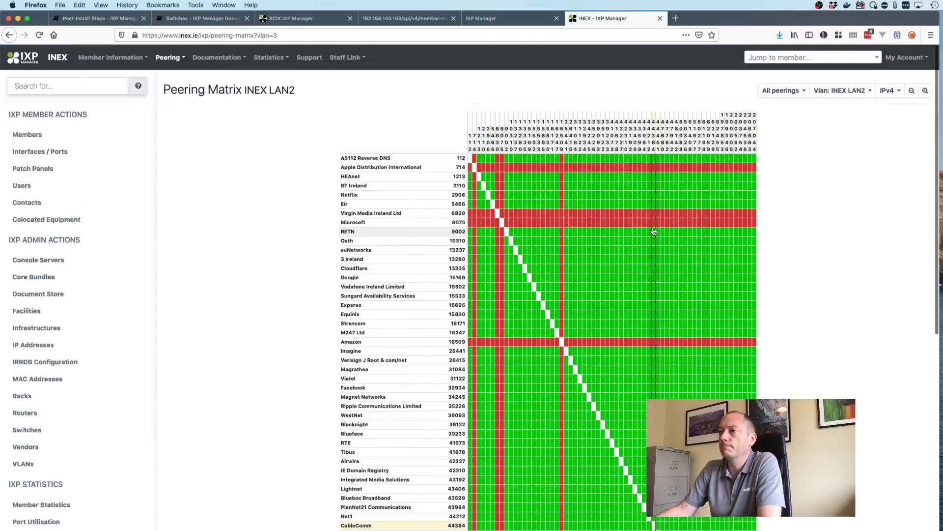
- Filter the INEX LAN2 peering matrix to bilateral peerings and then to route server peerings
{"action": "left_click", "coordinate": [794, 92]}
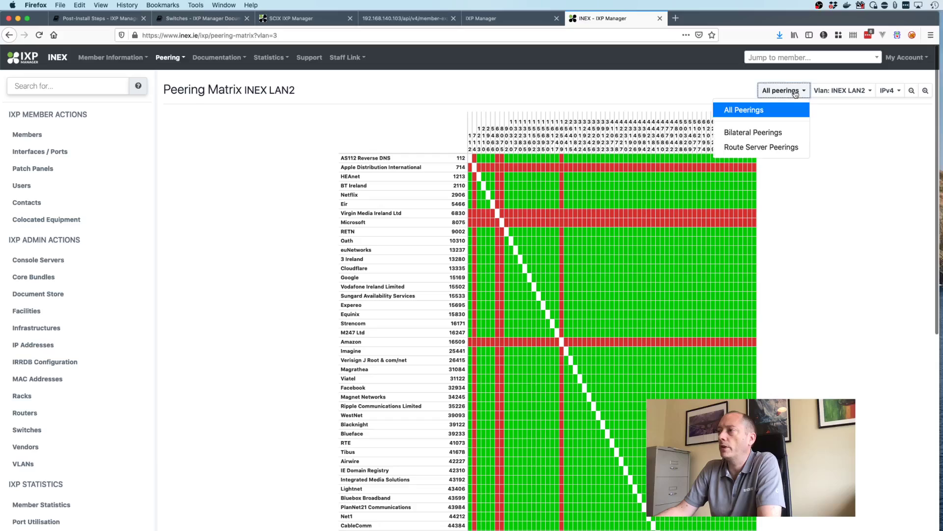
{"action": "left_click", "coordinate": [777, 134]}
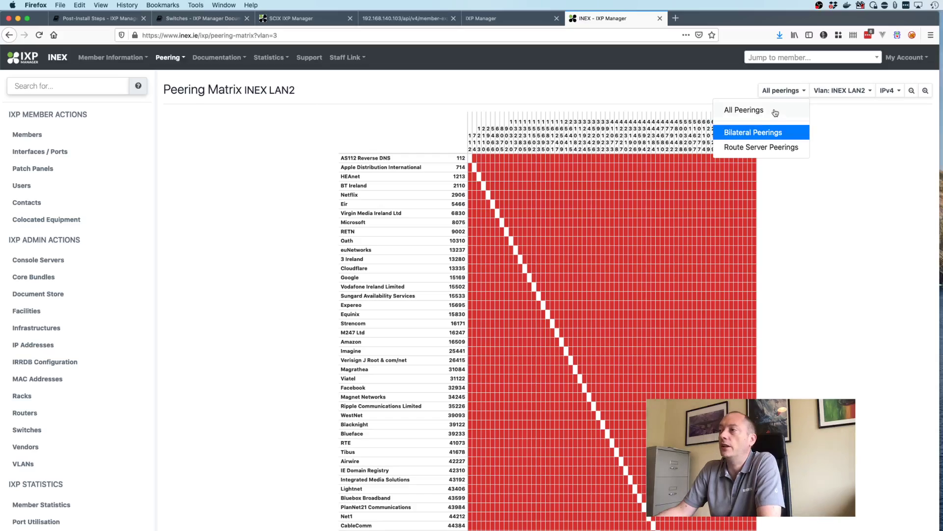
{"action": "left_click", "coordinate": [775, 282]}
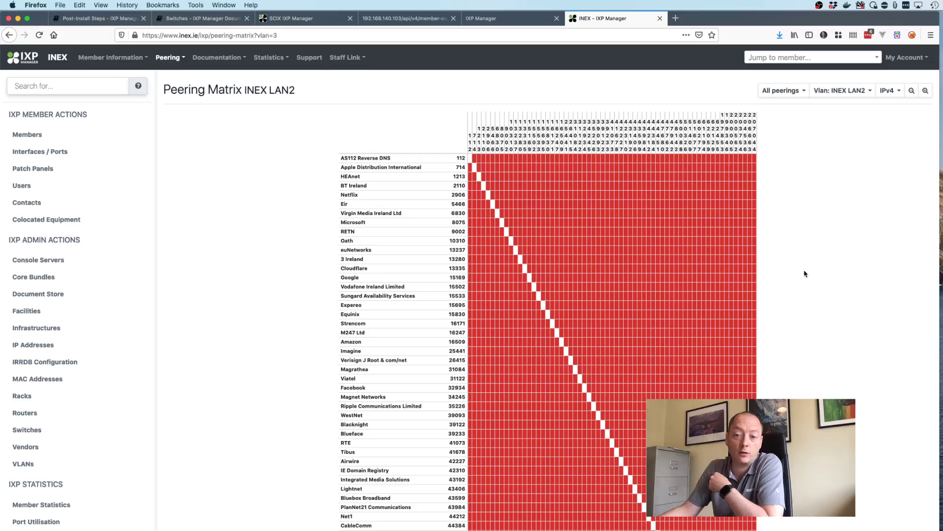
{"action": "left_click", "coordinate": [783, 90]}
{"action": "left_click", "coordinate": [778, 147]}
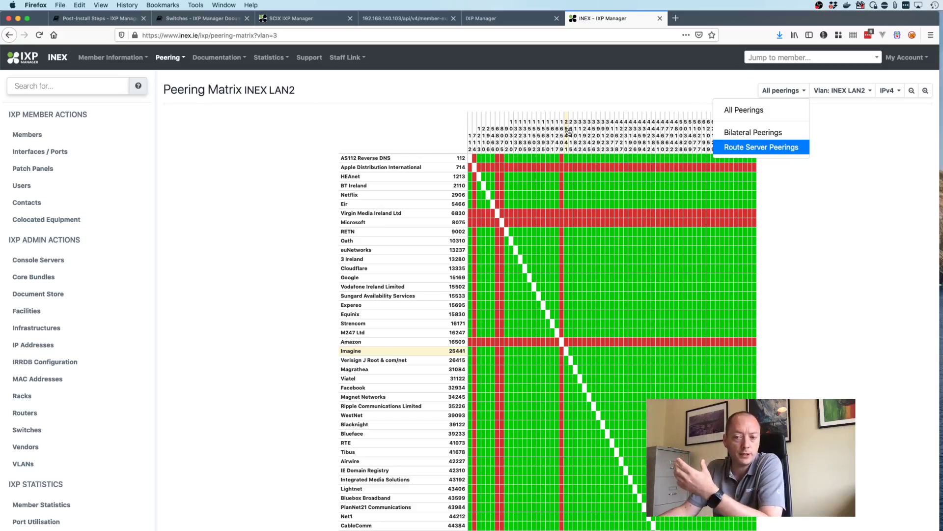
- Return to the SCIX IXP Manager's add VLAN form and submit the INEX LAN1 VLAN
{"action": "left_click", "coordinate": [492, 18]}
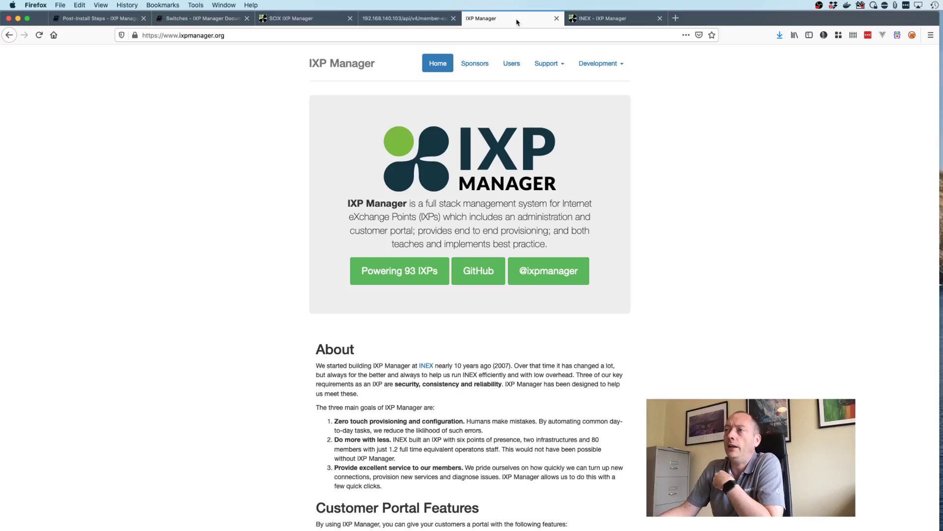
{"action": "left_click", "coordinate": [421, 20]}
{"action": "left_click", "coordinate": [290, 19]}
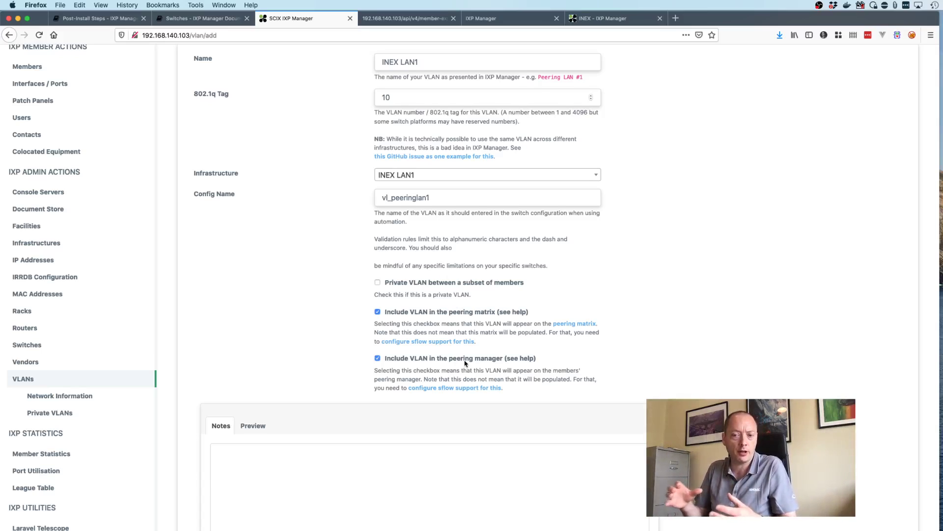
{"action": "scroll", "coordinate": [694, 359], "scroll_direction": "down", "scroll_amount": 5}
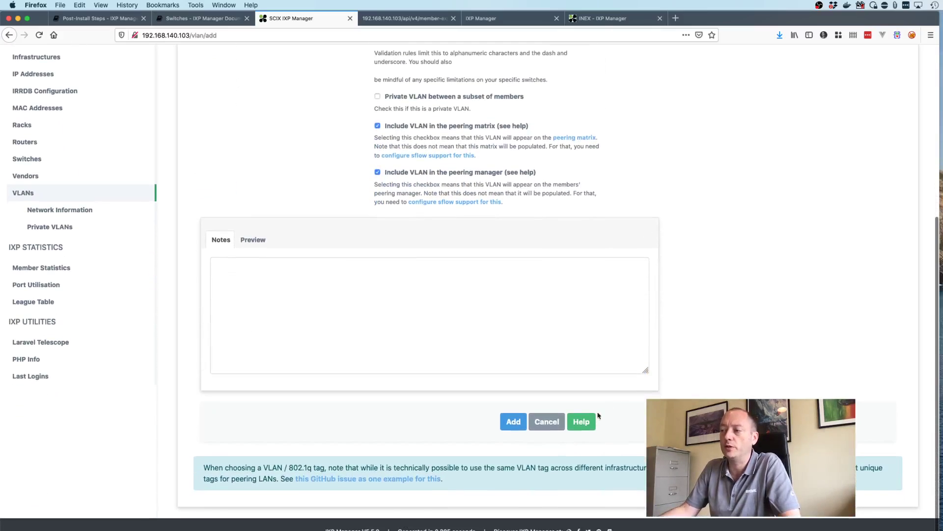
{"action": "left_click", "coordinate": [509, 420]}
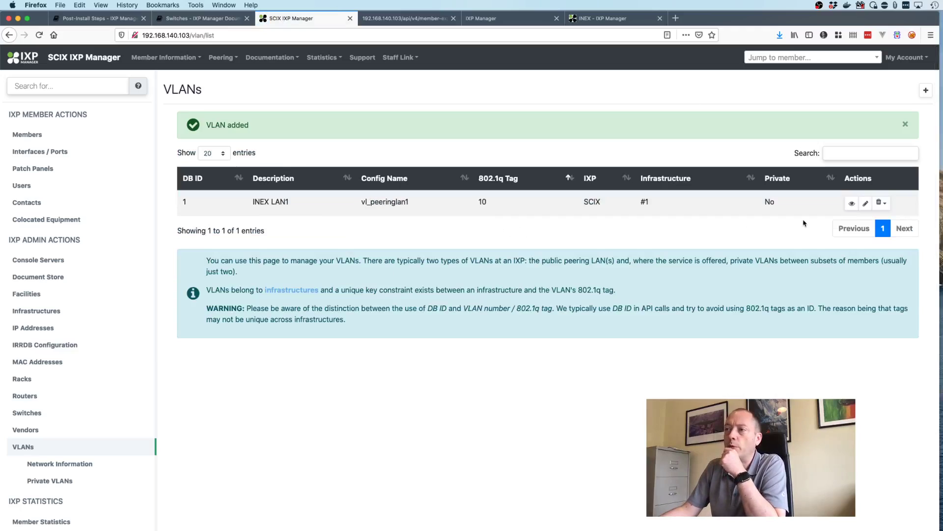
- Show the delete options available for the INEX LAN1 VLAN without choosing one
{"action": "left_click", "coordinate": [881, 202]}
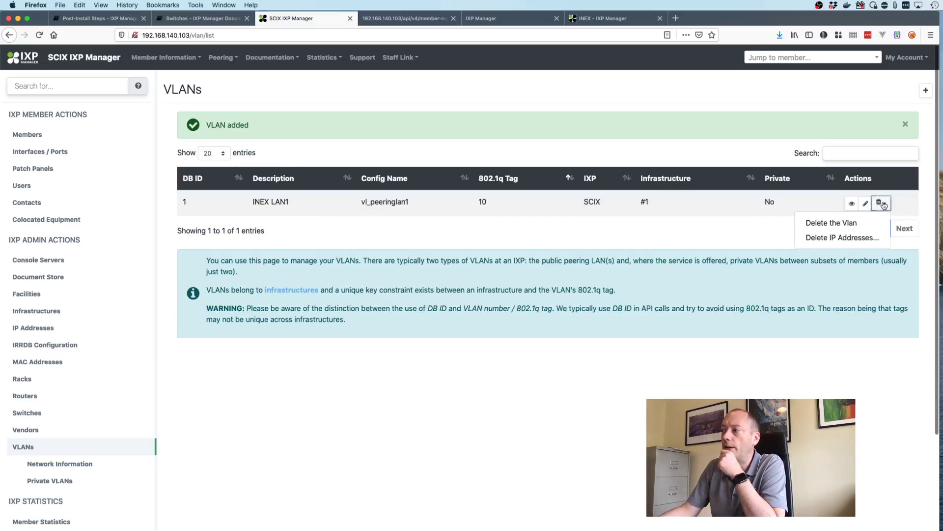
{"action": "left_click", "coordinate": [690, 231]}
{"action": "left_click", "coordinate": [882, 203]}
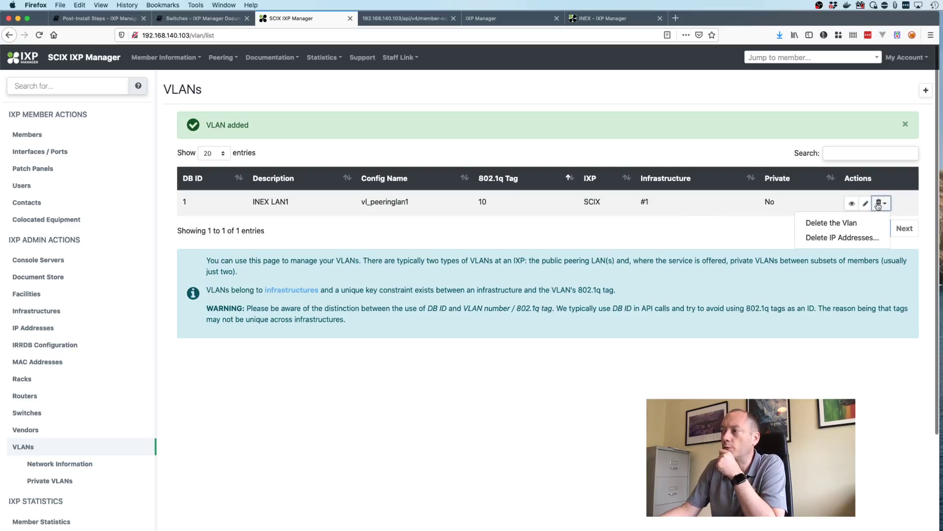
{"action": "left_click", "coordinate": [676, 256]}
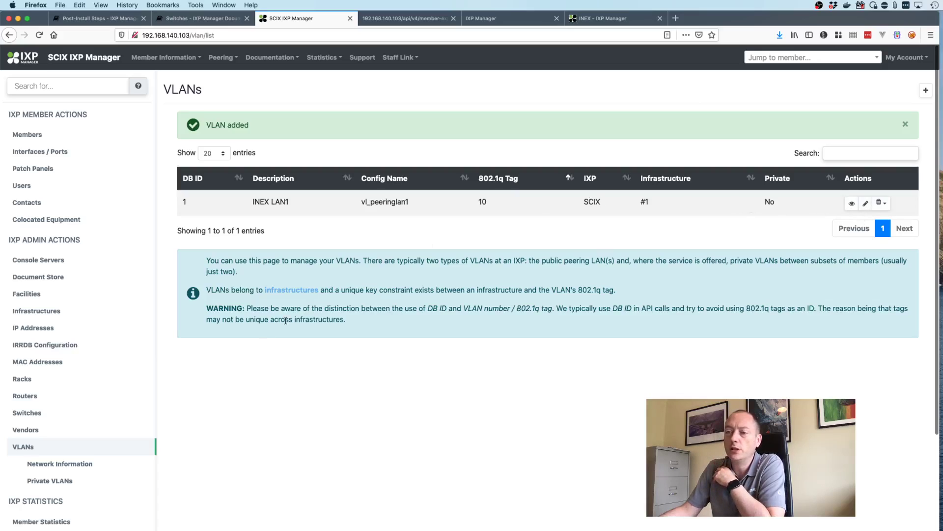
- Add IPv4 network information for the INEX LAN1 VLAN with network address 192.0.2.0 and mask length 24
{"action": "left_click", "coordinate": [70, 468]}
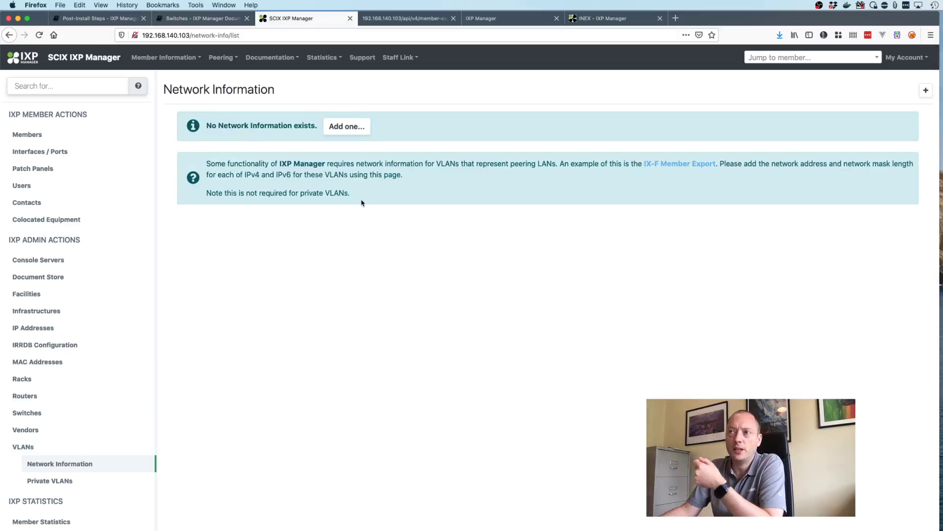
{"action": "left_click", "coordinate": [346, 128]}
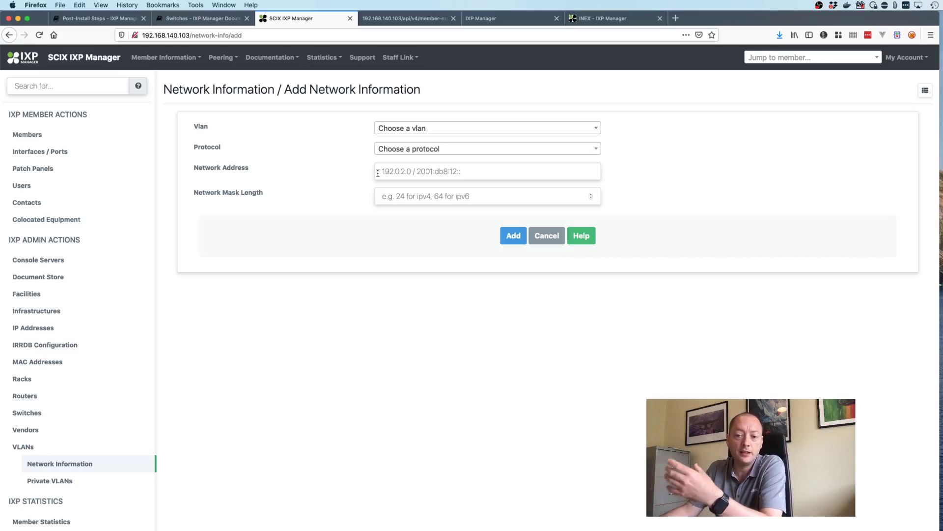
{"action": "left_click", "coordinate": [434, 128]}
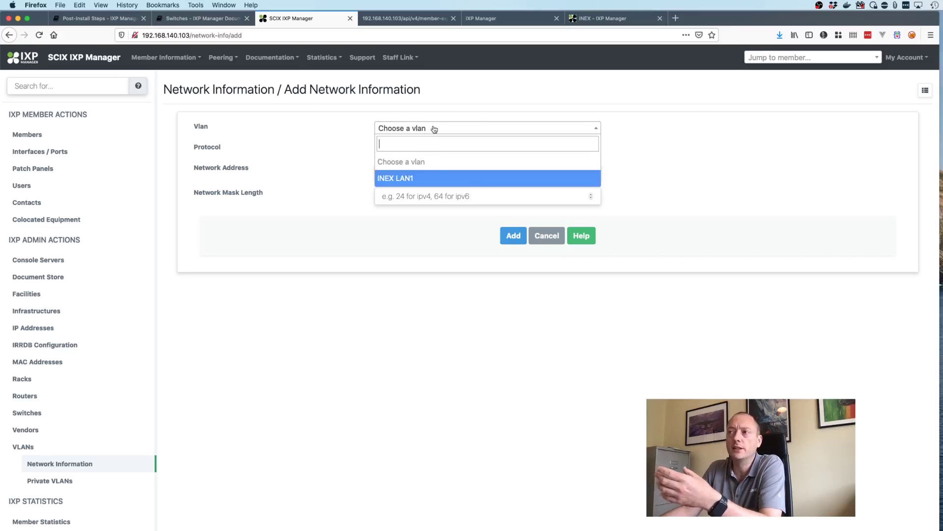
{"action": "left_click", "coordinate": [414, 178]}
{"action": "left_click", "coordinate": [424, 153]}
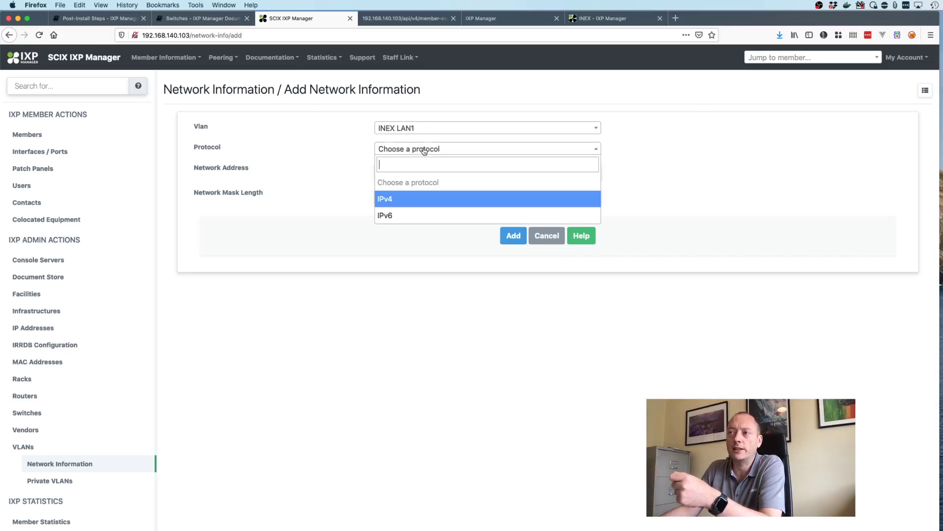
{"action": "left_click", "coordinate": [411, 198]}
{"action": "left_click", "coordinate": [415, 172]}
{"action": "type", "text": "192.0.2.0"}
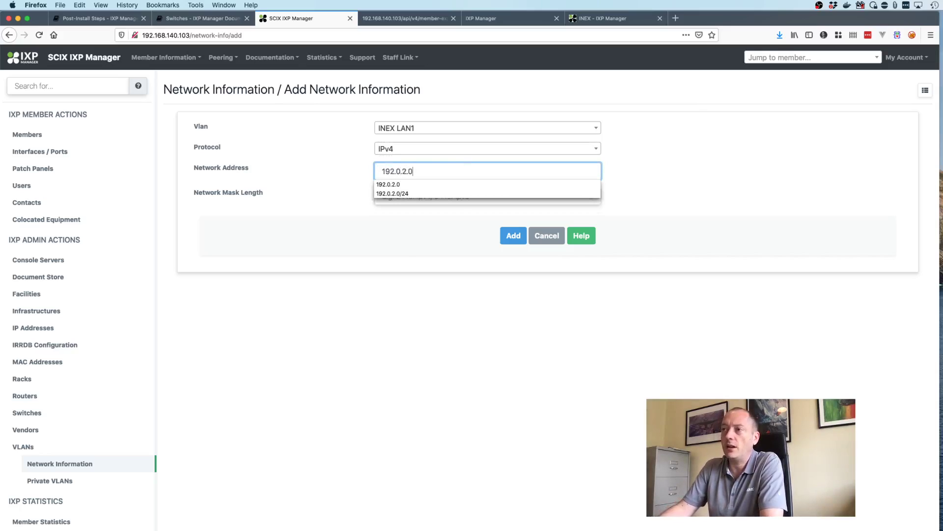
{"action": "key", "text": "Tab"}
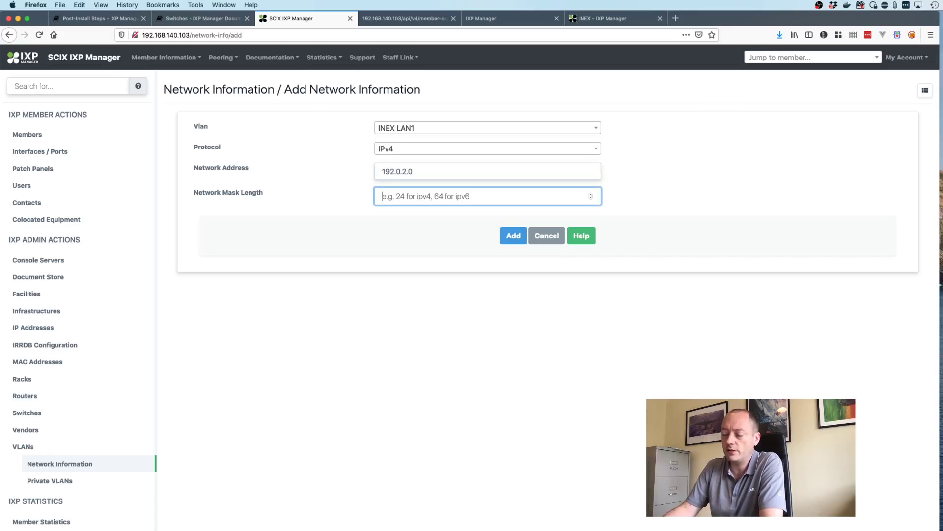
{"action": "type", "text": "24"}
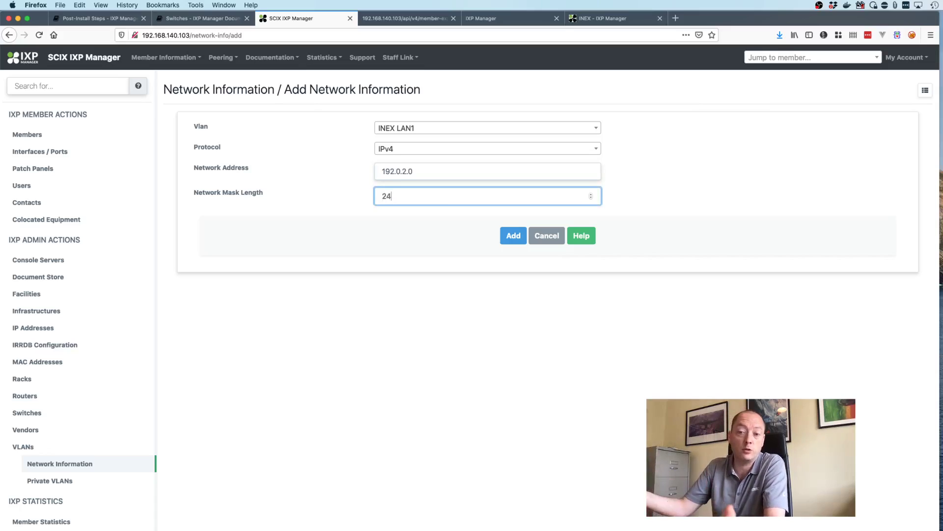
{"action": "left_click", "coordinate": [513, 236]}
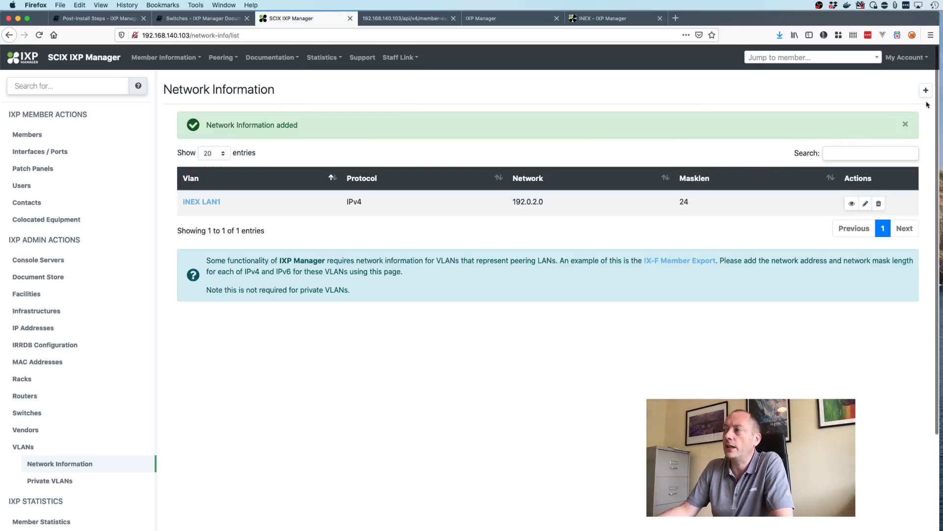
- Add IPv6 network information for the INEX LAN1 VLAN with network address 2001:db8:0:10:: and mask length 64
{"action": "left_click", "coordinate": [926, 92]}
{"action": "left_click", "coordinate": [421, 130]}
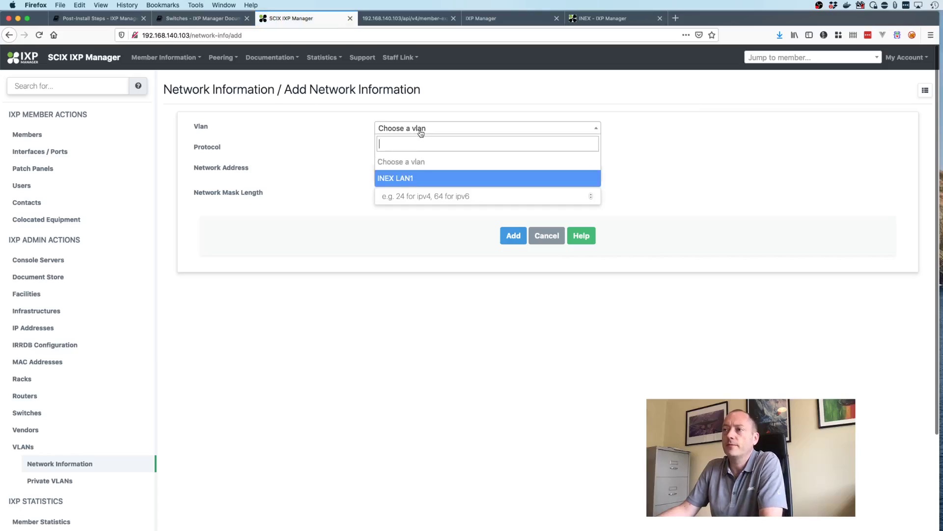
{"action": "left_click", "coordinate": [411, 179]}
{"action": "left_click", "coordinate": [412, 156]}
{"action": "left_click", "coordinate": [401, 211]}
{"action": "left_click", "coordinate": [404, 176]}
{"action": "type", "text": "2"}
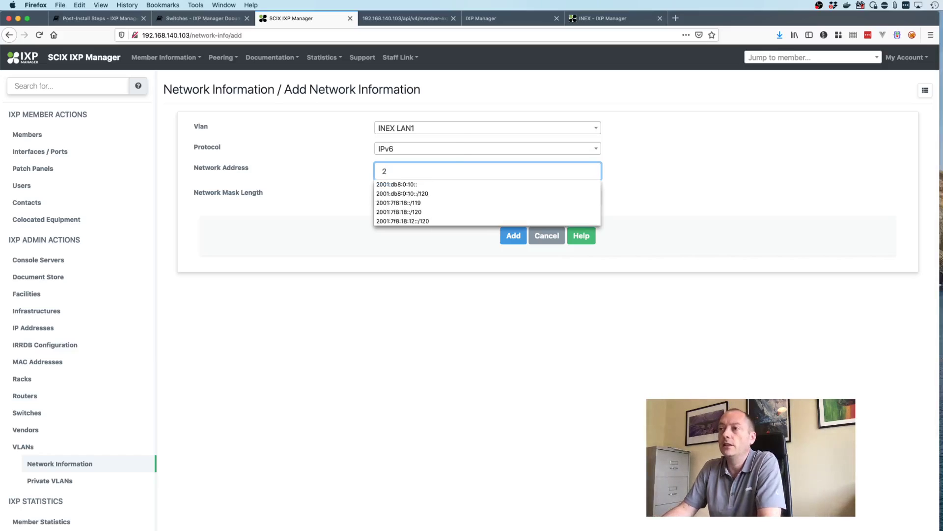
{"action": "key", "text": "Return"}
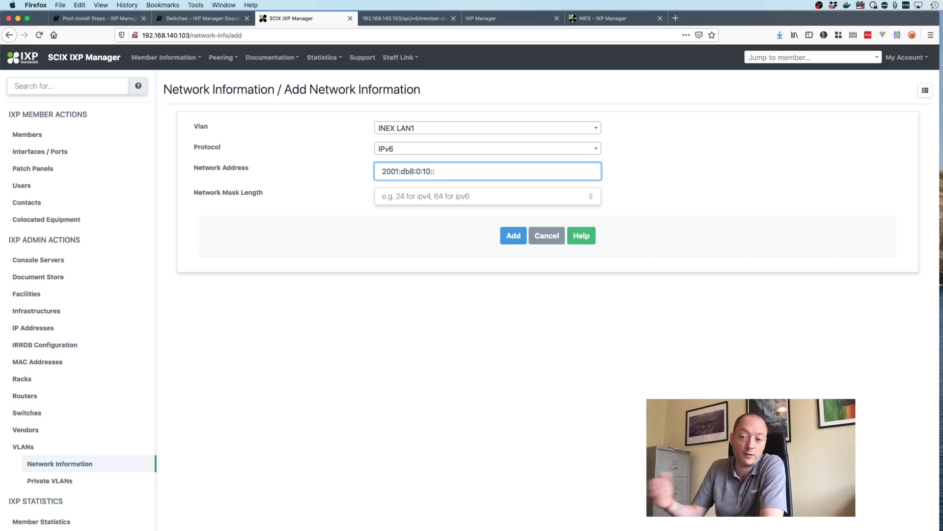
{"action": "key", "text": "Tab"}
{"action": "type", "text": "64"}
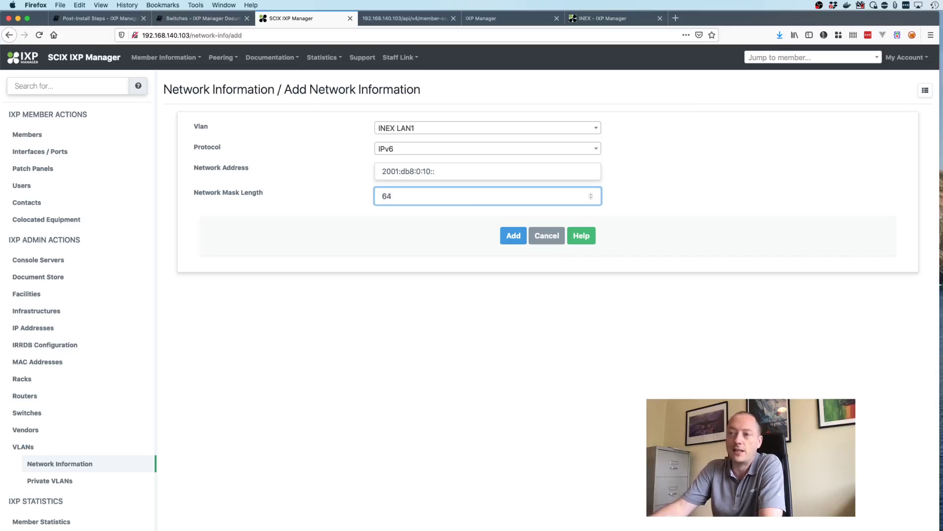
{"action": "left_click", "coordinate": [514, 236]}
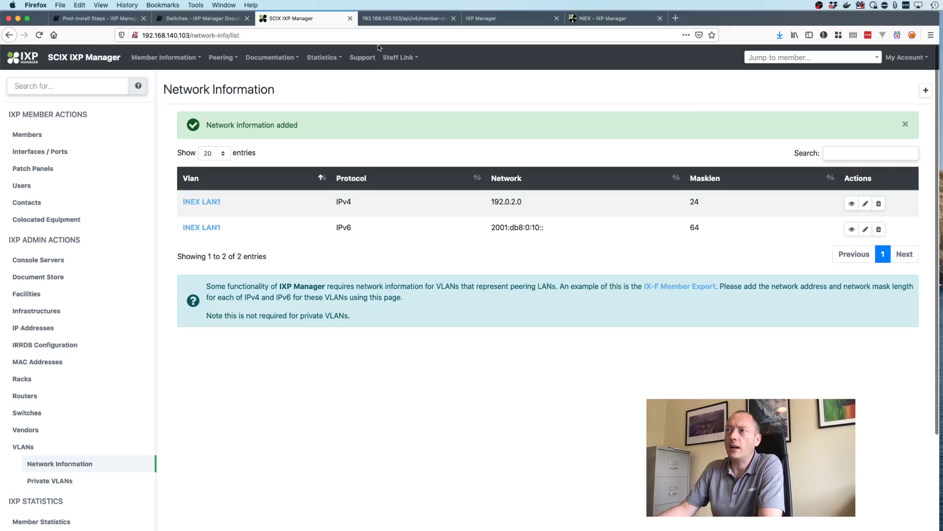
- Reload the IX-F member export and check its VLAN section for the IPv4 and IPv6 prefixes
{"action": "left_click", "coordinate": [388, 22]}
{"action": "left_click", "coordinate": [379, 36]}
{"action": "key", "text": "Return"}
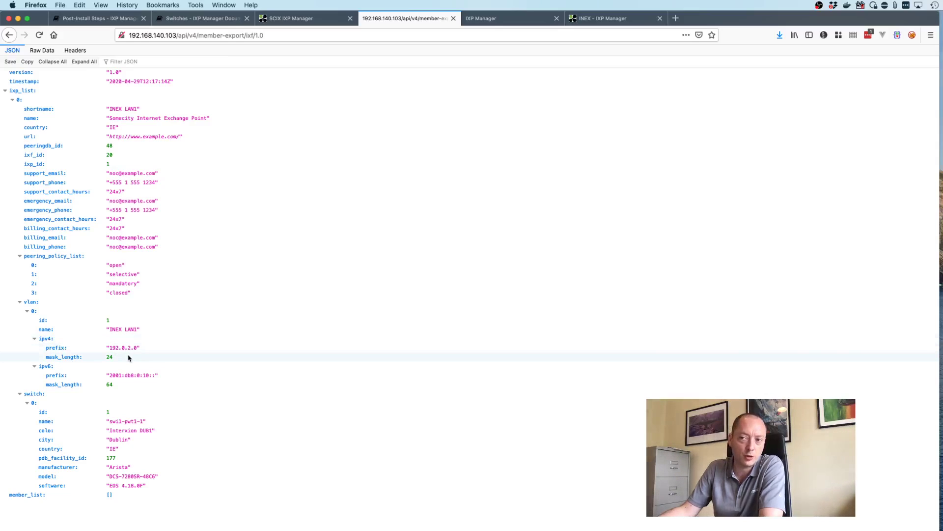
{"action": "key", "text": "super+Tab"}
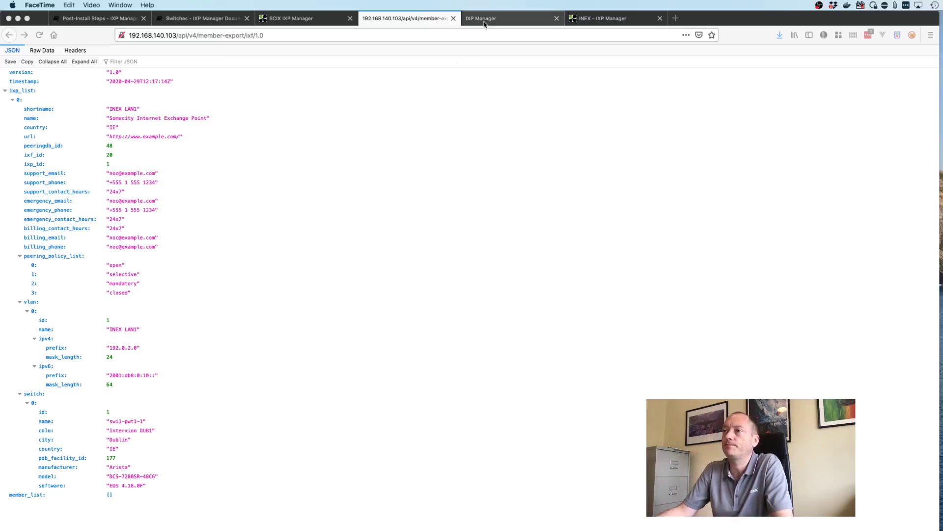
- Go back to the post-install documentation and highlight step 6 on adding peering IP addresses
{"action": "left_click", "coordinate": [320, 19]}
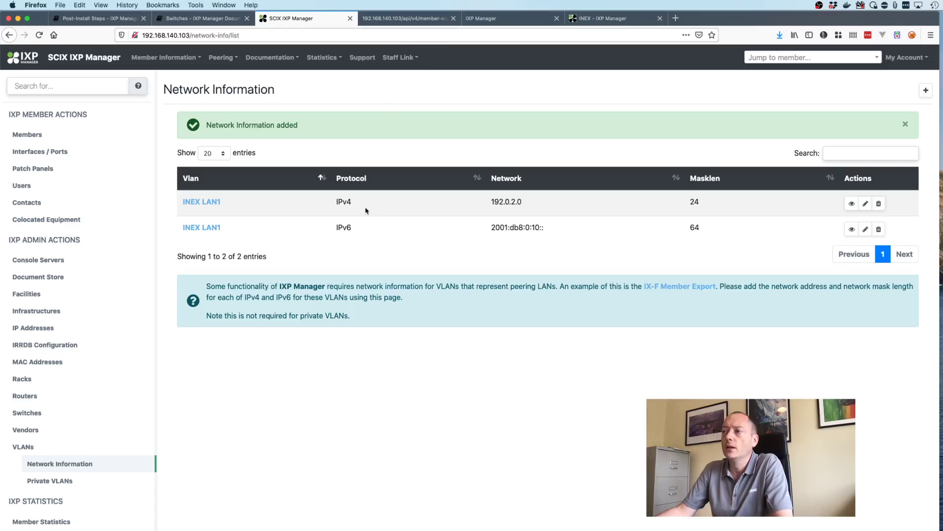
{"action": "left_click", "coordinate": [107, 19]}
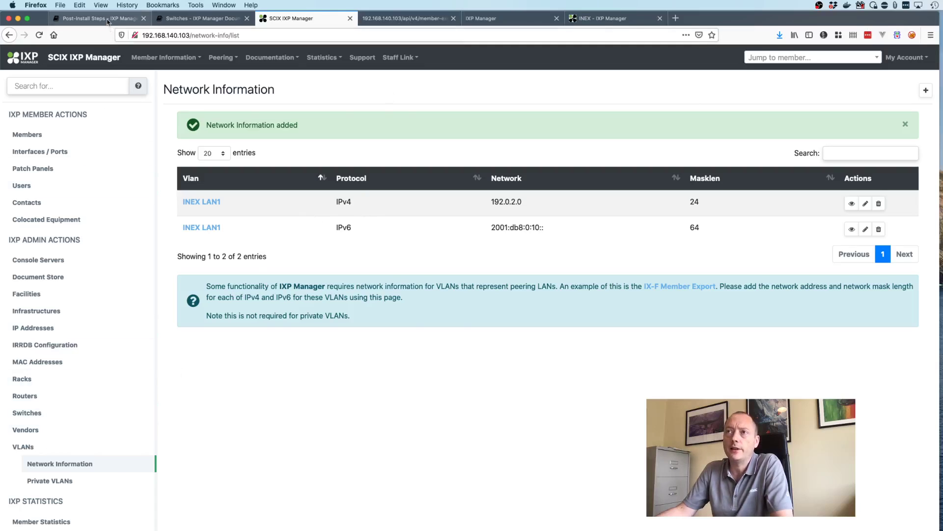
{"action": "scroll", "coordinate": [237, 385], "scroll_direction": "down", "scroll_amount": 2}
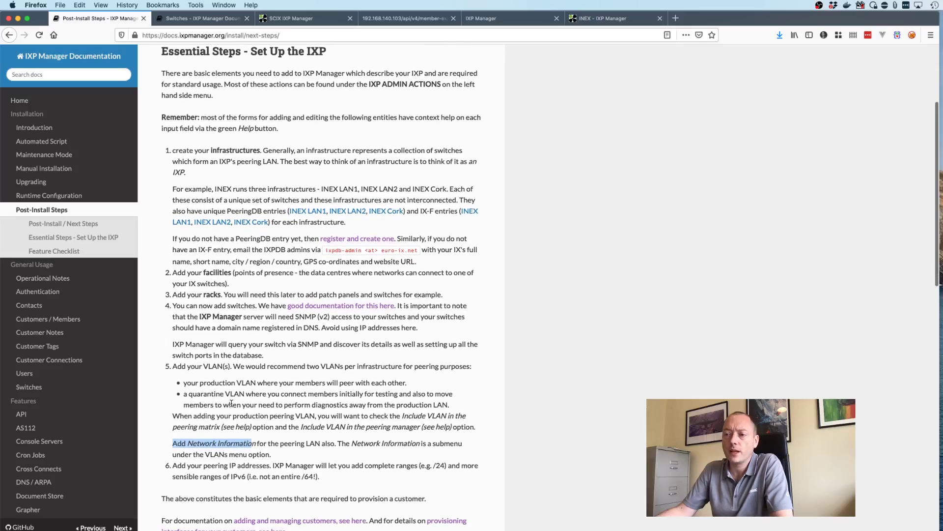
{"action": "triple_click", "coordinate": [225, 466]}
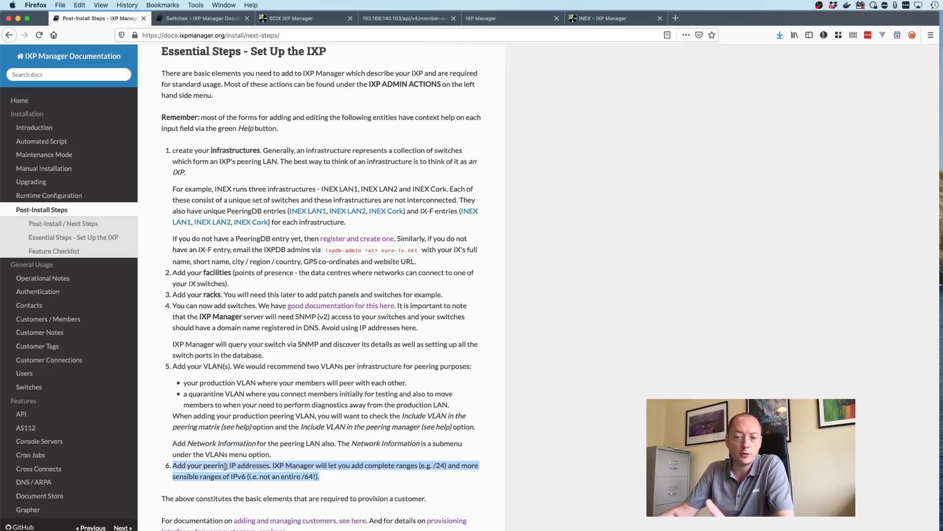
- Open the IPv4 address list in SCIX IXP Manager for the INEX LAN1 VLAN
{"action": "left_click", "coordinate": [295, 18]}
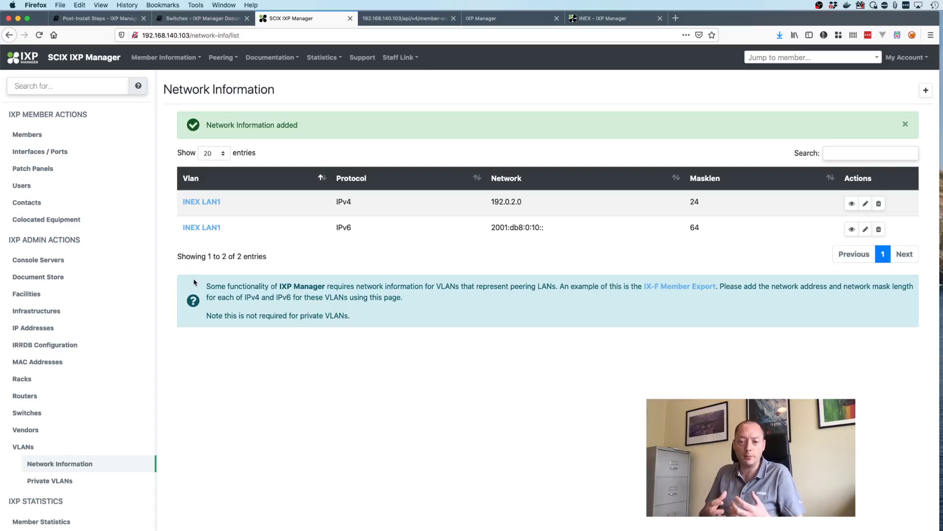
{"action": "left_click", "coordinate": [67, 328]}
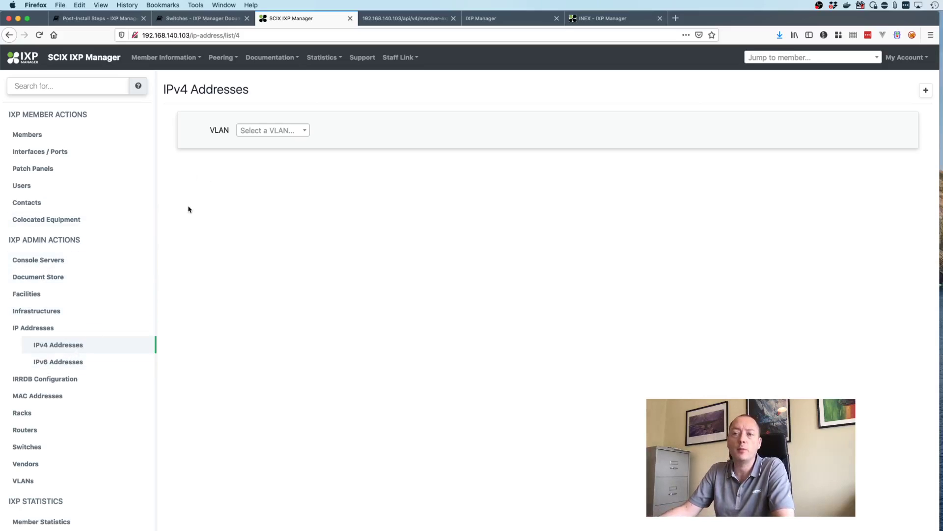
{"action": "left_click", "coordinate": [262, 130]}
{"action": "left_click", "coordinate": [264, 164]}
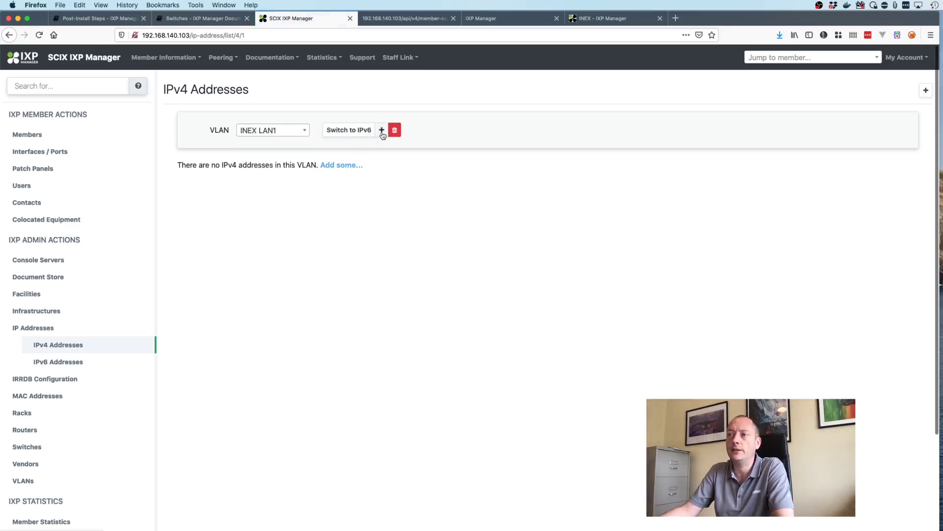
- Add the 192.0.2.8/29 subnet as IPv4 addresses for the INEX LAN1 VLAN
{"action": "left_click", "coordinate": [343, 165]}
{"action": "left_click", "coordinate": [362, 152]}
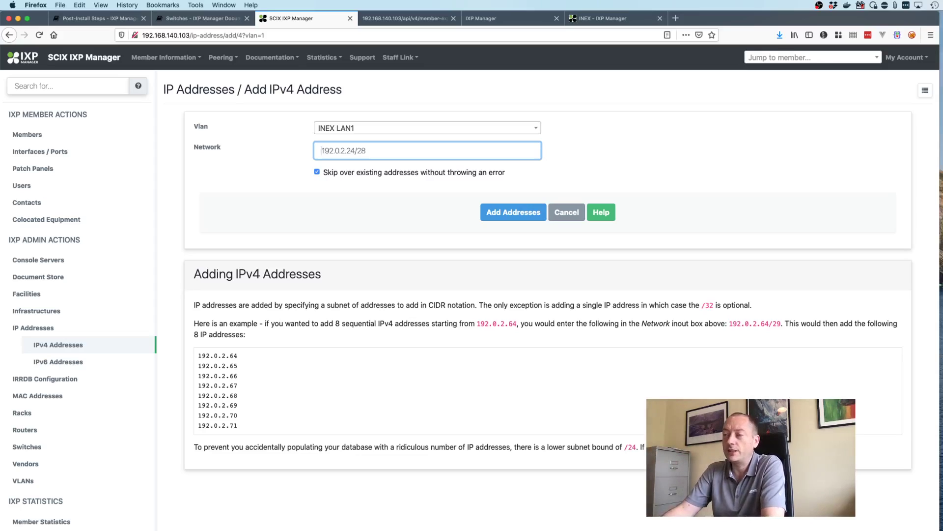
{"action": "type", "text": "19"}
{"action": "key", "text": "Down"}
{"action": "key", "text": "Return"}
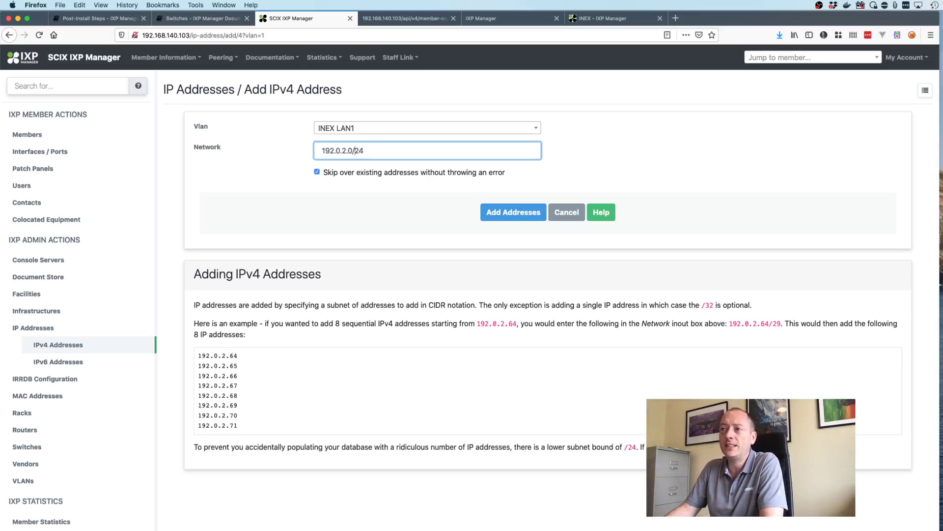
{"action": "key", "text": "shift+Left"}
{"action": "type", "text": "8"}
{"action": "key", "text": "End"}
{"action": "key", "text": "shift+Left"}
{"action": "type", "text": "9"}
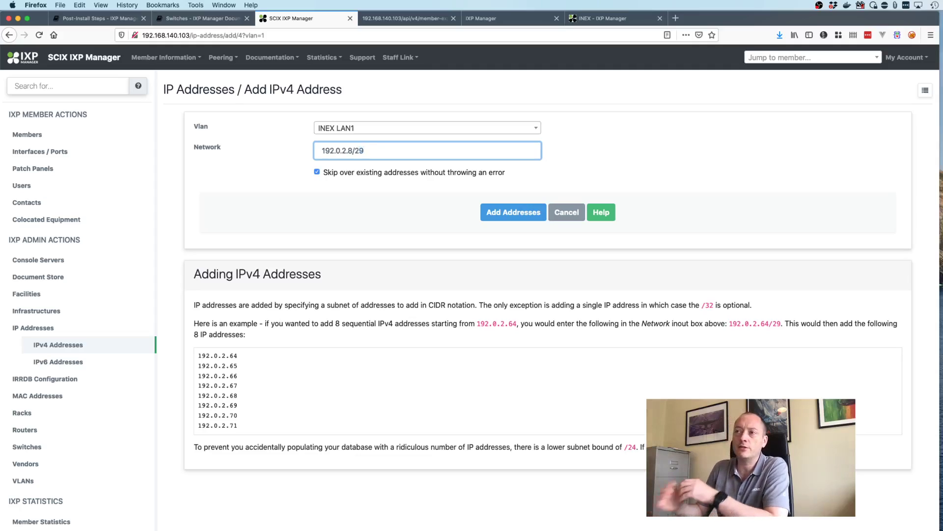
{"action": "left_click", "coordinate": [513, 208]}
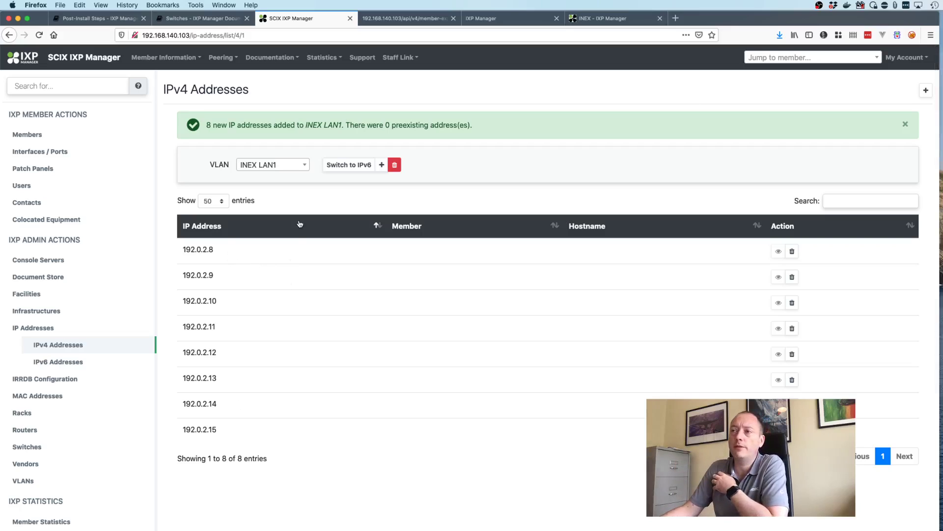
- Add the whole 192.0.2.0/24 subnet to the INEX LAN1 IPv4 addresses, skipping over existing addresses
{"action": "left_click", "coordinate": [382, 166]}
{"action": "left_click", "coordinate": [346, 152]}
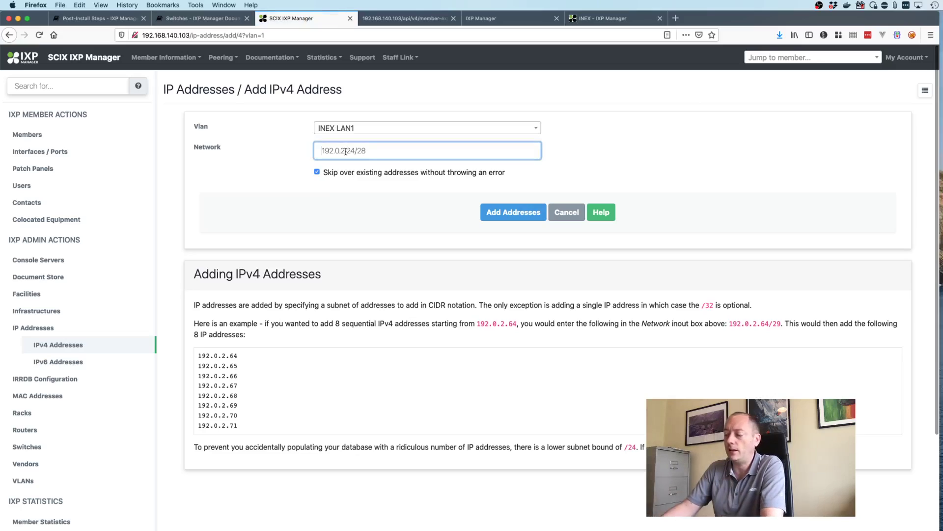
{"action": "type", "text": "19"}
{"action": "left_click", "coordinate": [332, 172]}
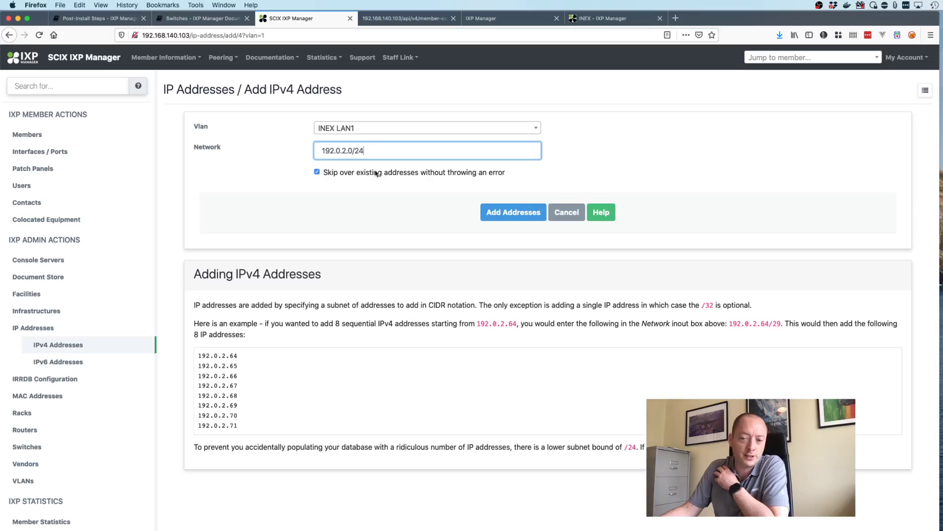
{"action": "left_click", "coordinate": [513, 211]}
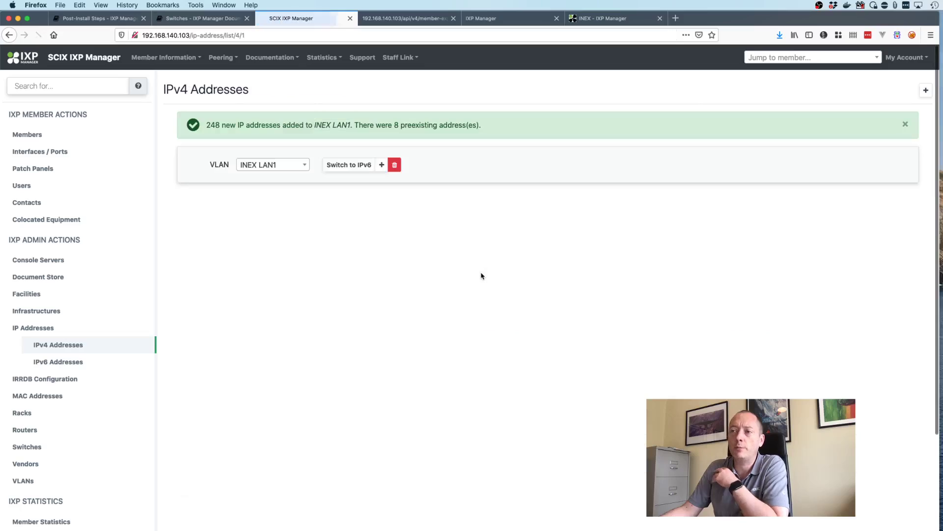
- Go to page 6 of the IPv4 address list and delete the broadcast address 192.0.2.255
{"action": "scroll", "coordinate": [284, 263], "scroll_direction": "down", "scroll_amount": 1}
{"action": "scroll", "coordinate": [284, 262], "scroll_direction": "down", "scroll_amount": 20}
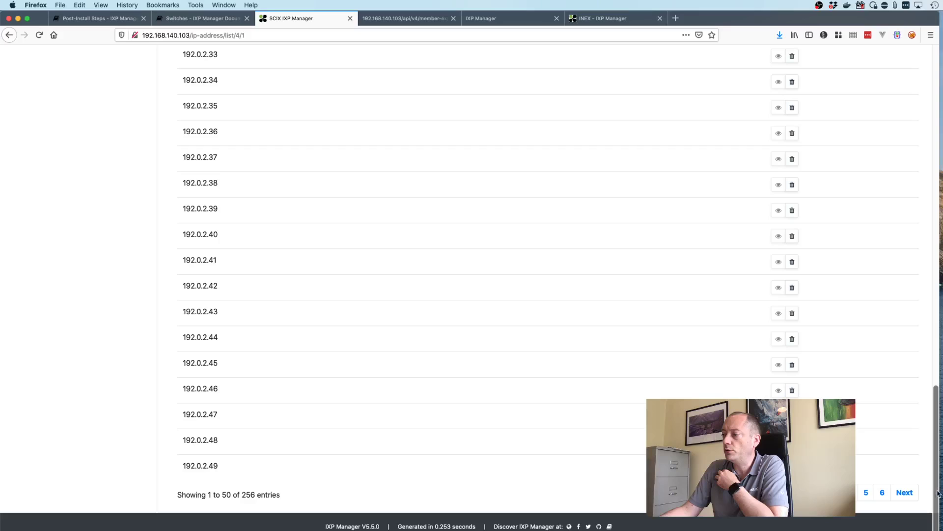
{"action": "left_click", "coordinate": [882, 493]}
{"action": "scroll", "coordinate": [244, 253], "scroll_direction": "up", "scroll_amount": 3}
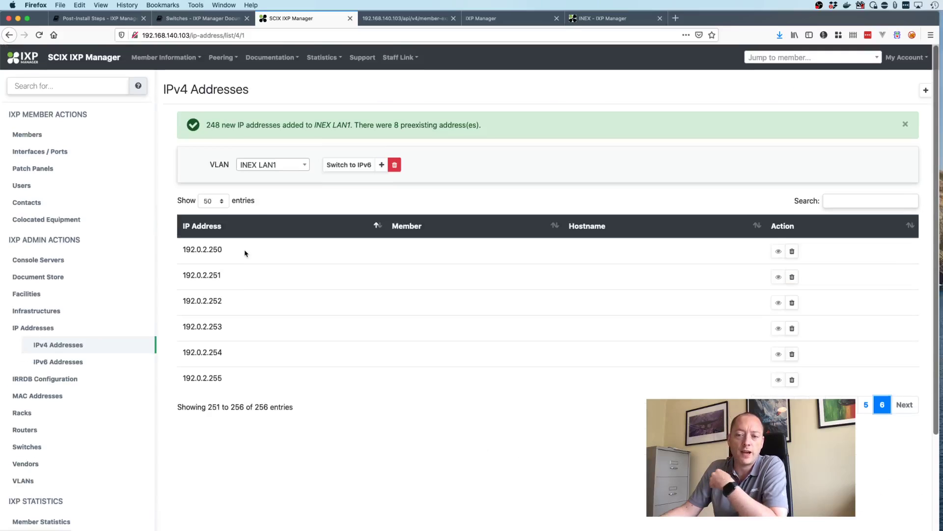
{"action": "scroll", "coordinate": [244, 253], "scroll_direction": "down", "scroll_amount": 3}
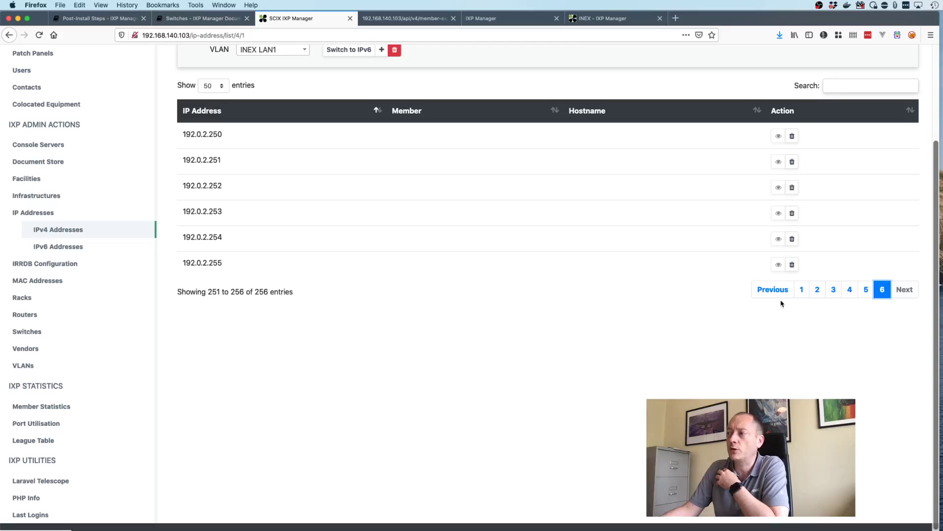
{"action": "left_click", "coordinate": [792, 264]}
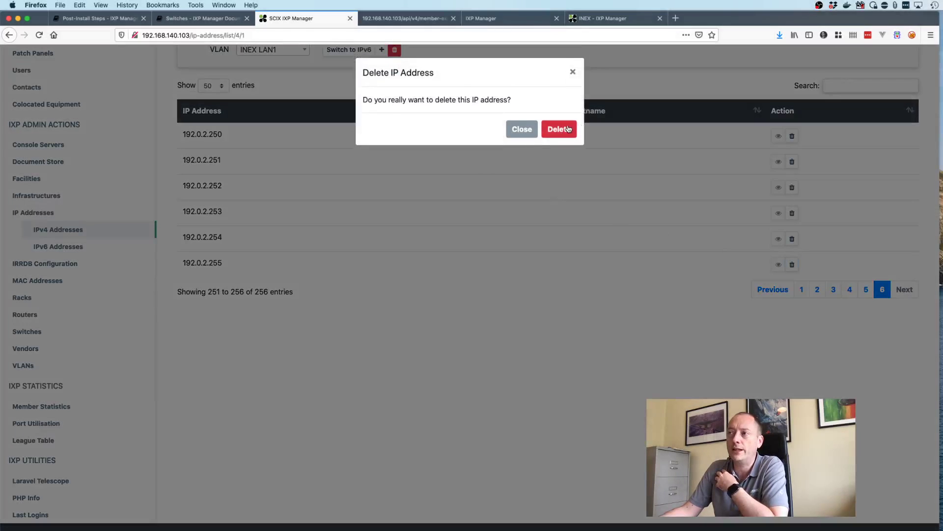
{"action": "left_click", "coordinate": [569, 129]}
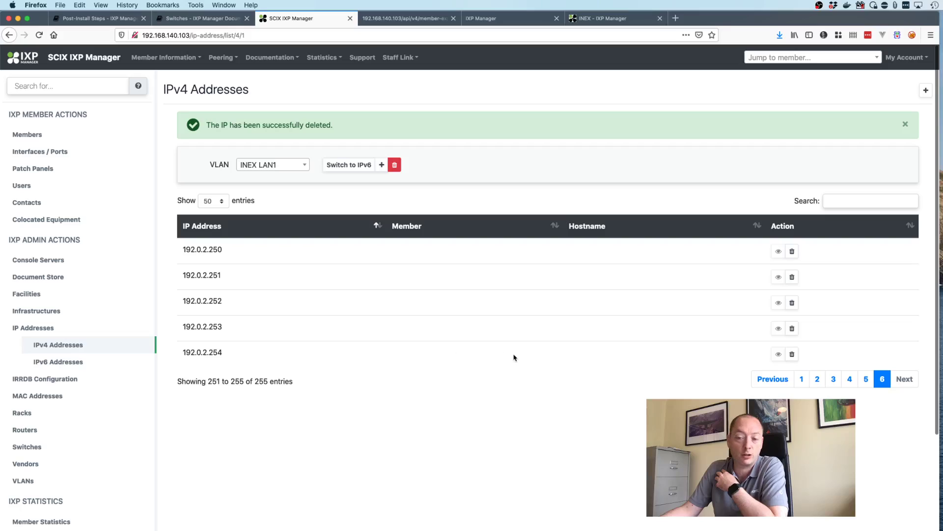
- Return to the first page of the IPv4 address list and delete the network address 192.0.2.0
{"action": "left_click", "coordinate": [801, 379]}
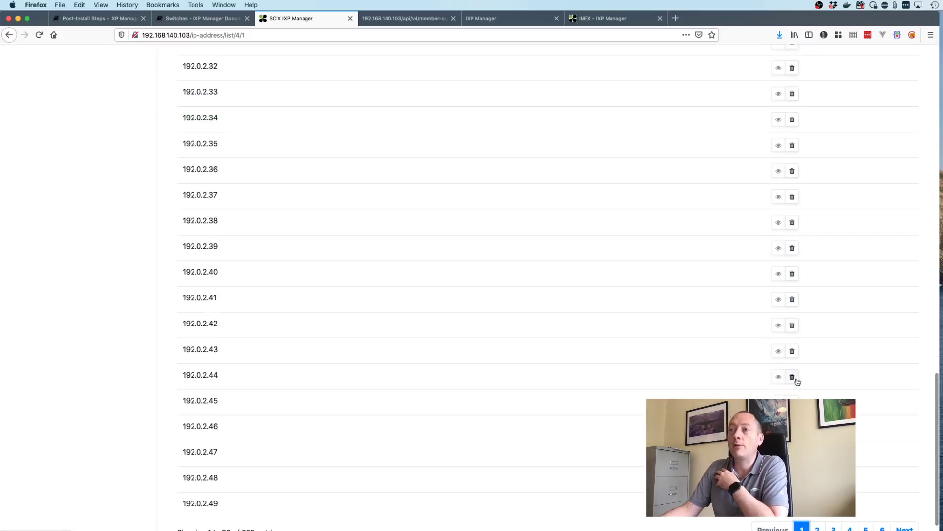
{"action": "left_click", "coordinate": [797, 254]}
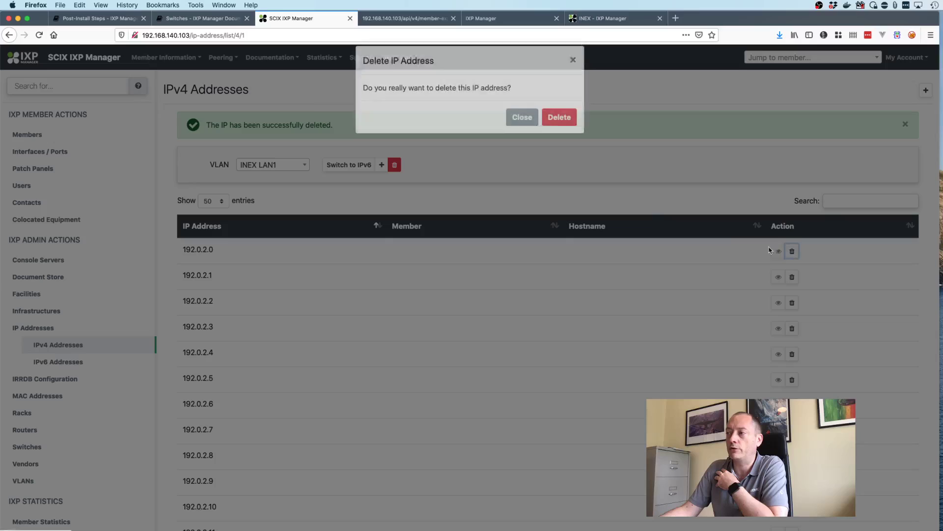
{"action": "left_click", "coordinate": [568, 128]}
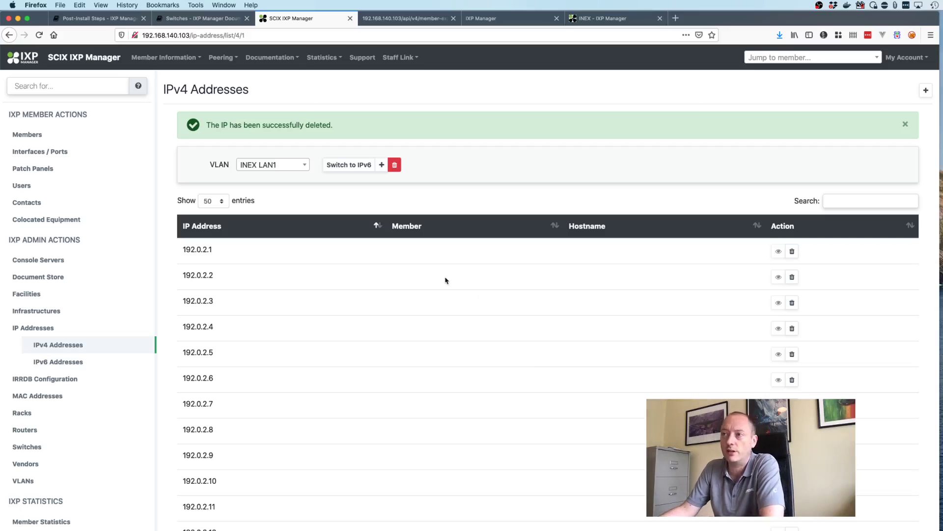
- Start adding IPv6 addresses for INEX LAN1, check the subnet bound in the notes, and set the network to 2001:db8:0:10::/120
{"action": "left_click", "coordinate": [354, 167]}
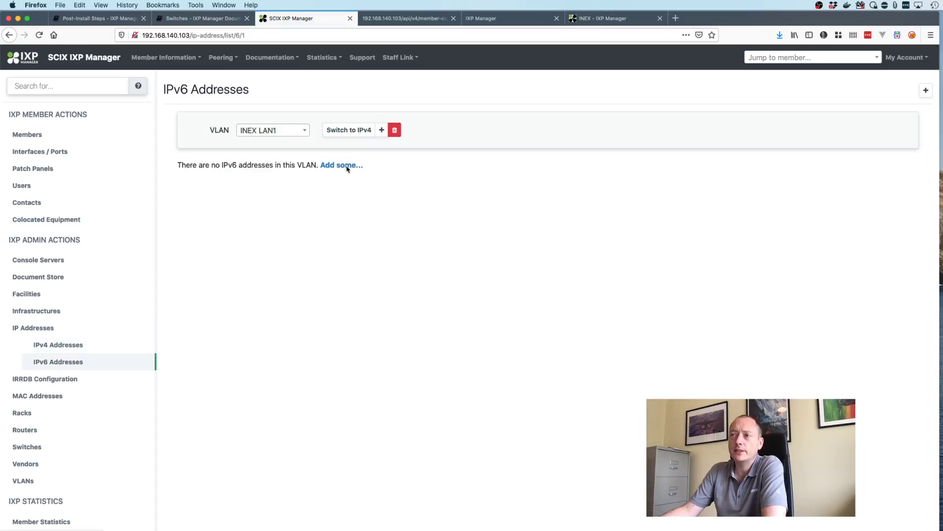
{"action": "left_click", "coordinate": [348, 166]}
{"action": "left_click", "coordinate": [347, 151]}
{"action": "type", "text": "2"}
{"action": "key", "text": "Down"}
{"action": "key", "text": "Return"}
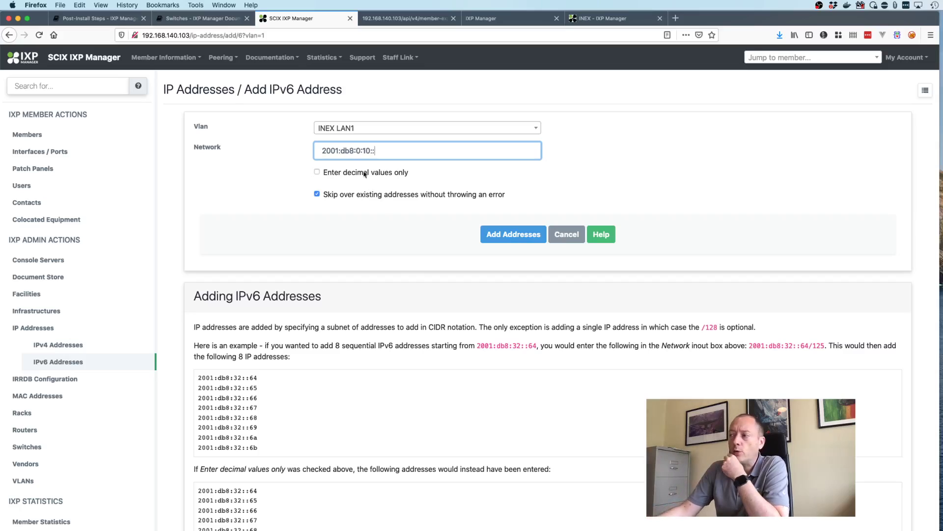
{"action": "scroll", "coordinate": [435, 338], "scroll_direction": "down", "scroll_amount": 5}
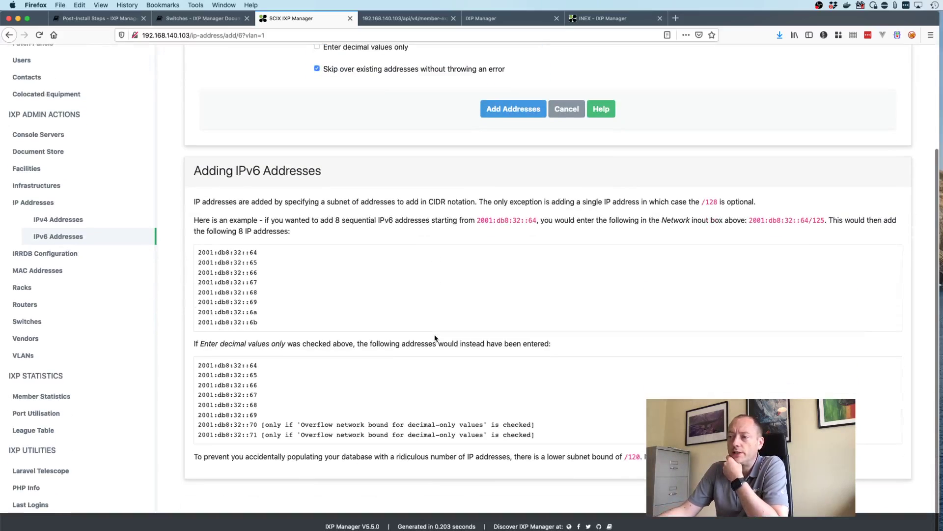
{"action": "left_click_drag", "start_coordinate": [286, 457], "coordinate": [416, 458]}
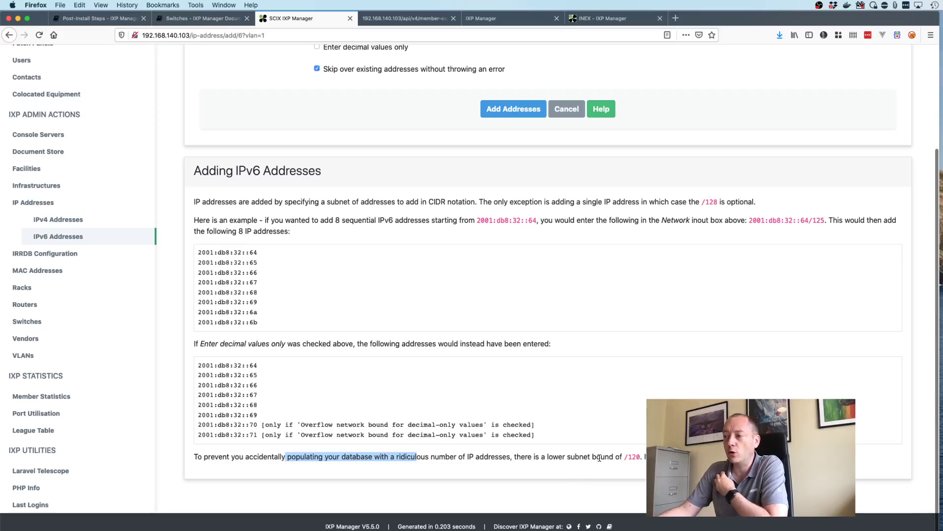
{"action": "double_click", "coordinate": [632, 458]}
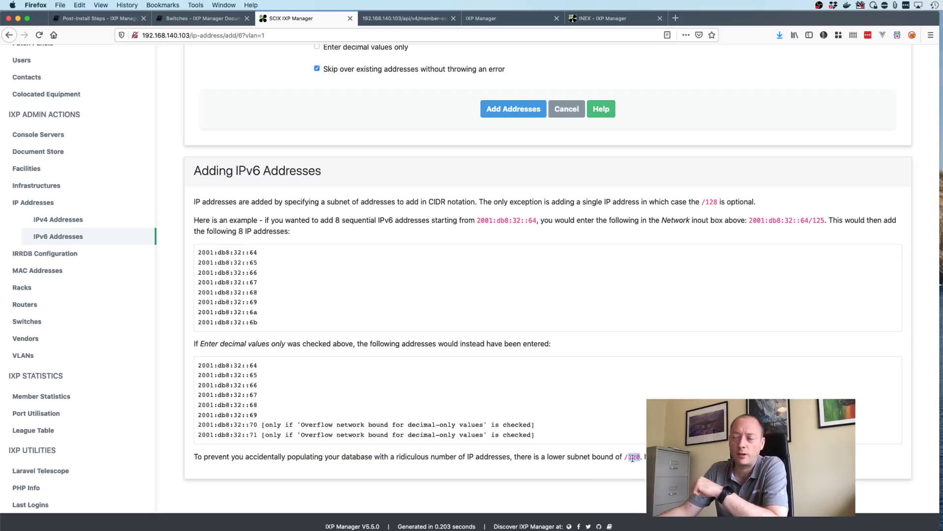
{"action": "scroll", "coordinate": [632, 464], "scroll_direction": "up", "scroll_amount": 5}
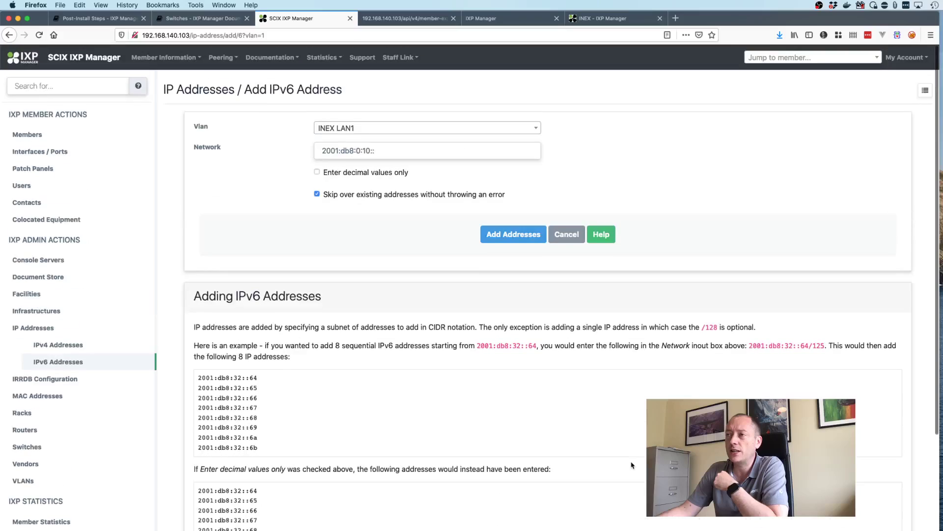
{"action": "left_click", "coordinate": [399, 149]}
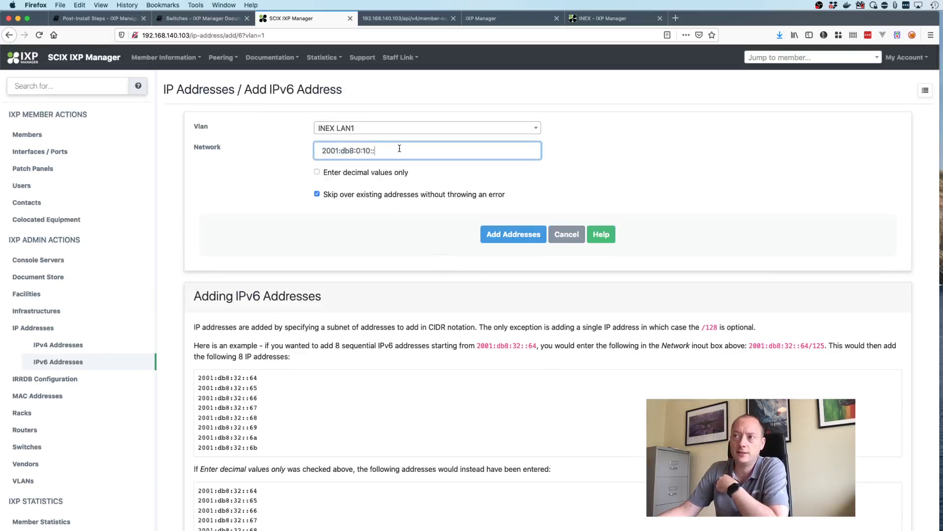
{"action": "type", "text": "/120"}
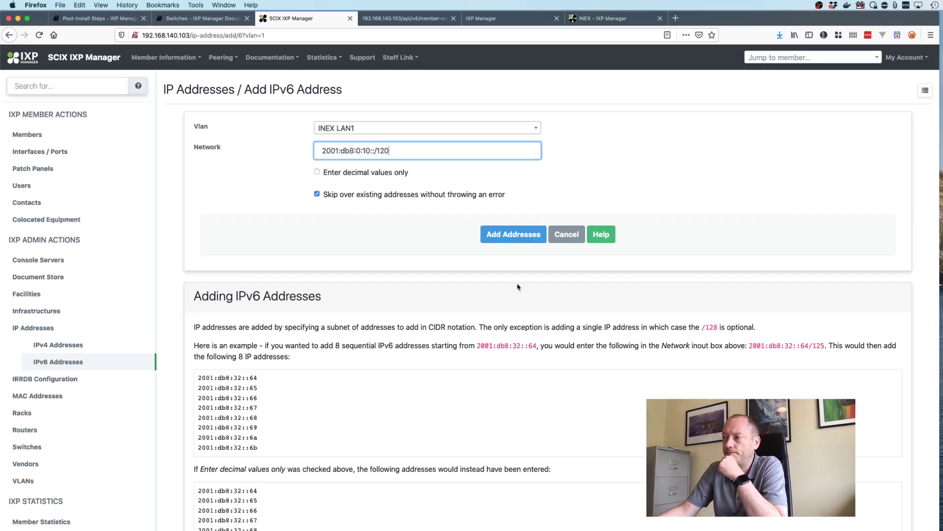
- Enable decimal values only for the IPv6 network, show the field help, and add the addresses with network bound overflow enabled
{"action": "scroll", "coordinate": [518, 286], "scroll_direction": "down", "scroll_amount": 5}
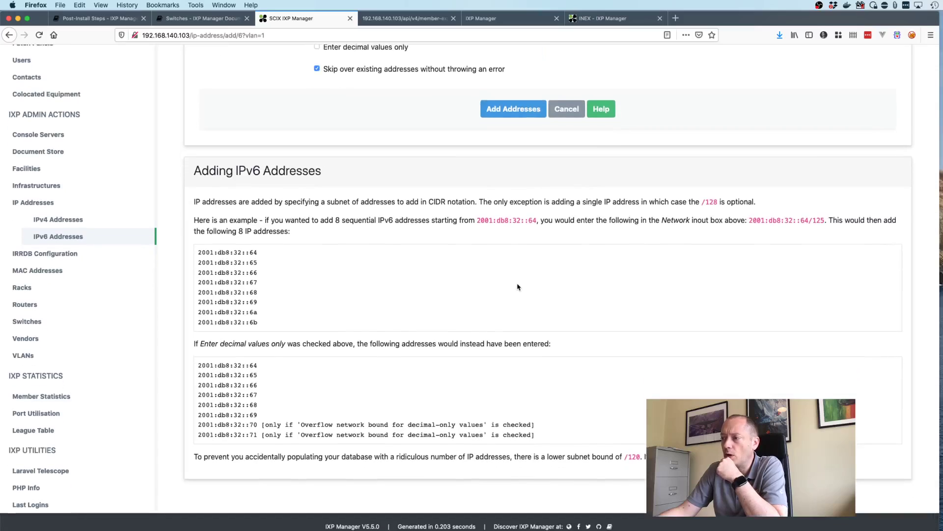
{"action": "scroll", "coordinate": [518, 287], "scroll_direction": "up", "scroll_amount": 5}
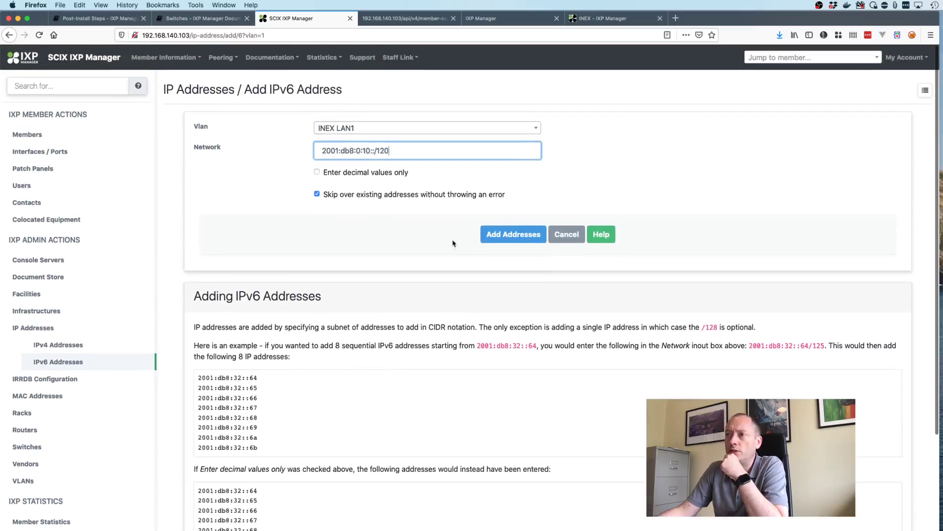
{"action": "left_click", "coordinate": [392, 174]}
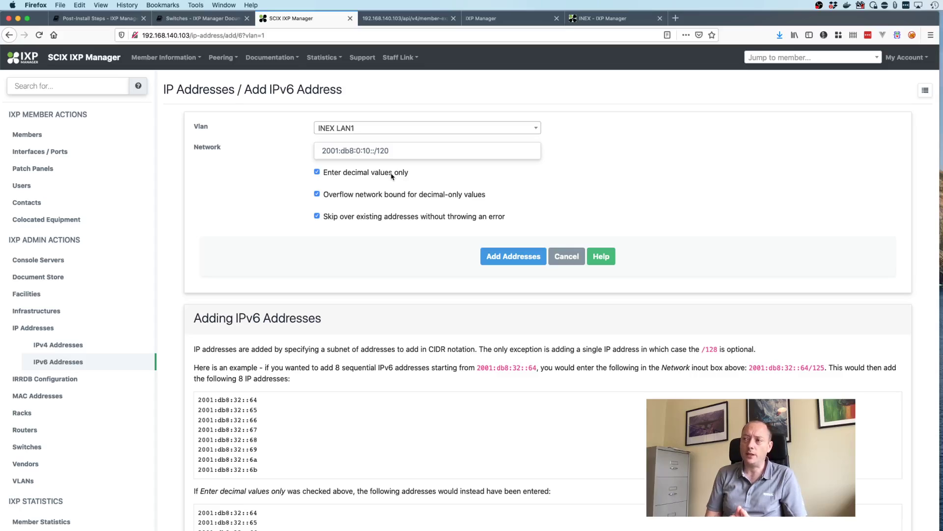
{"action": "left_click", "coordinate": [601, 256]}
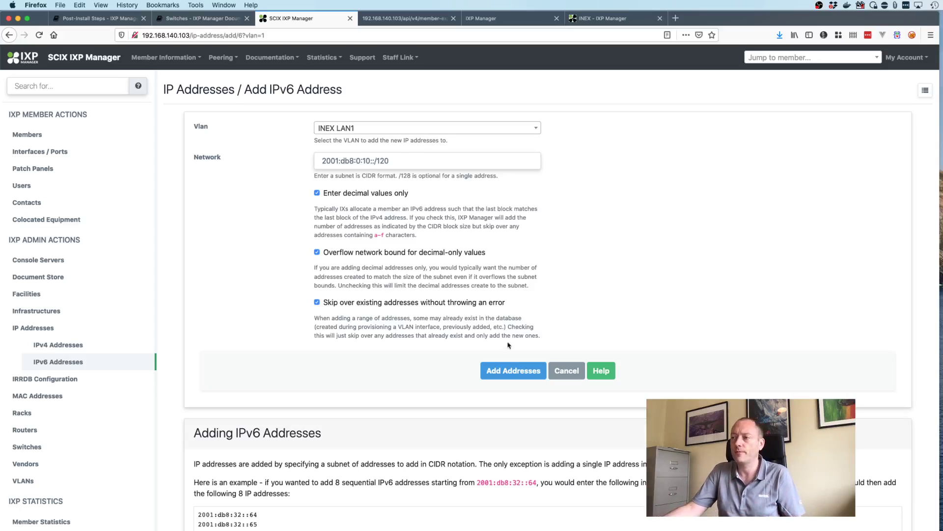
{"action": "left_click", "coordinate": [501, 370]}
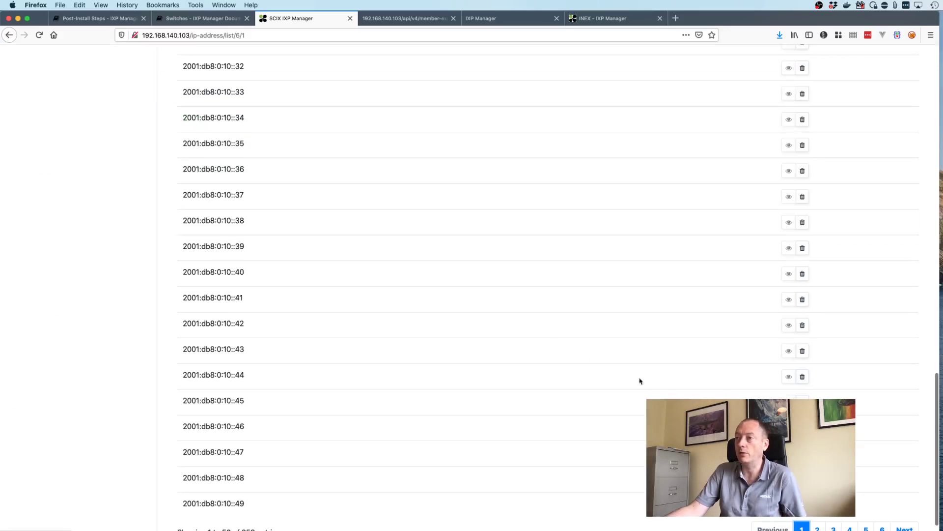
- Delete the 2001:db8:0:10:: address from the INEX LAN1 IPv6 list and look through the remaining addresses
{"action": "scroll", "coordinate": [546, 332], "scroll_direction": "up", "scroll_amount": 20}
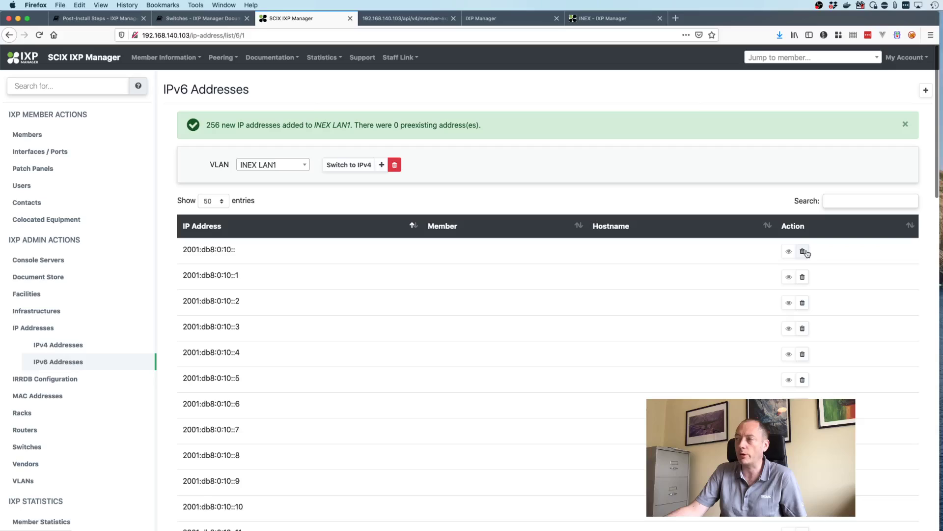
{"action": "left_click", "coordinate": [802, 251]}
{"action": "left_click", "coordinate": [559, 127]}
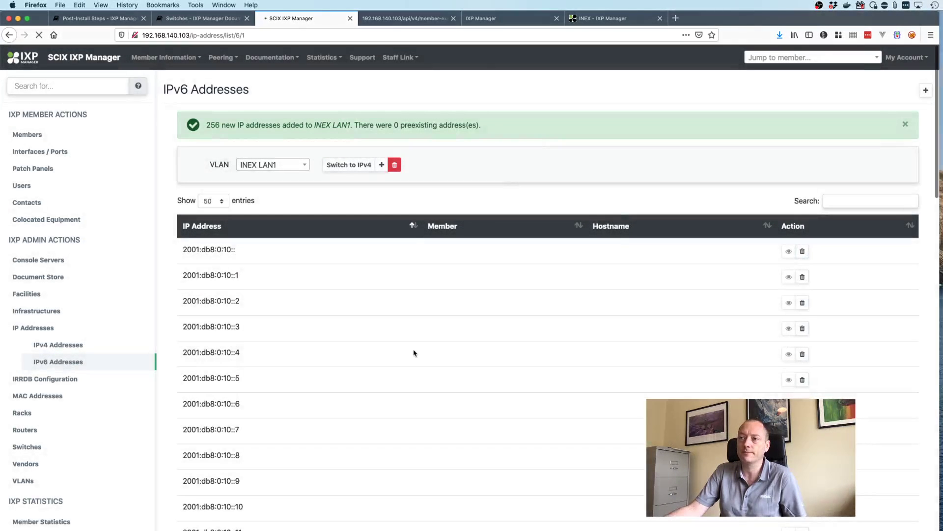
{"action": "scroll", "coordinate": [400, 329], "scroll_direction": "down", "scroll_amount": 5}
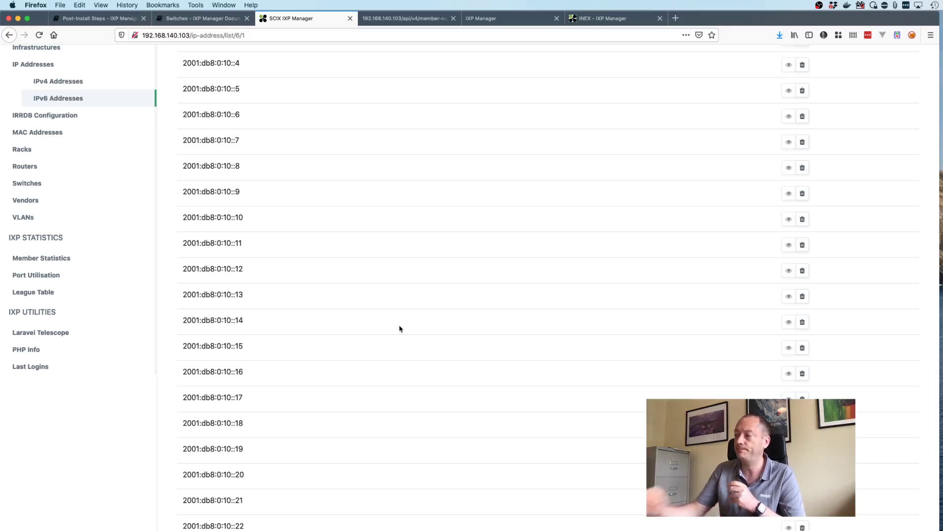
{"action": "scroll", "coordinate": [400, 328], "scroll_direction": "up", "scroll_amount": 5}
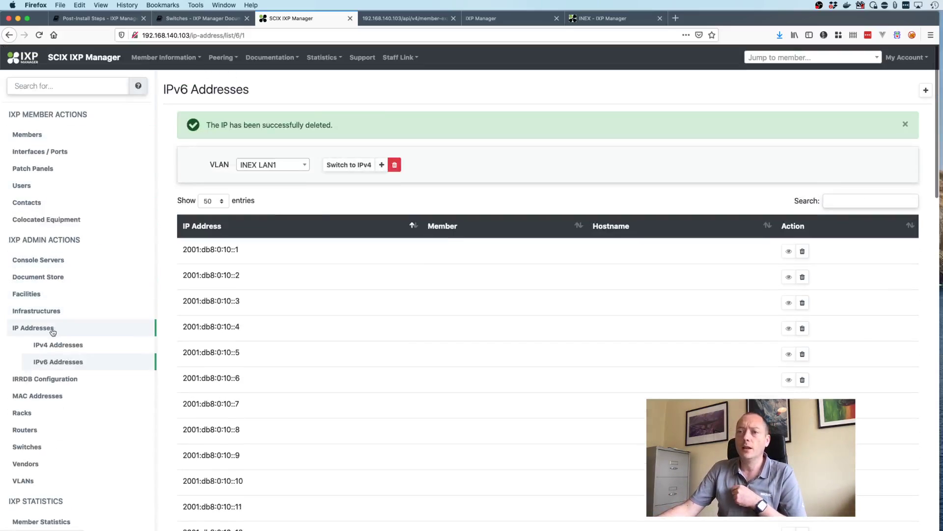
- Start a new VLAN named Quarantine LAN1 with 802.1q tag 30
{"action": "left_click", "coordinate": [64, 344]}
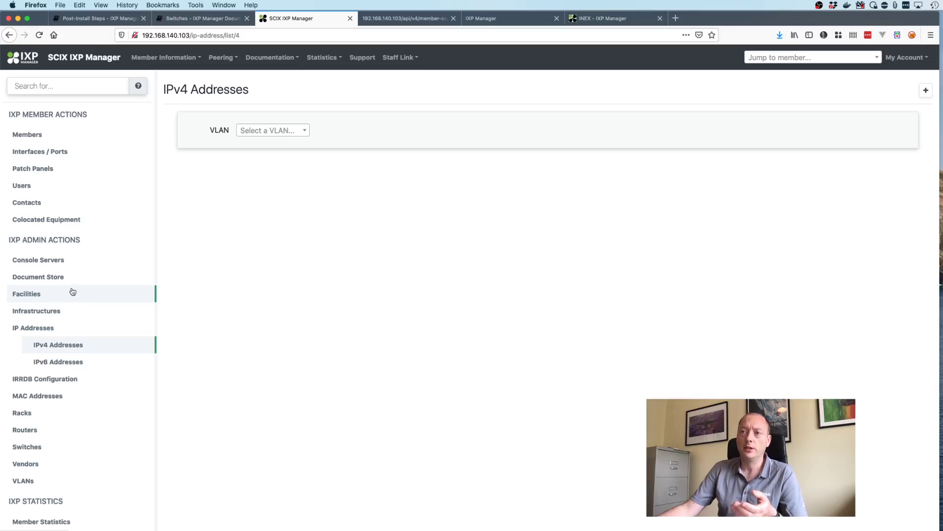
{"action": "left_click", "coordinate": [50, 479]}
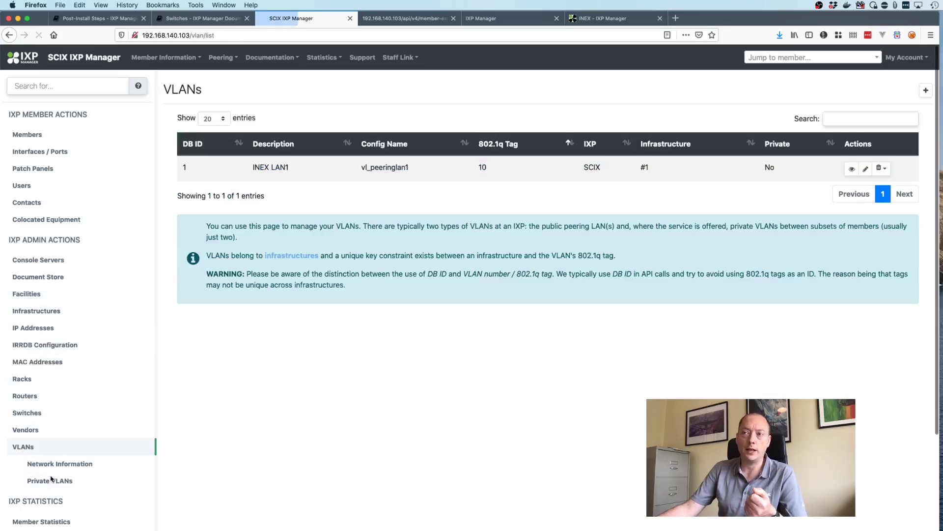
{"action": "left_click", "coordinate": [923, 94]}
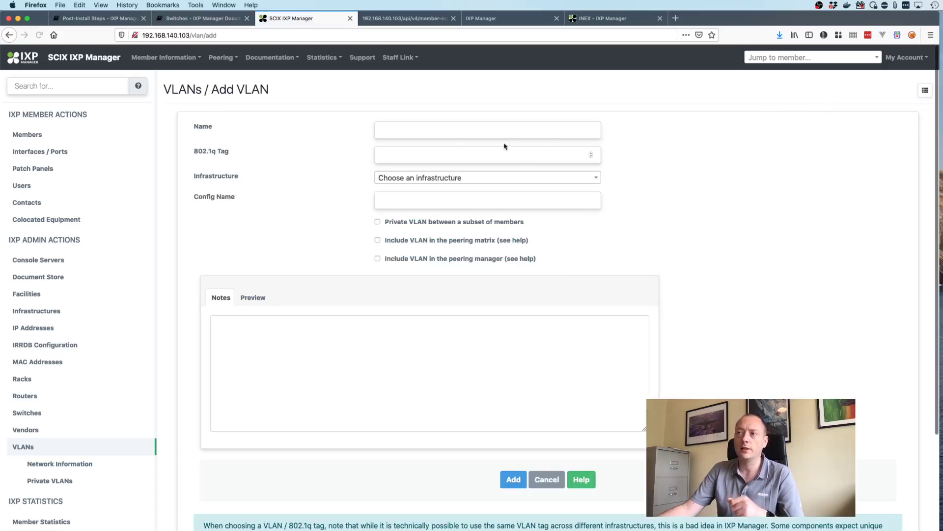
{"action": "left_click", "coordinate": [425, 131]}
{"action": "type", "text": "Q"}
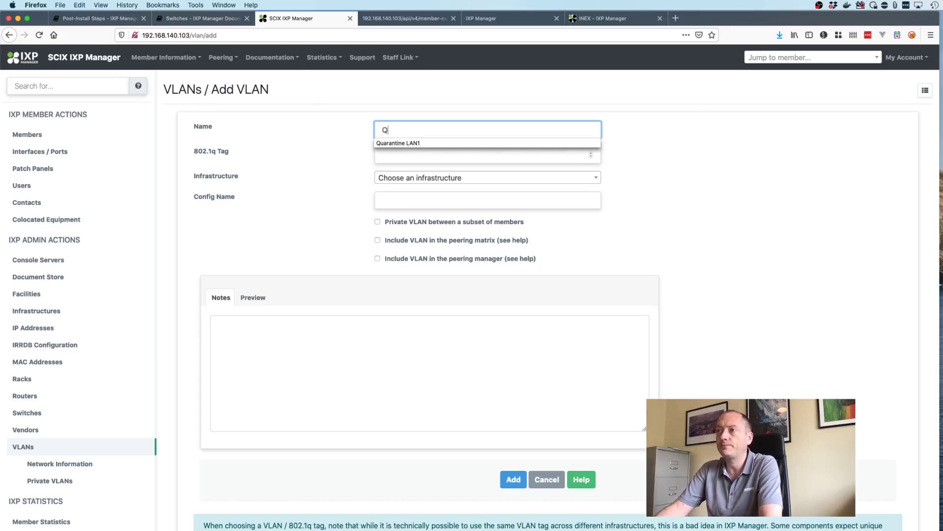
{"action": "key", "text": "Down"}
{"action": "key", "text": "Return"}
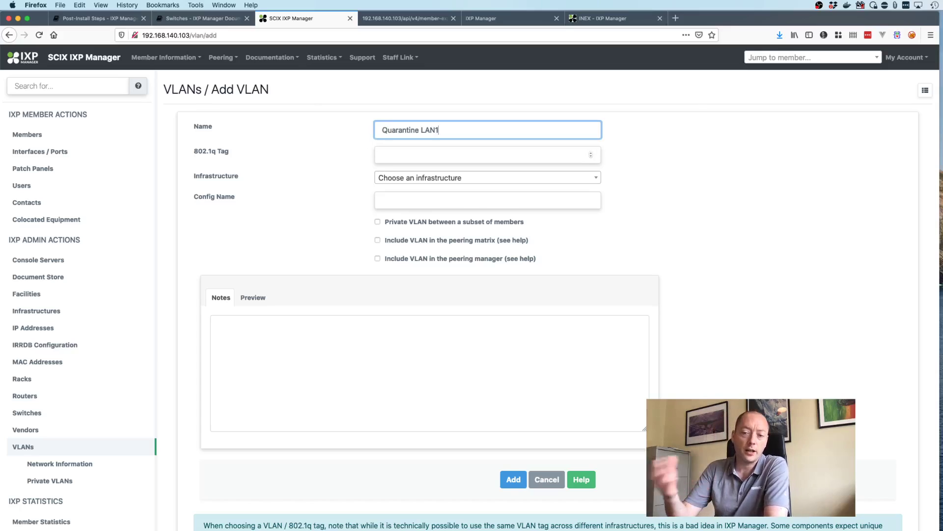
{"action": "key", "text": "Tab"}
{"action": "type", "text": "30"}
{"action": "key", "text": "Tab"}
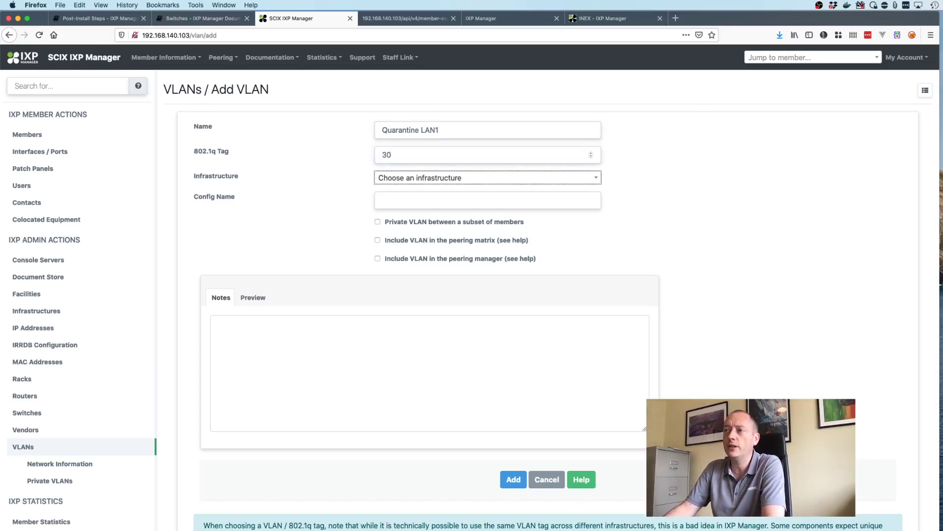
- Assign the quarantine VLAN to the INEX LAN1 infrastructure with config name vl_quarantinelan1, and add it
{"action": "key", "text": "Down"}
{"action": "key", "text": "space"}
{"action": "key", "text": "Return"}
{"action": "key", "text": "Tab"}
{"action": "type", "text": "vl"}
{"action": "key", "text": "Down"}
{"action": "key", "text": "Down"}
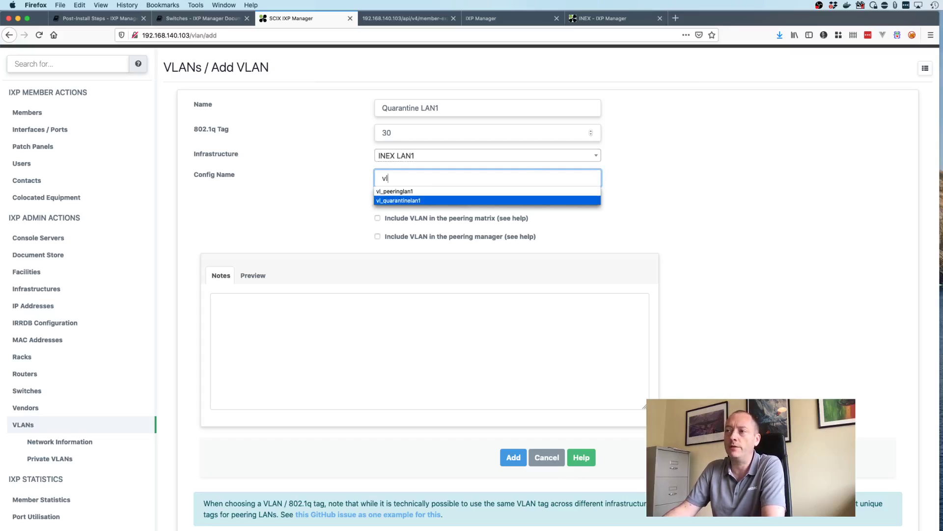
{"action": "key", "text": "Return"}
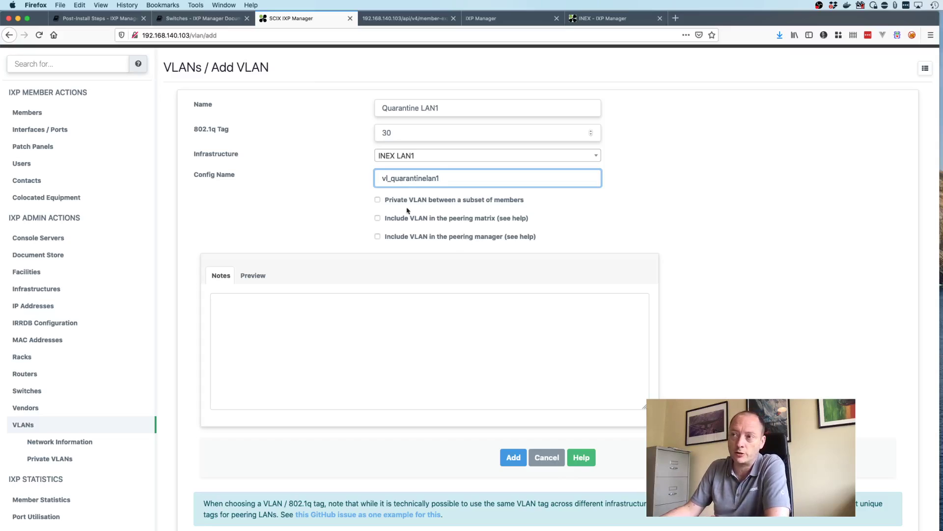
{"action": "left_click", "coordinate": [514, 457]}
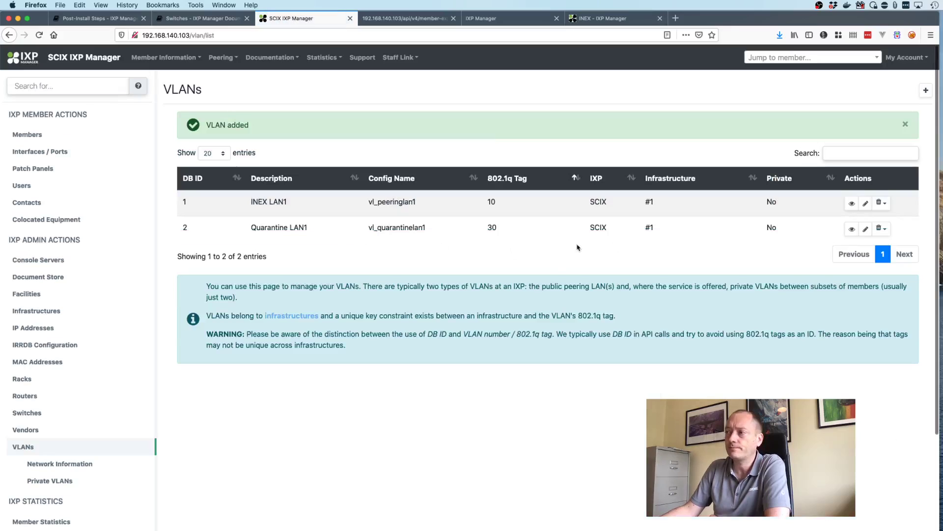
- Start a new network information entry for the Quarantine LAN1 VLAN with the IPv4 protocol
{"action": "left_click", "coordinate": [881, 229]}
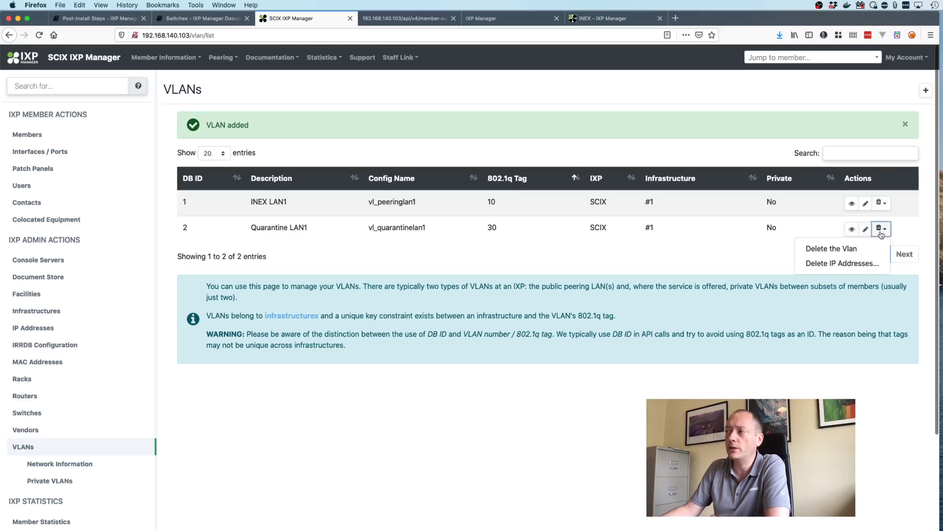
{"action": "left_click", "coordinate": [726, 237]}
{"action": "left_click", "coordinate": [100, 462]}
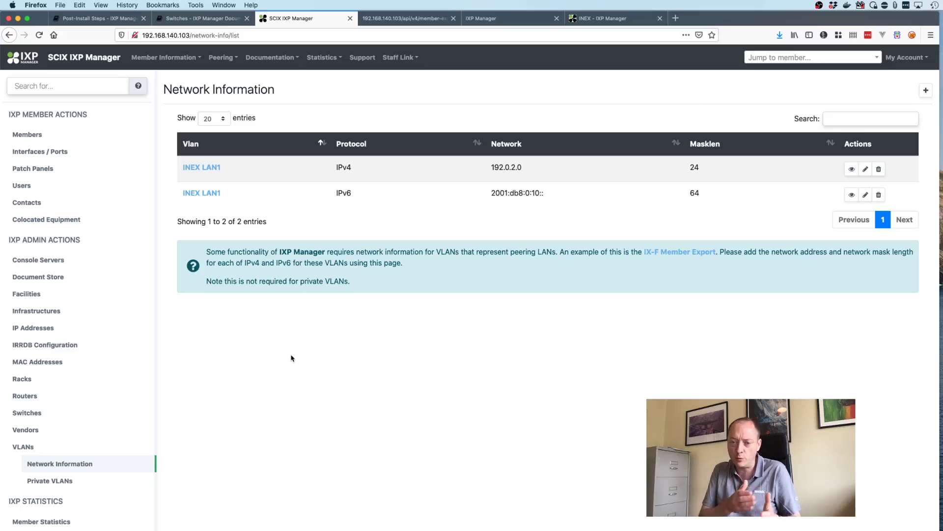
{"action": "left_click", "coordinate": [926, 90]}
{"action": "left_click", "coordinate": [406, 127]}
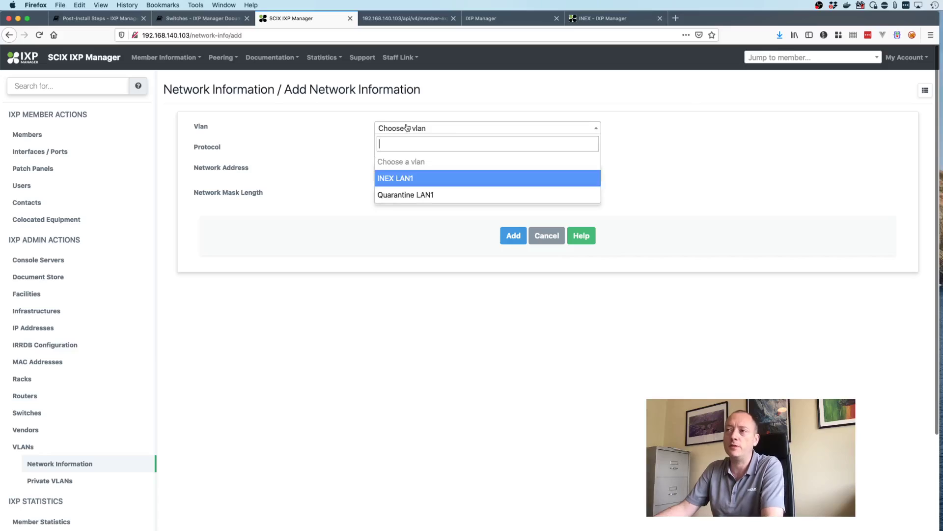
{"action": "left_click", "coordinate": [407, 195]}
{"action": "left_click", "coordinate": [415, 152]}
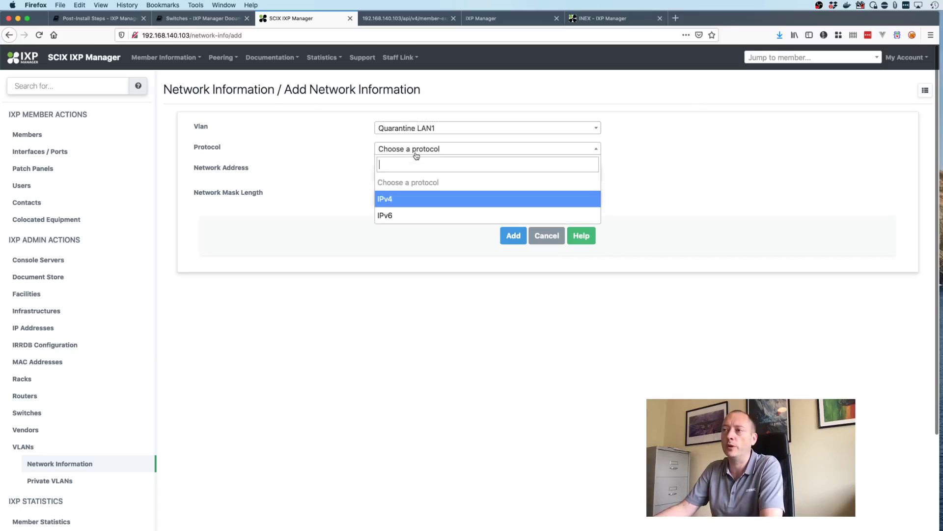
{"action": "left_click", "coordinate": [399, 197]}
- Set the entry's network address to 192.0.2.0 and mask length to 24, and add the network information
{"action": "left_click", "coordinate": [404, 171]}
{"action": "type", "text": "192.0.2.0"}
{"action": "key", "text": "Tab"}
{"action": "type", "text": "24"}
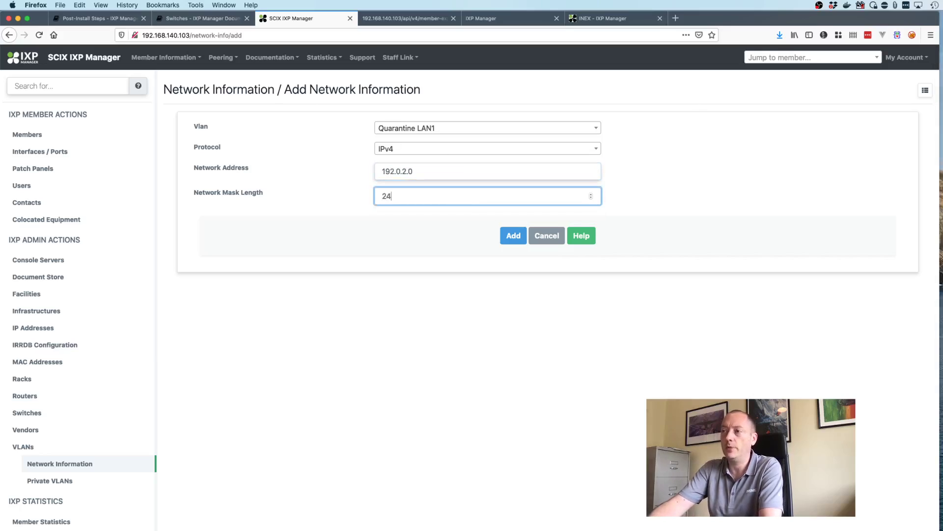
{"action": "left_click", "coordinate": [506, 236]}
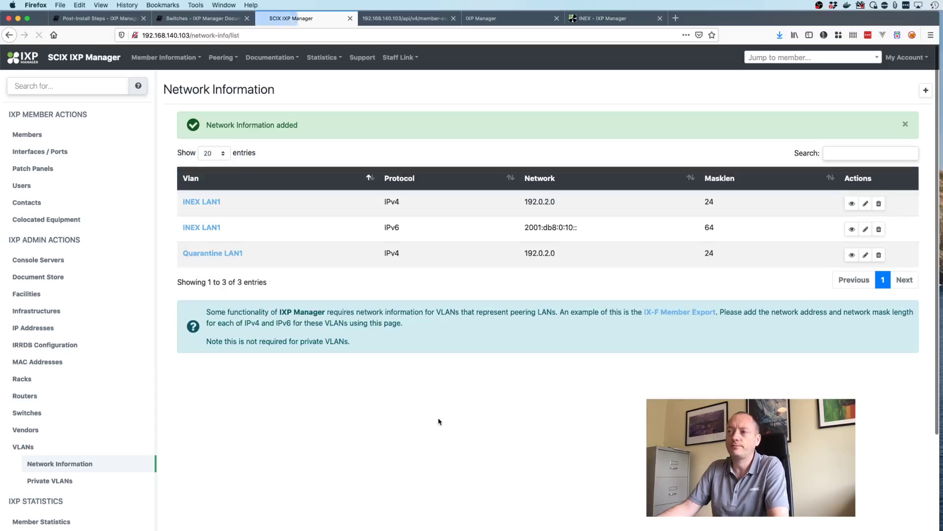
- Add the IPv4 addresses of network 192.0.2.0/24 to Quarantine LAN1, skipping over existing addresses
{"action": "scroll", "coordinate": [103, 462], "scroll_direction": "down", "scroll_amount": 3}
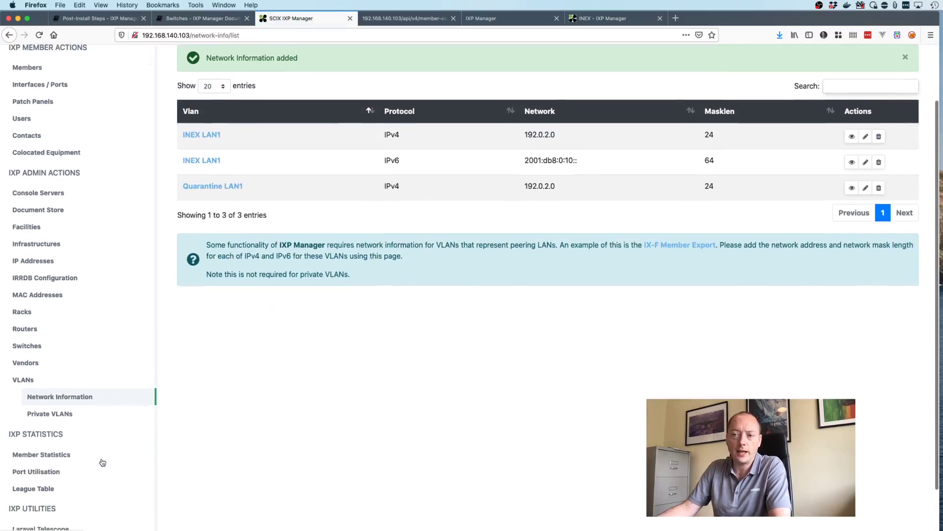
{"action": "left_click", "coordinate": [37, 245]}
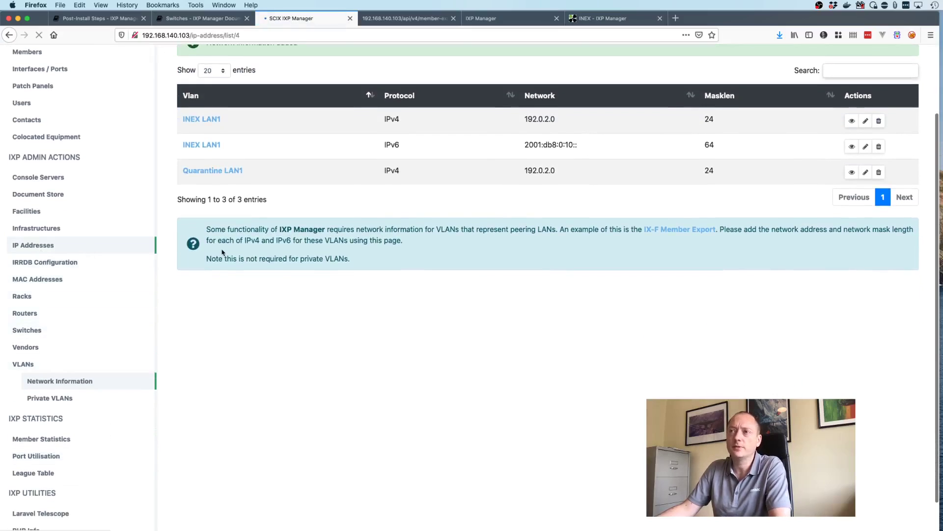
{"action": "left_click", "coordinate": [297, 131]}
{"action": "left_click", "coordinate": [283, 181]}
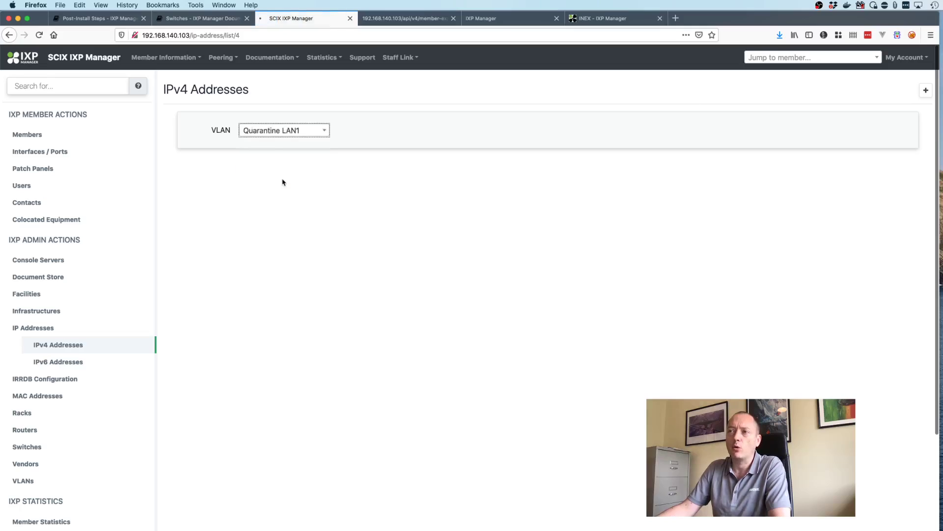
{"action": "left_click", "coordinate": [339, 164]}
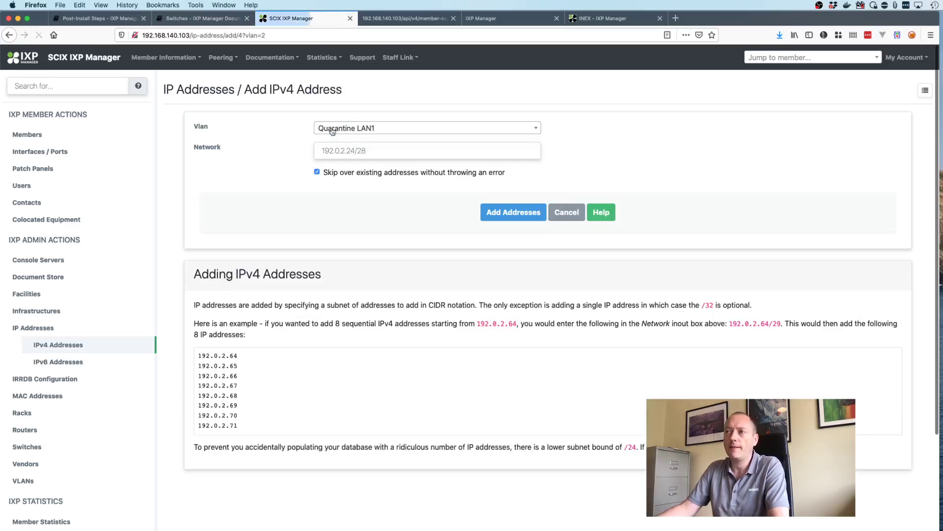
{"action": "left_click", "coordinate": [345, 147]}
{"action": "type", "text": "192.0.2.0/24"}
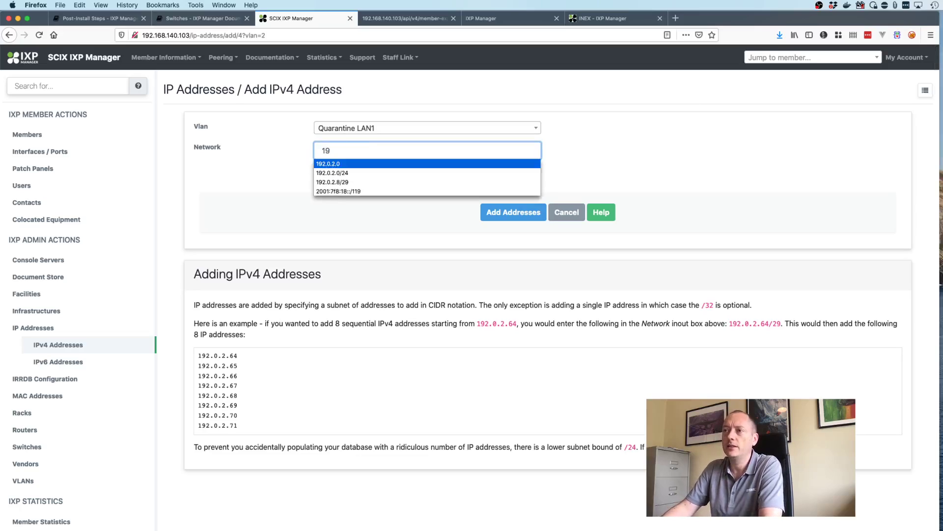
{"action": "left_click", "coordinate": [332, 172]}
{"action": "left_click", "coordinate": [506, 214]}
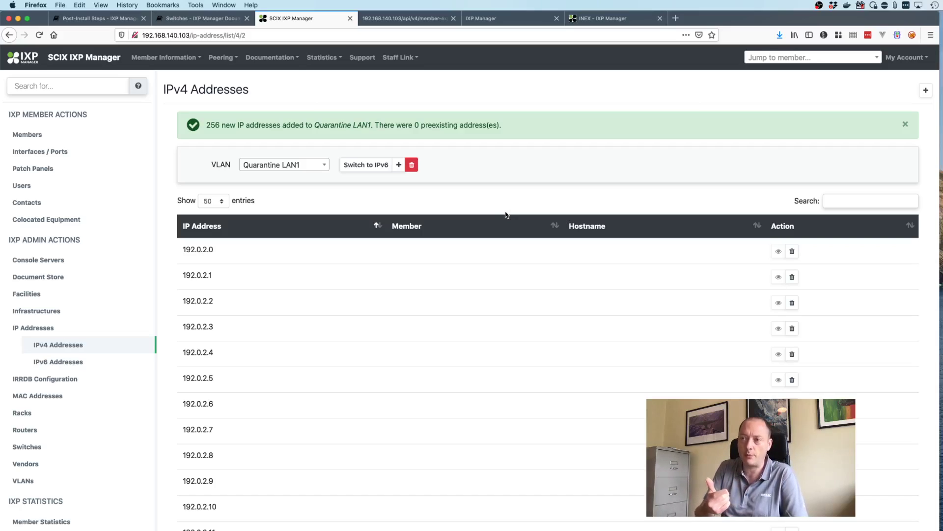
- Switch to the Post-Install Steps documentation and review the numbered setup list through adding the peering IP addresses
{"action": "left_click", "coordinate": [82, 23]}
{"action": "scroll", "coordinate": [256, 326], "scroll_direction": "down", "scroll_amount": 3}
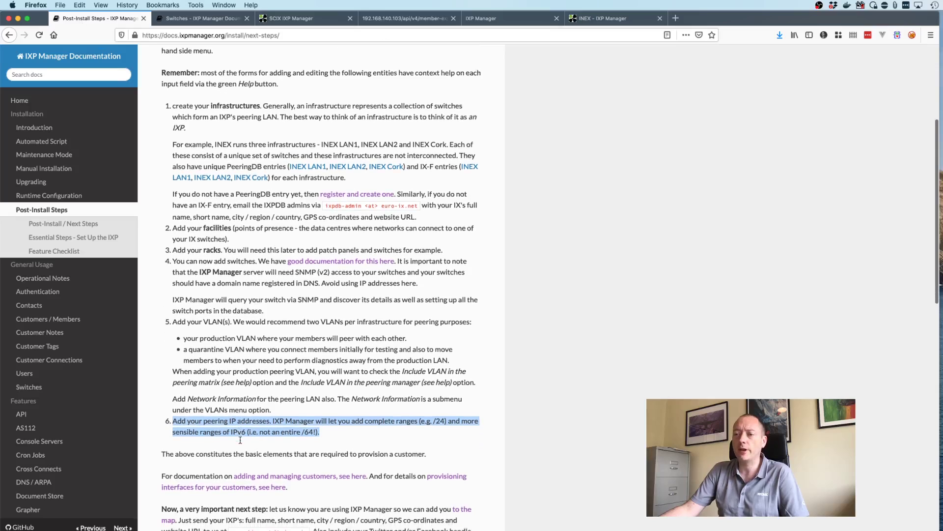
{"action": "scroll", "coordinate": [283, 228], "scroll_direction": "up", "scroll_amount": 1}
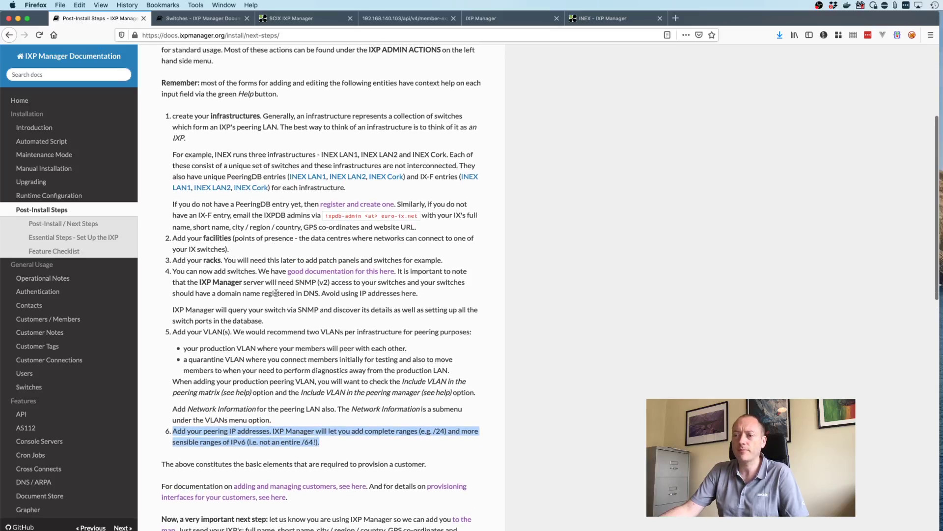
{"action": "scroll", "coordinate": [276, 293], "scroll_direction": "down", "scroll_amount": 1}
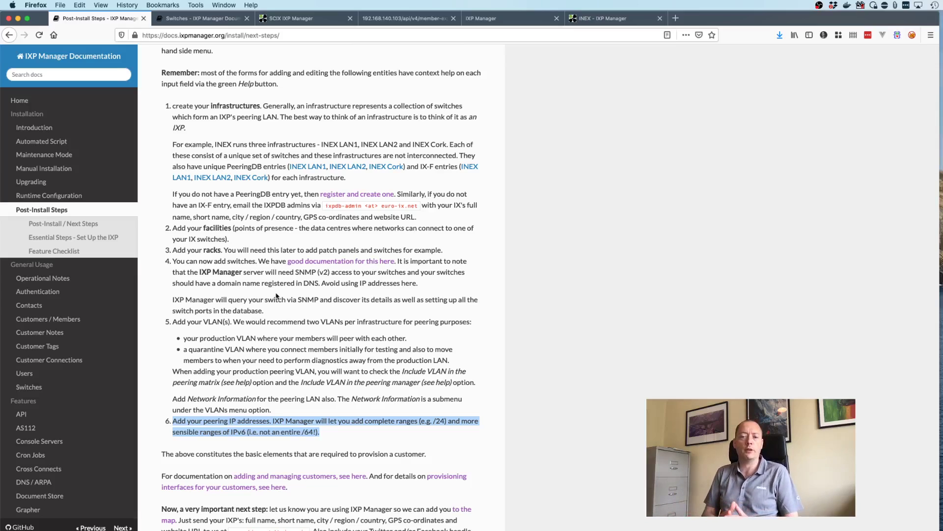